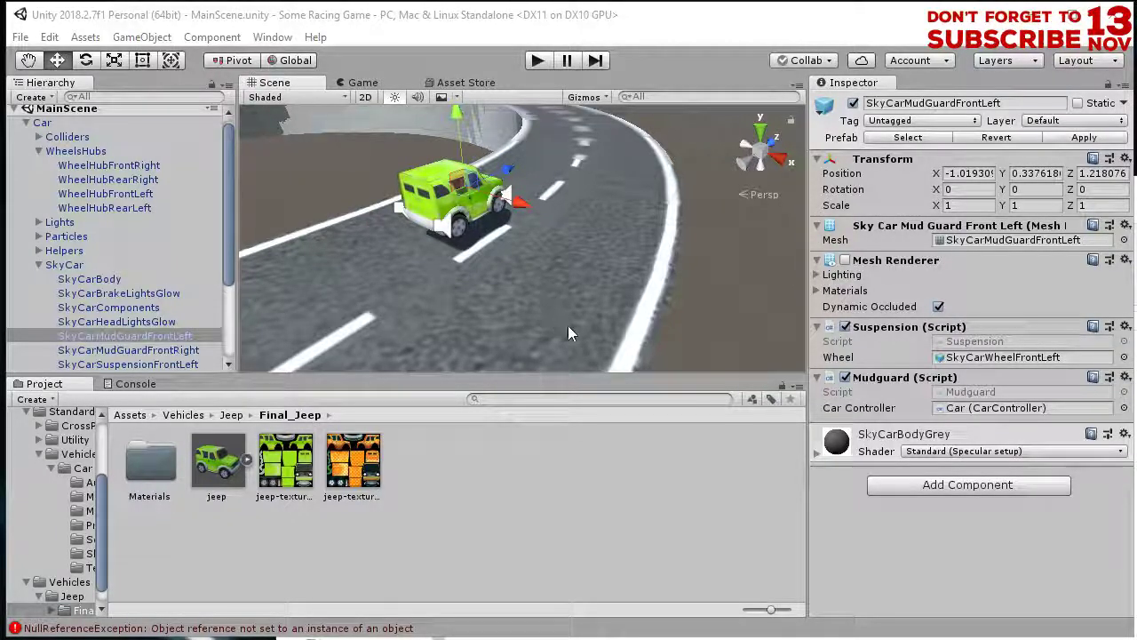
{"action": "scroll", "coordinate": [570, 333], "scroll_direction": "down", "scroll_amount": 5}
{"action": "left_click", "coordinate": [624, 302]}
{"action": "left_click_drag", "start_coordinate": [624, 302], "coordinate": [377, 394], "text": "alt"}
{"action": "left_click", "coordinate": [149, 462]}
{"action": "left_click", "coordinate": [216, 539]}
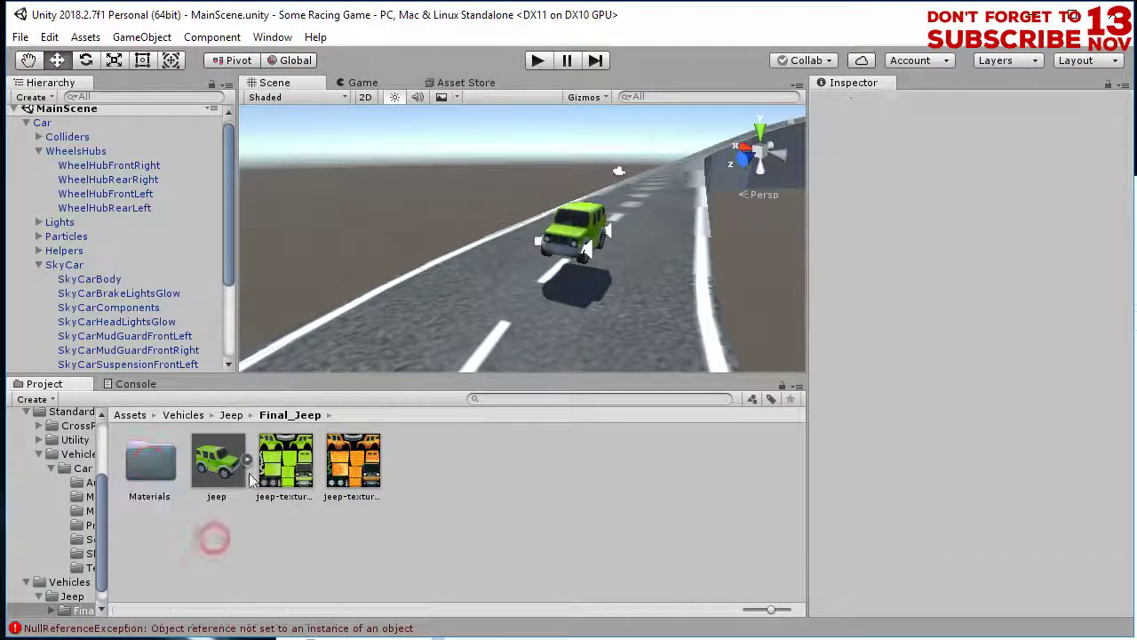
{"action": "left_click", "coordinate": [579, 210]}
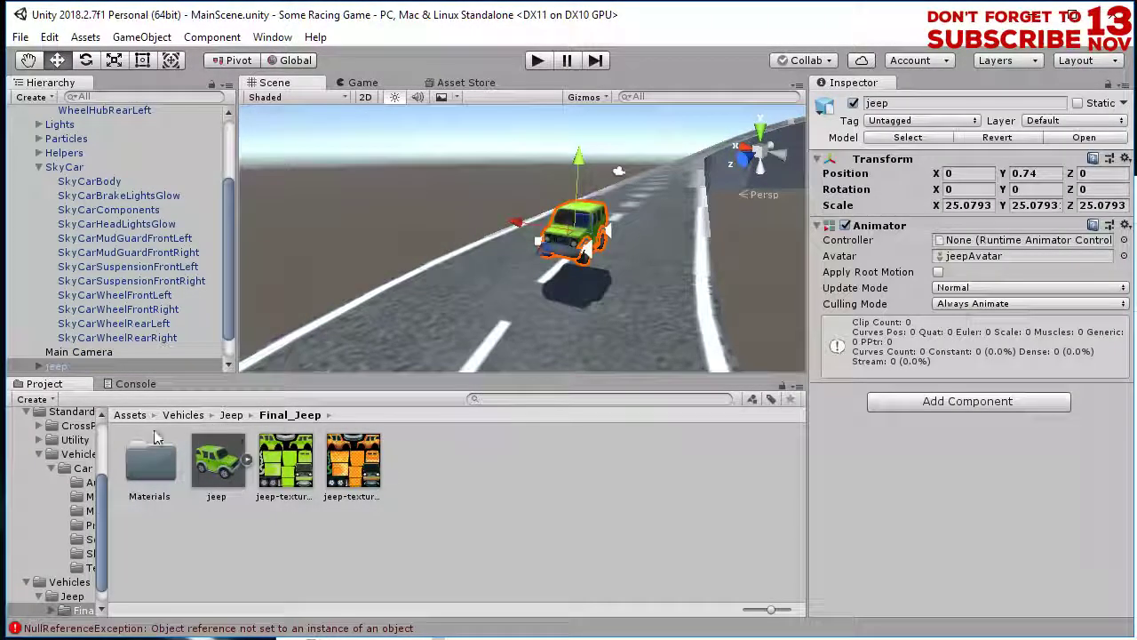
Browse the project from Assets through the Vehicles and Jeep folders into Final_Jeep
{"action": "left_click", "coordinate": [129, 417]}
{"action": "left_click", "coordinate": [206, 519]}
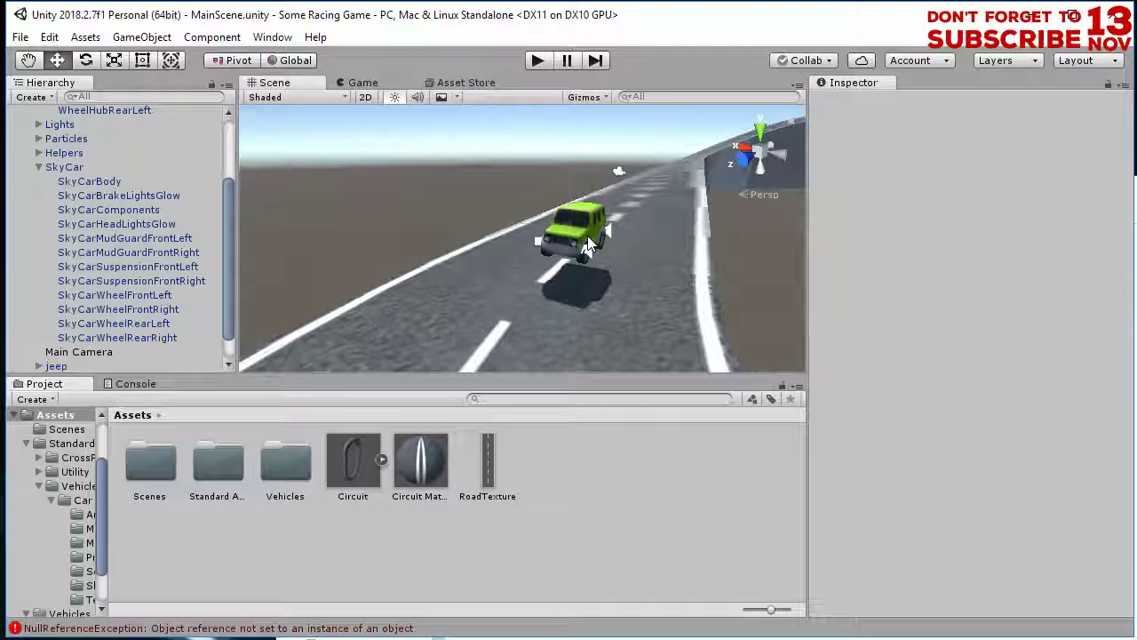
{"action": "left_click", "coordinate": [286, 462]}
{"action": "double_click", "coordinate": [285, 462]}
{"action": "double_click", "coordinate": [151, 464]}
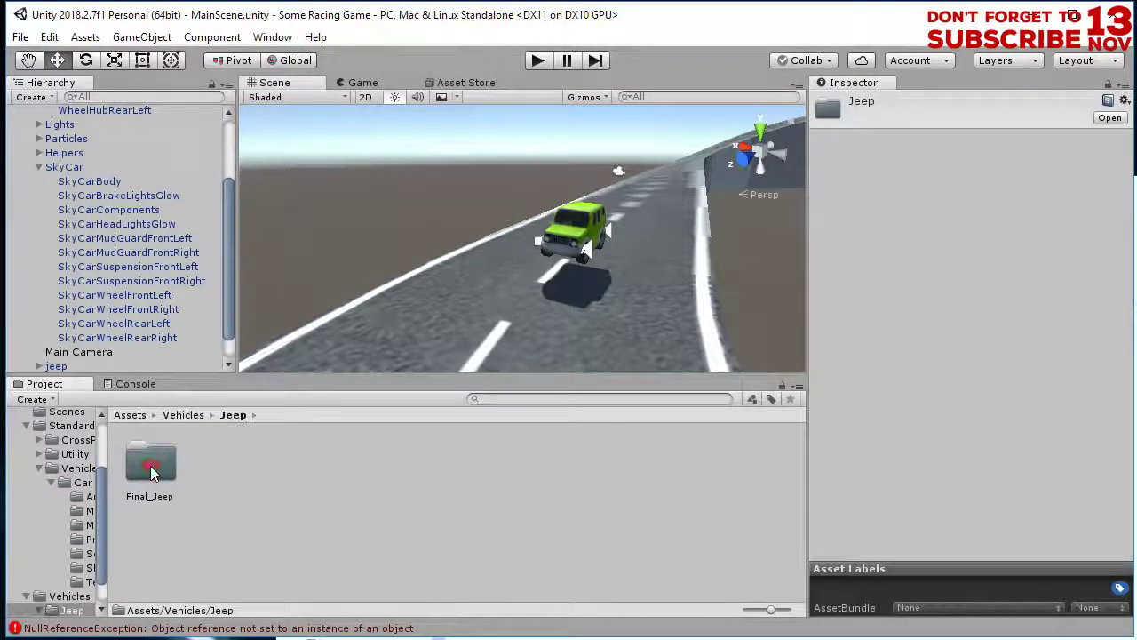
{"action": "double_click", "coordinate": [152, 467]}
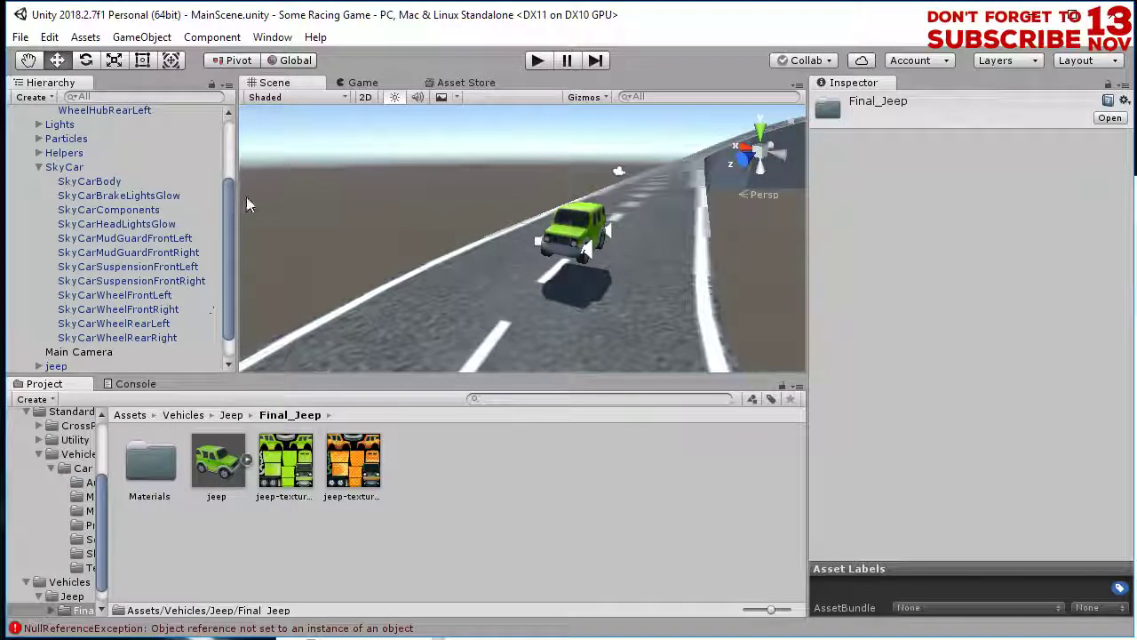
Collapse the SkyCar and WheelsHubs groups in the hierarchy
{"action": "left_click_drag", "start_coordinate": [230, 199], "coordinate": [230, 152]}
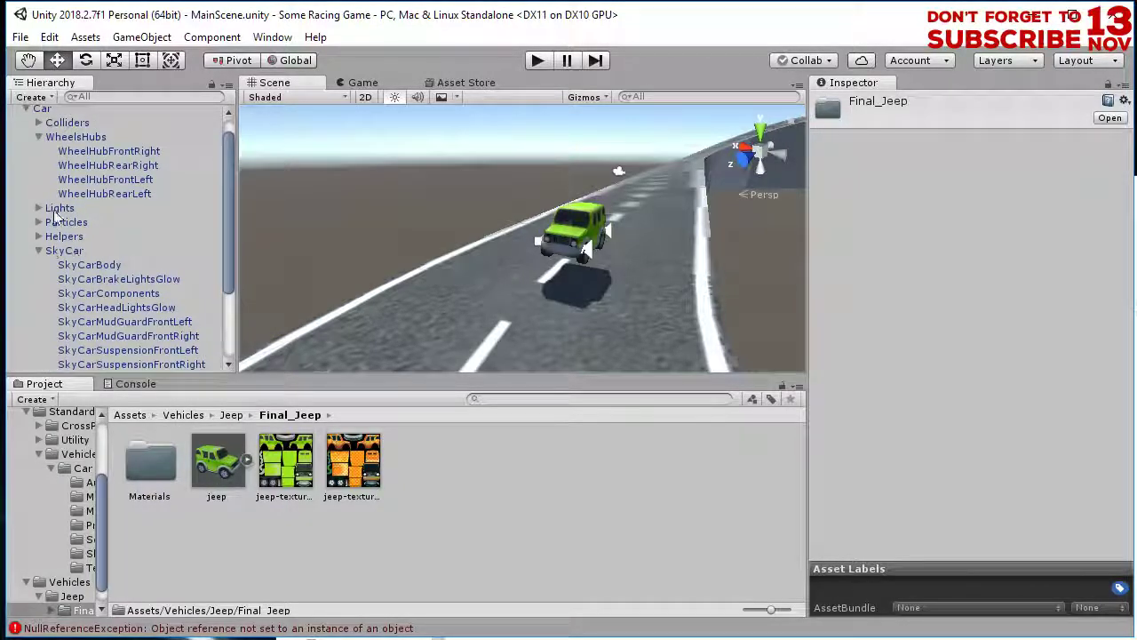
{"action": "left_click", "coordinate": [38, 251]}
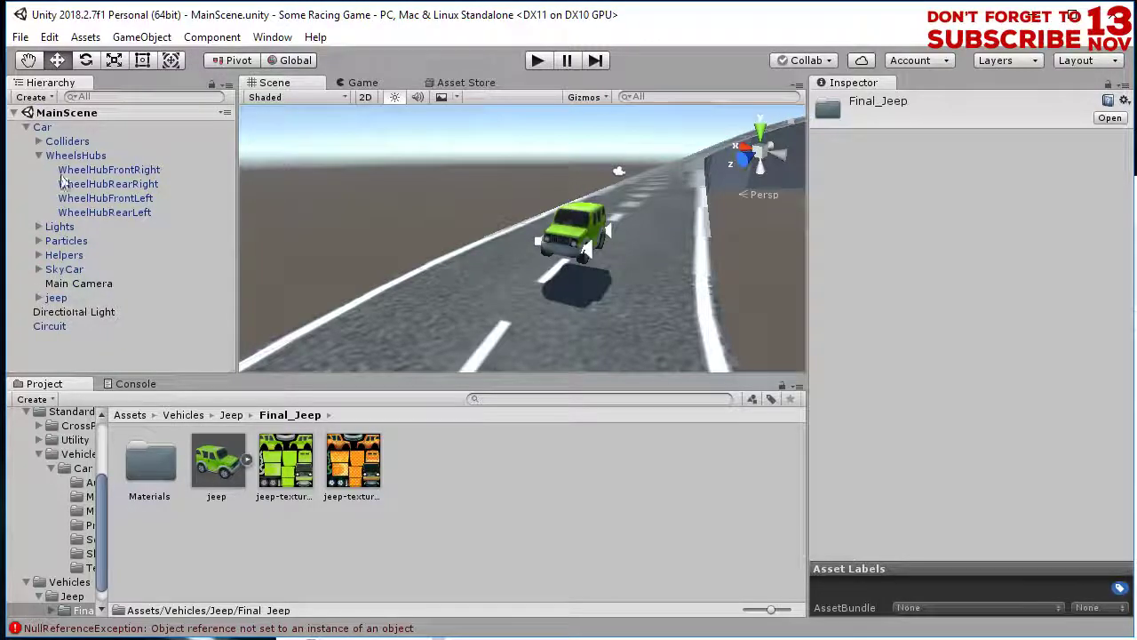
{"action": "left_click", "coordinate": [40, 159]}
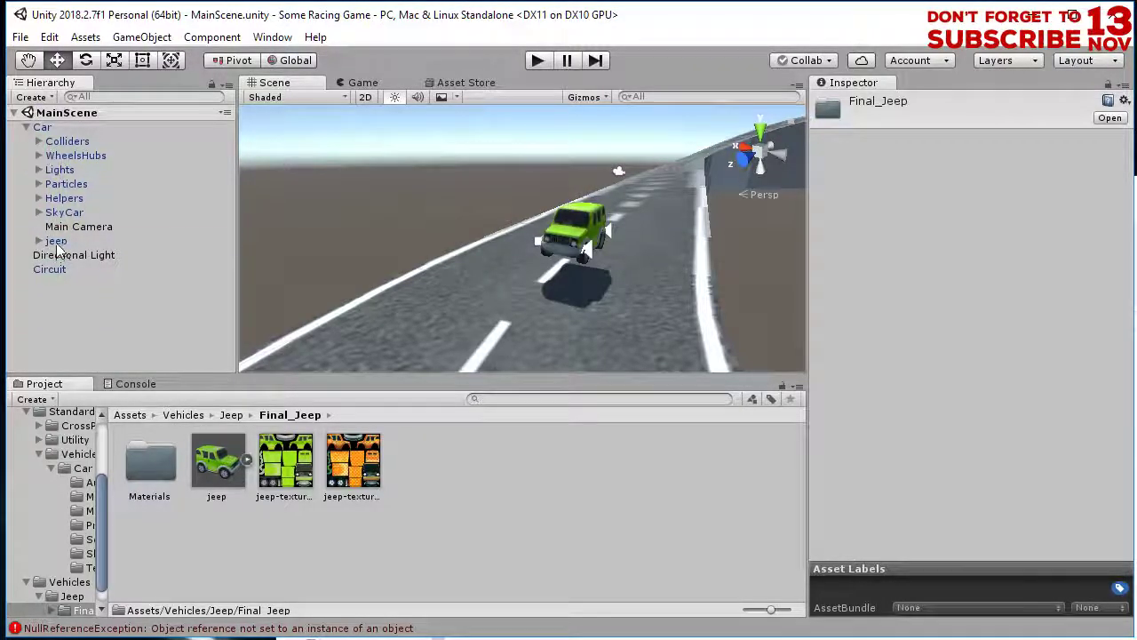
Duplicate the jeep under Car and move the copy out of Car to the root level of MainScene
{"action": "left_click", "coordinate": [55, 244]}
{"action": "key", "text": "f"}
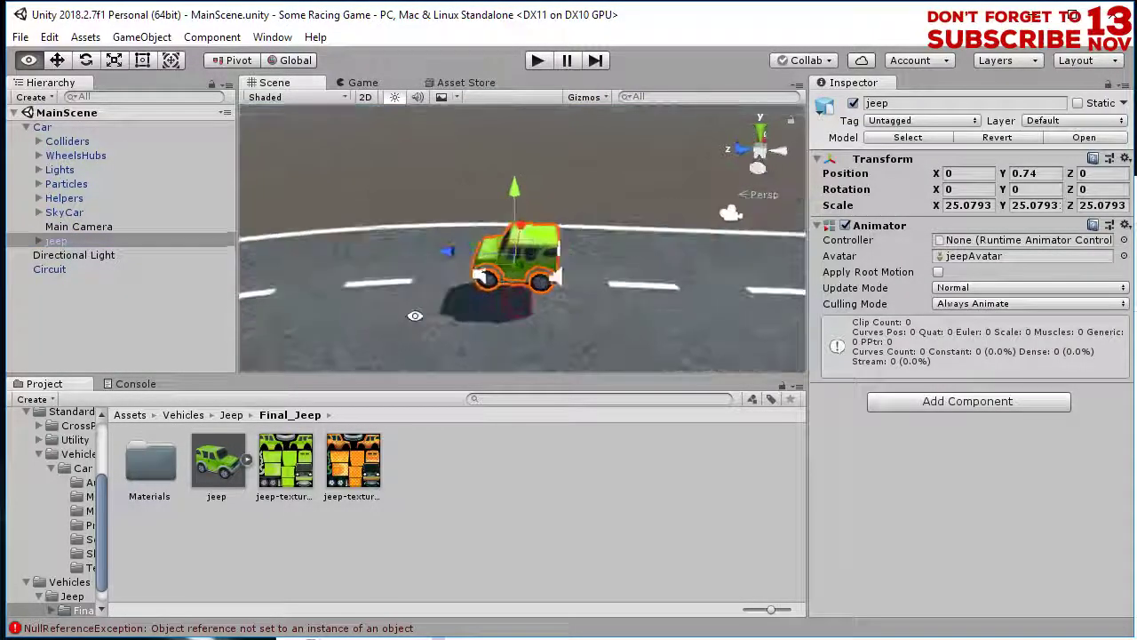
{"action": "left_click", "coordinate": [59, 243]}
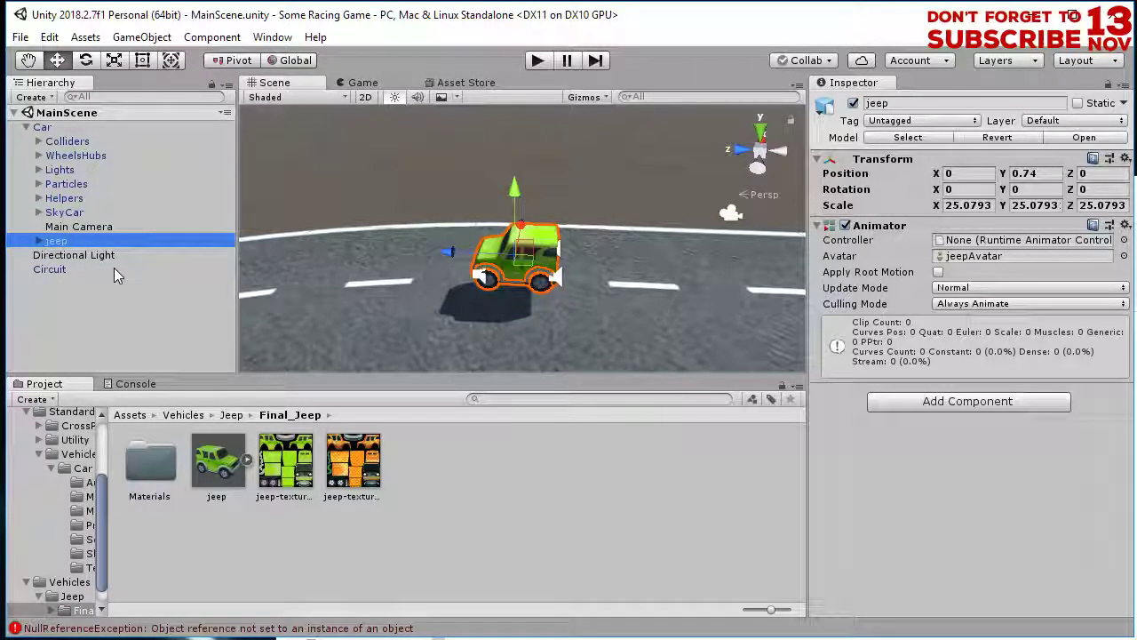
{"action": "key", "text": "ctrl+d"}
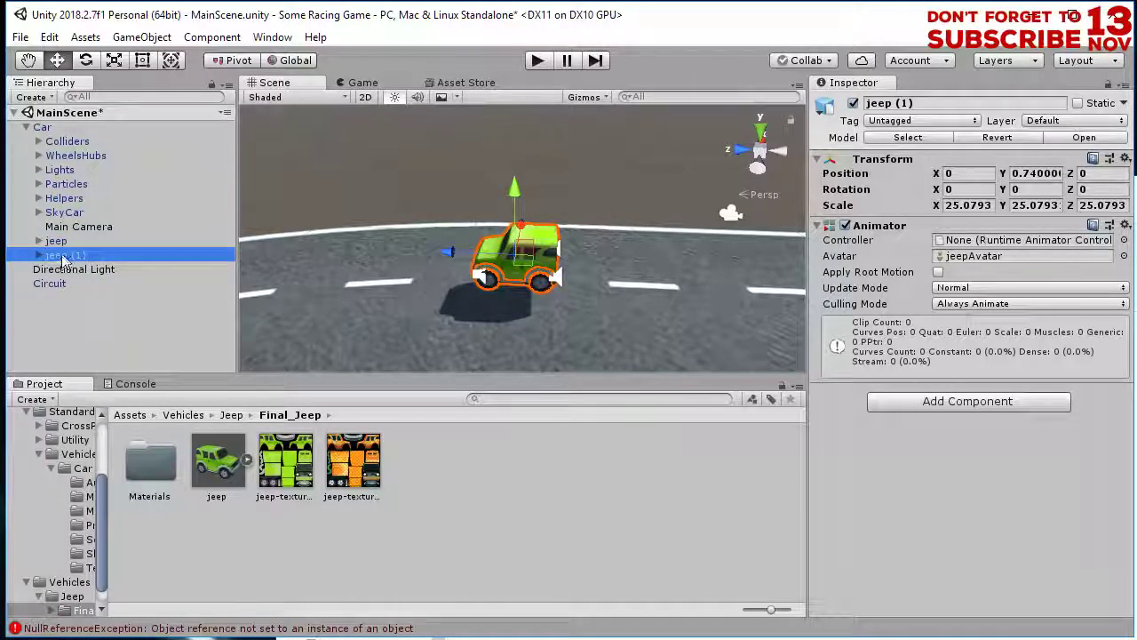
{"action": "left_click_drag", "start_coordinate": [62, 257], "coordinate": [71, 325]}
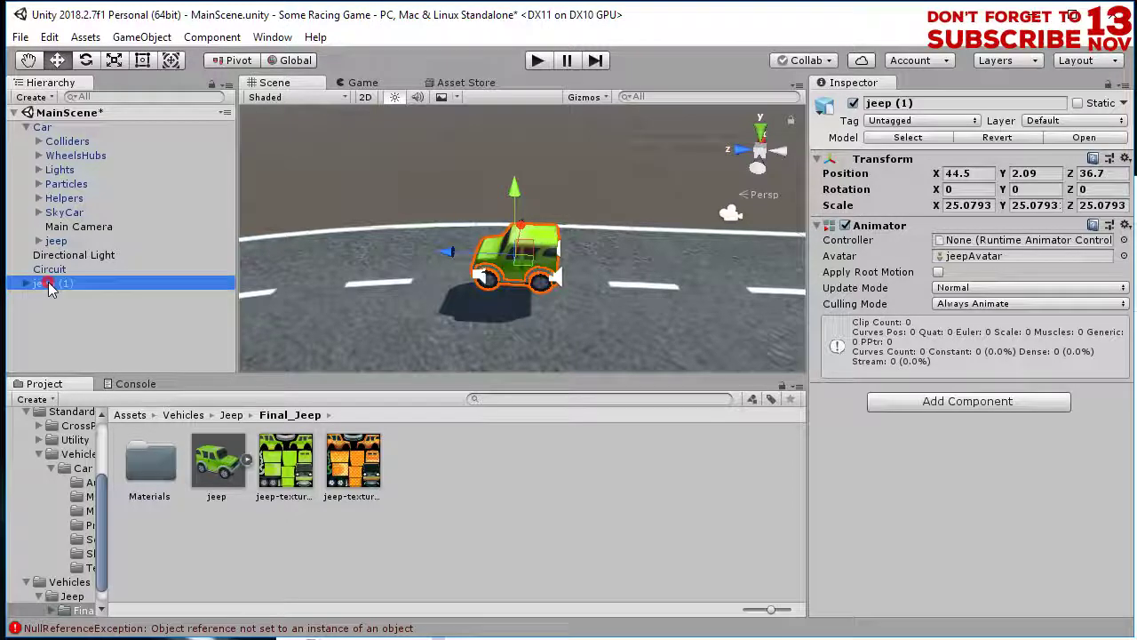
Rename the duplicated jeep as opponent_jeep
{"action": "left_click", "coordinate": [64, 285]}
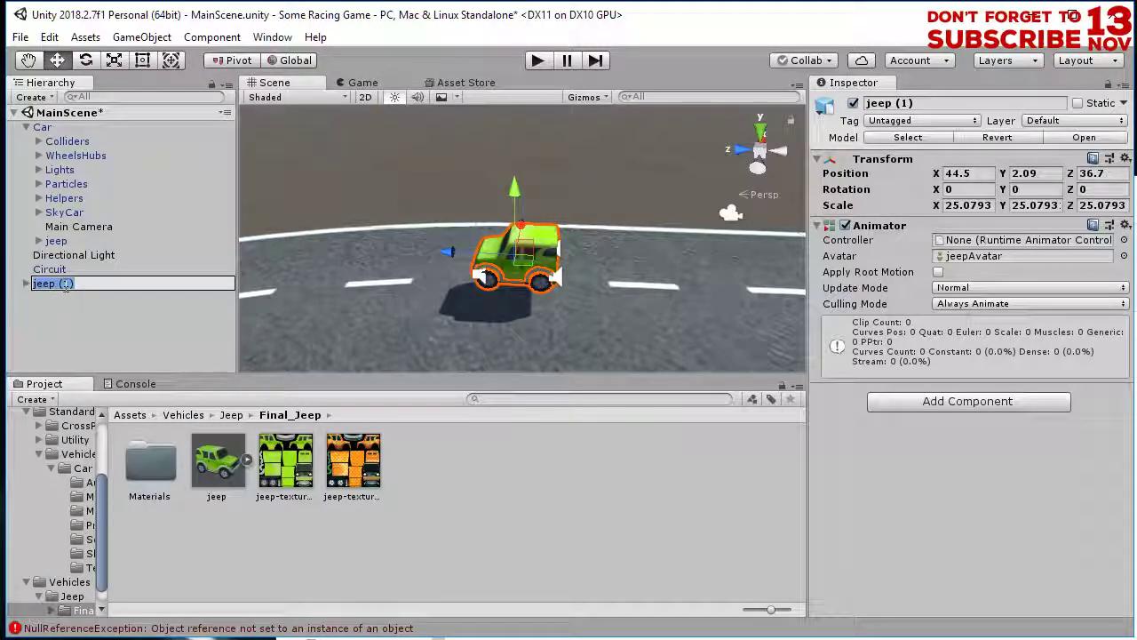
{"action": "left_click", "coordinate": [66, 284]}
{"action": "type", "text": "opponent_"}
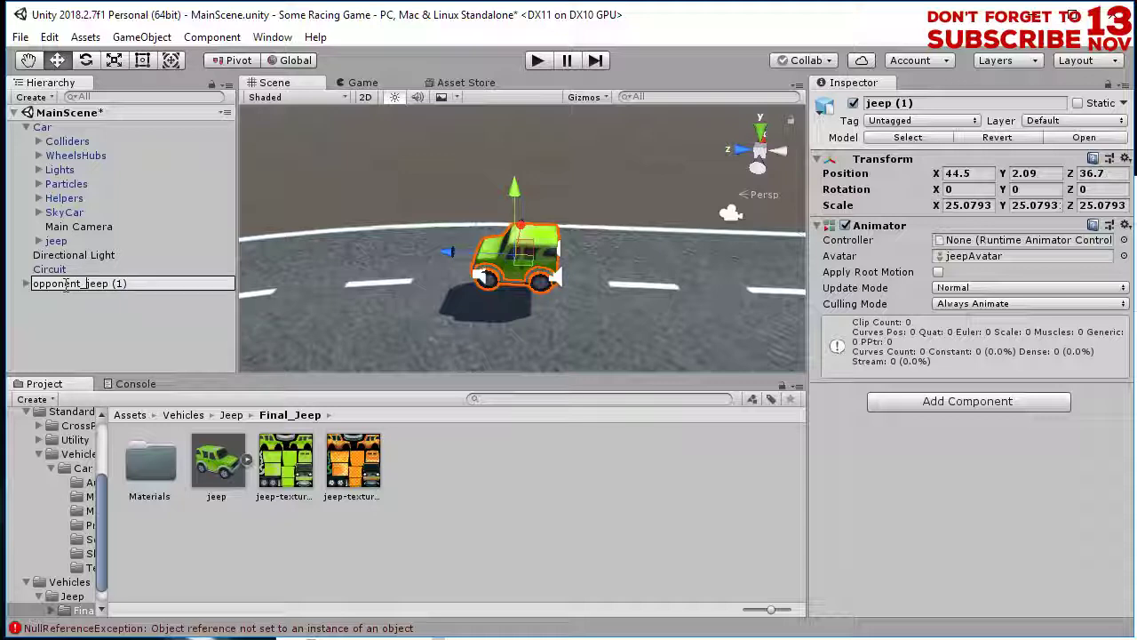
{"action": "key", "text": "Return"}
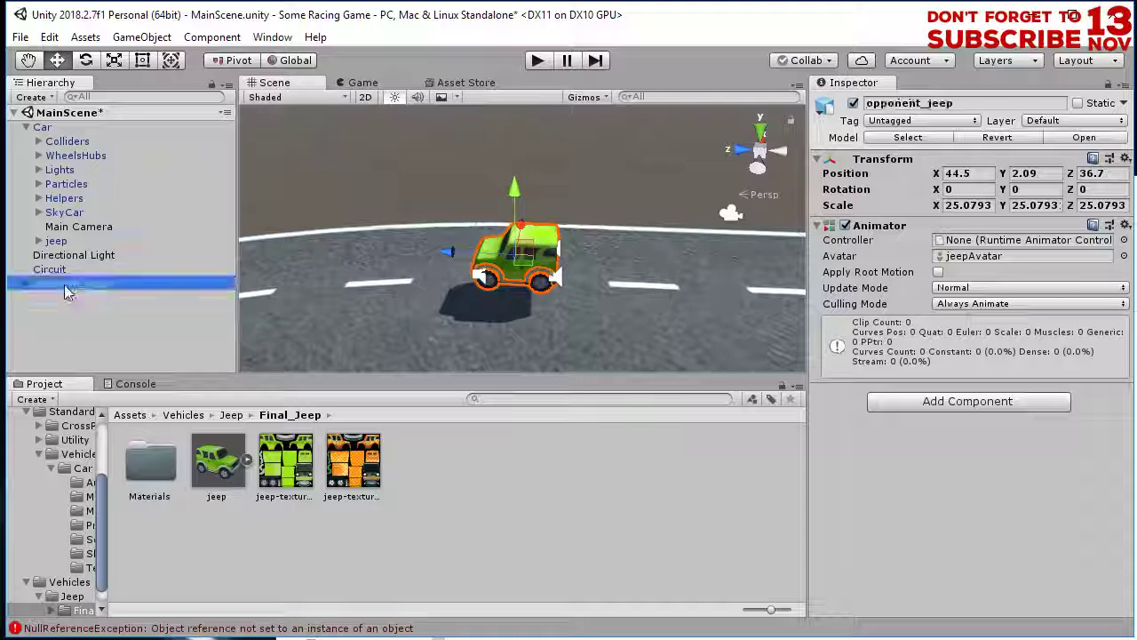
Move opponent_jeep behind the green car into the neighbouring lane, to about X 48.05, Z 29.91
{"action": "left_click_drag", "start_coordinate": [437, 249], "coordinate": [615, 252]}
{"action": "middle_click_drag", "start_coordinate": [679, 327], "coordinate": [586, 328]}
{"action": "left_click_drag", "start_coordinate": [586, 335], "coordinate": [578, 197], "text": "alt"}
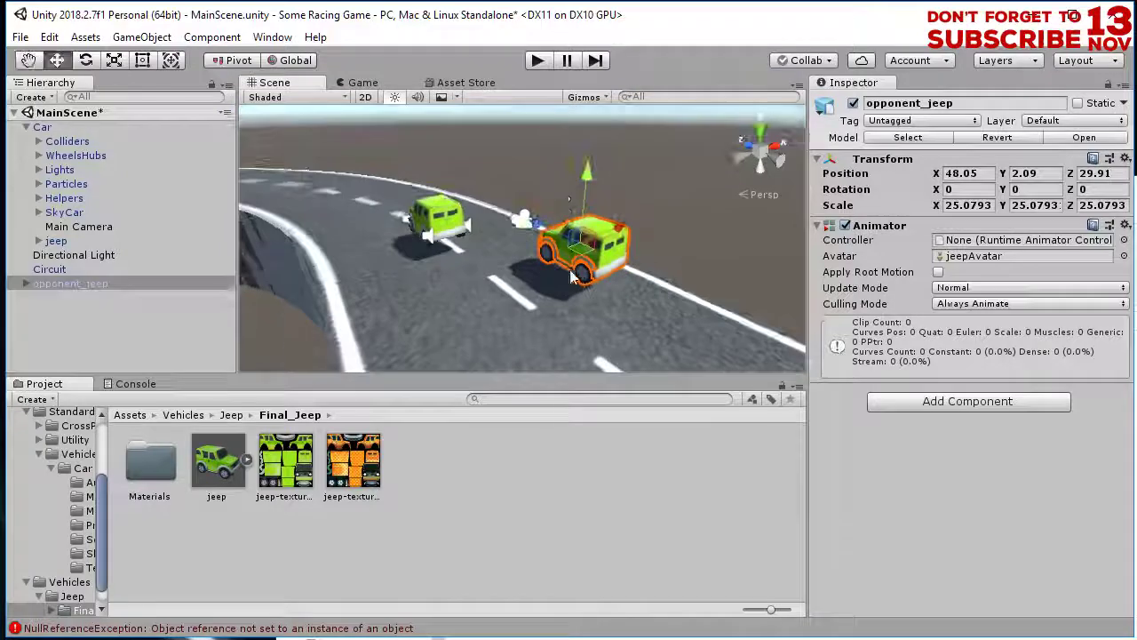
Apply the orange jeep texture to opponent_jeep and inspect it from several angles
{"action": "scroll", "coordinate": [578, 279], "scroll_direction": "up", "scroll_amount": 4}
{"action": "scroll", "coordinate": [302, 355], "scroll_direction": "up", "scroll_amount": 2}
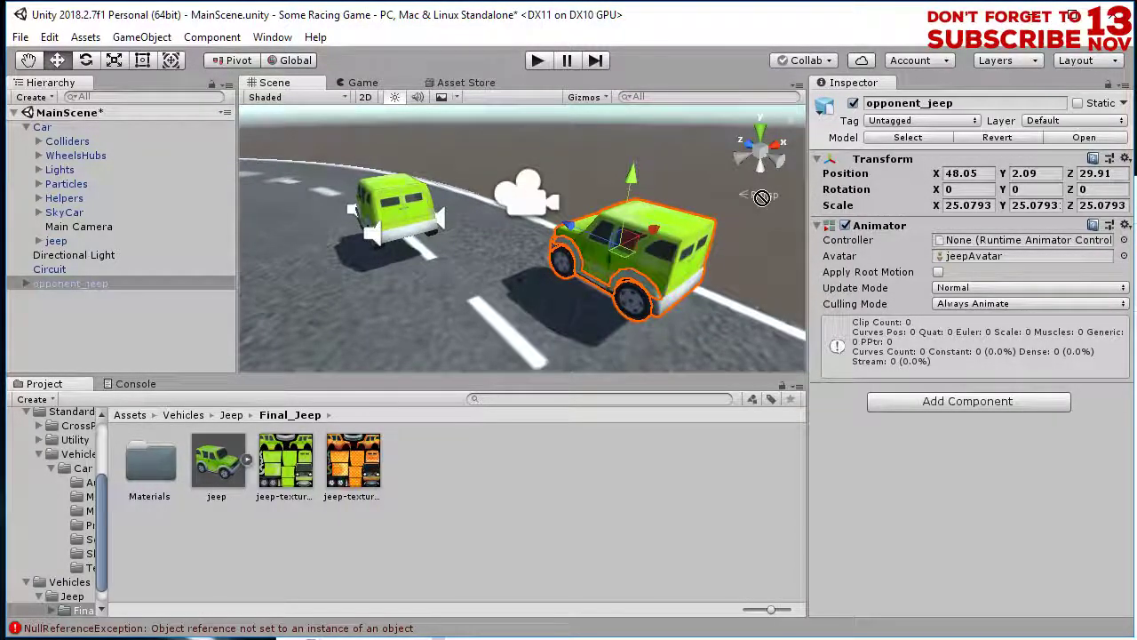
{"action": "left_click_drag", "start_coordinate": [675, 311], "coordinate": [471, 213], "text": "alt"}
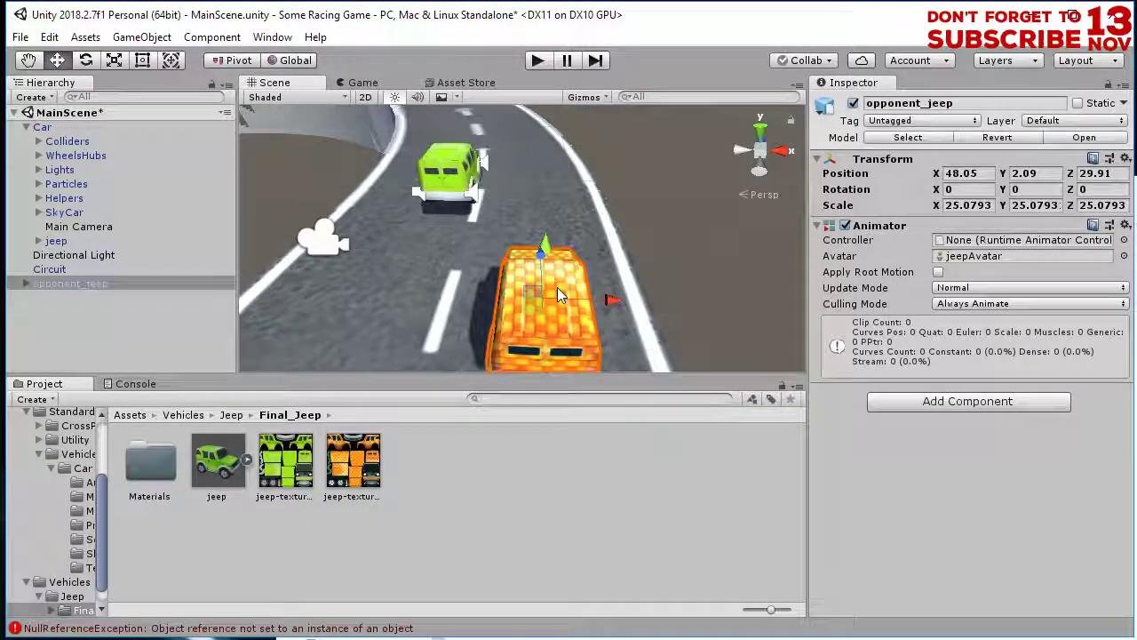
{"action": "left_click_drag", "start_coordinate": [558, 296], "coordinate": [686, 304], "text": "alt"}
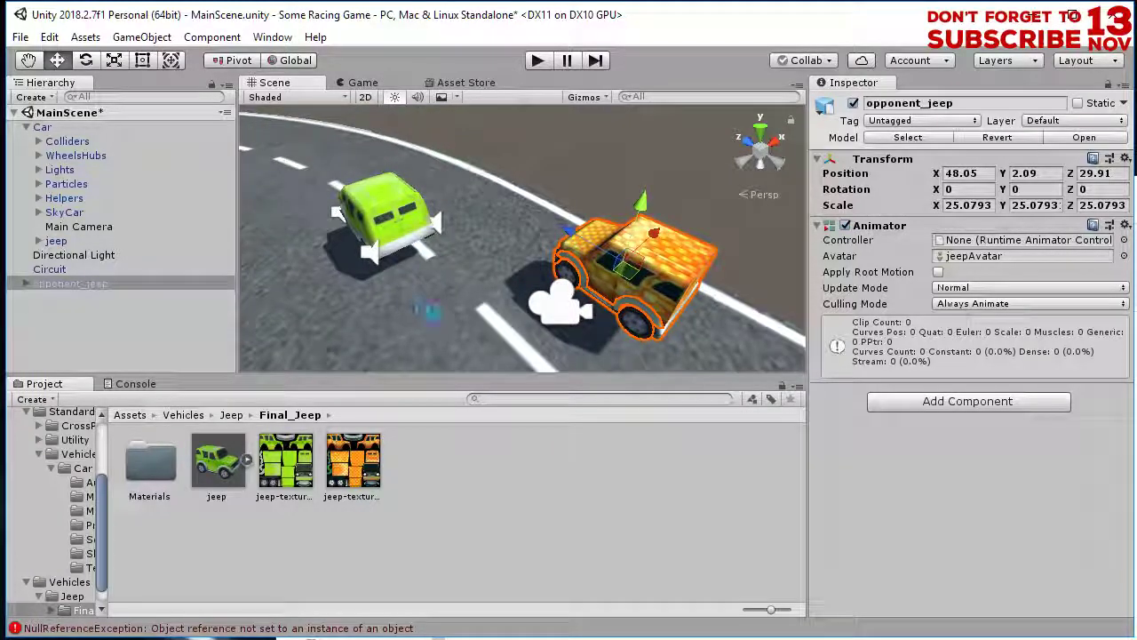
Save the scene, run the game briefly to see both jeeps, and stop it
{"action": "key", "text": "ctrl+s"}
{"action": "left_click", "coordinate": [537, 59]}
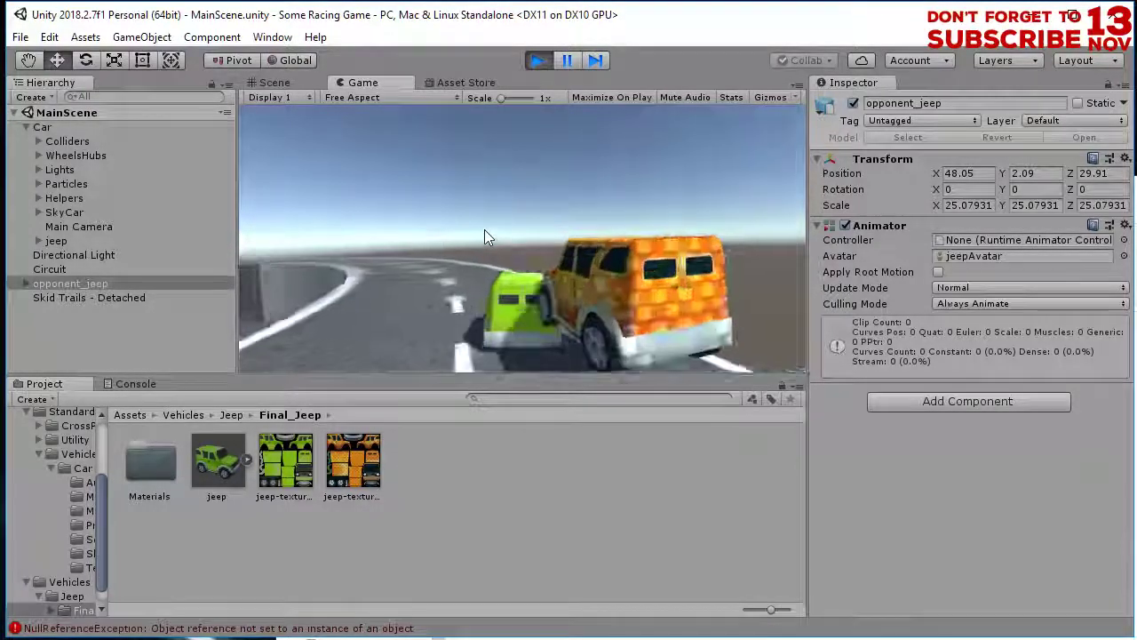
{"action": "left_click", "coordinate": [537, 59]}
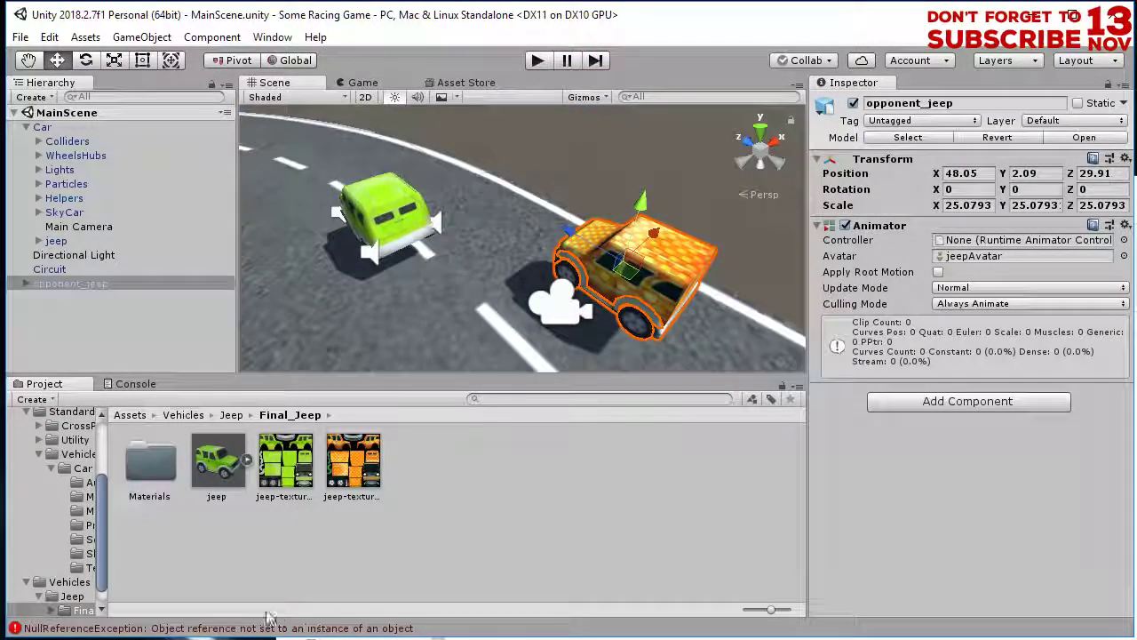
Examine the NullReferenceException errors in the console and open the CarAudio.cs source of one of them
{"action": "left_click", "coordinate": [128, 383]}
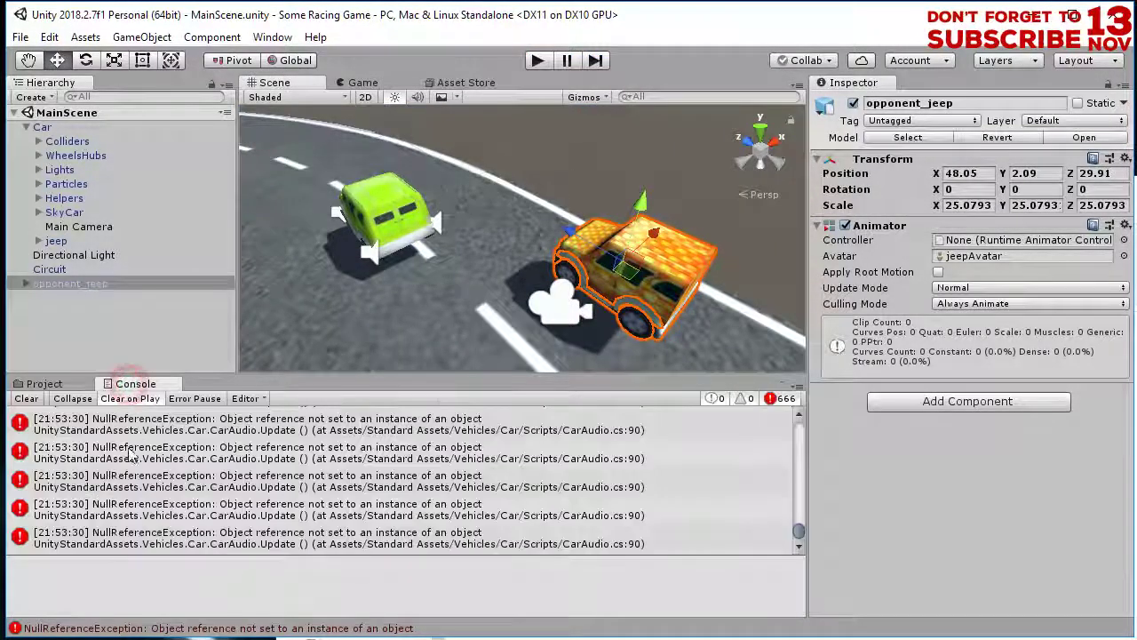
{"action": "double_click", "coordinate": [424, 420]}
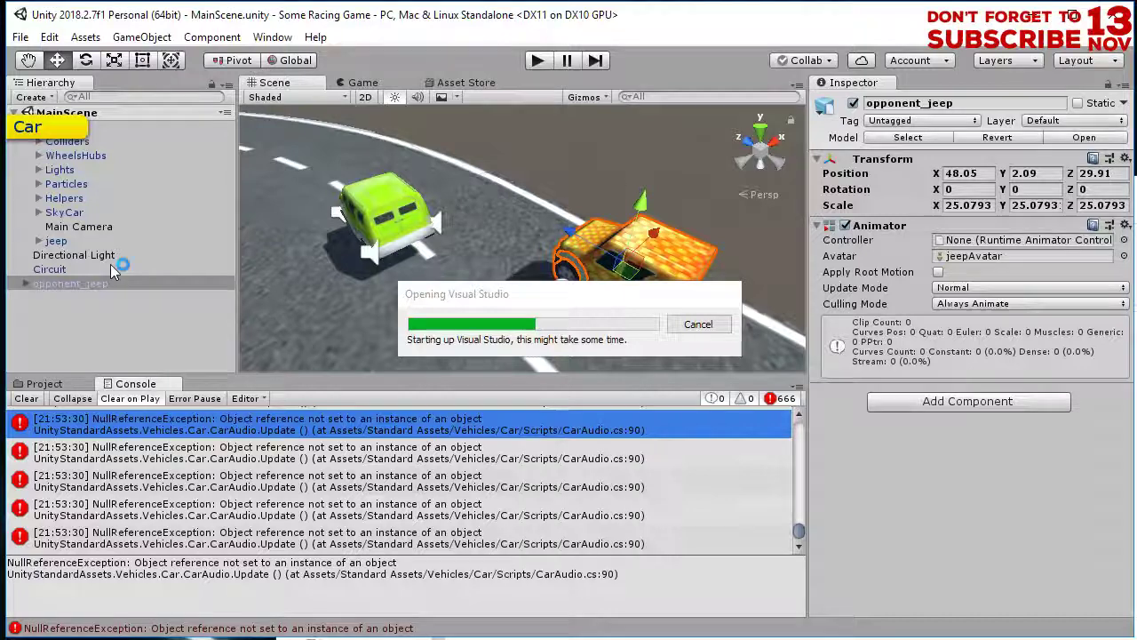
{"action": "left_click", "coordinate": [96, 152]}
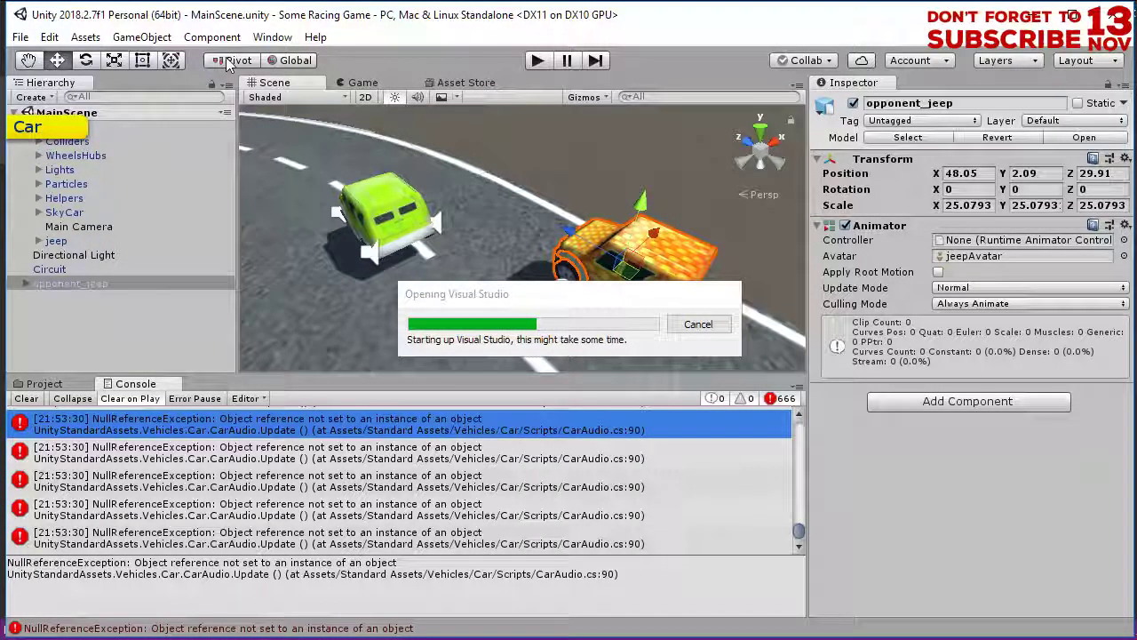
{"action": "left_click", "coordinate": [119, 131]}
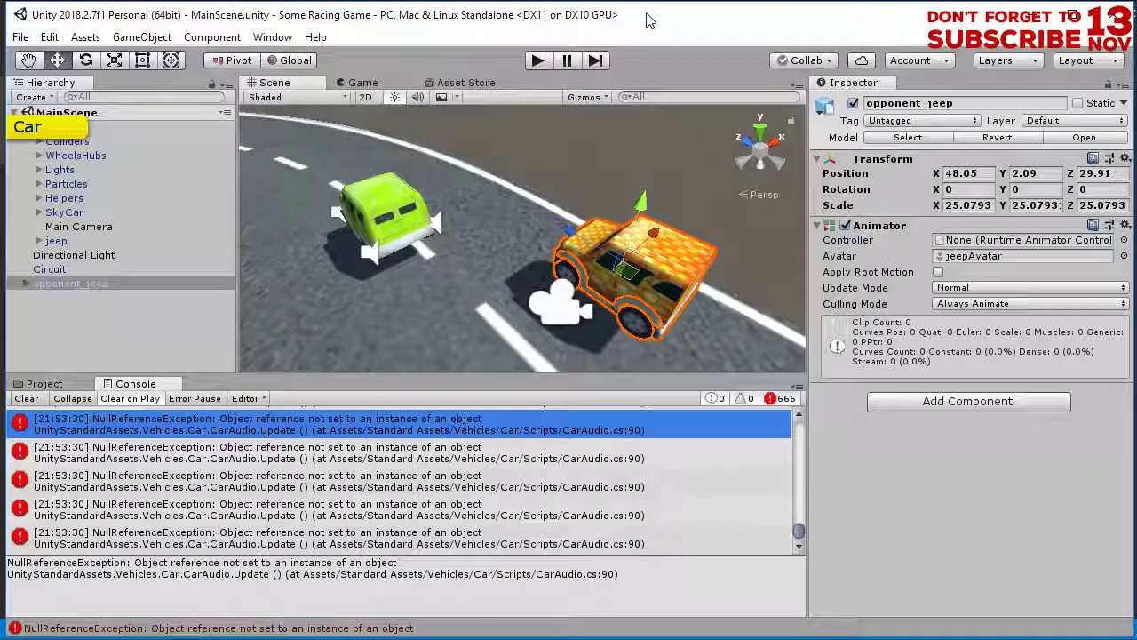
{"action": "double_click", "coordinate": [780, 422]}
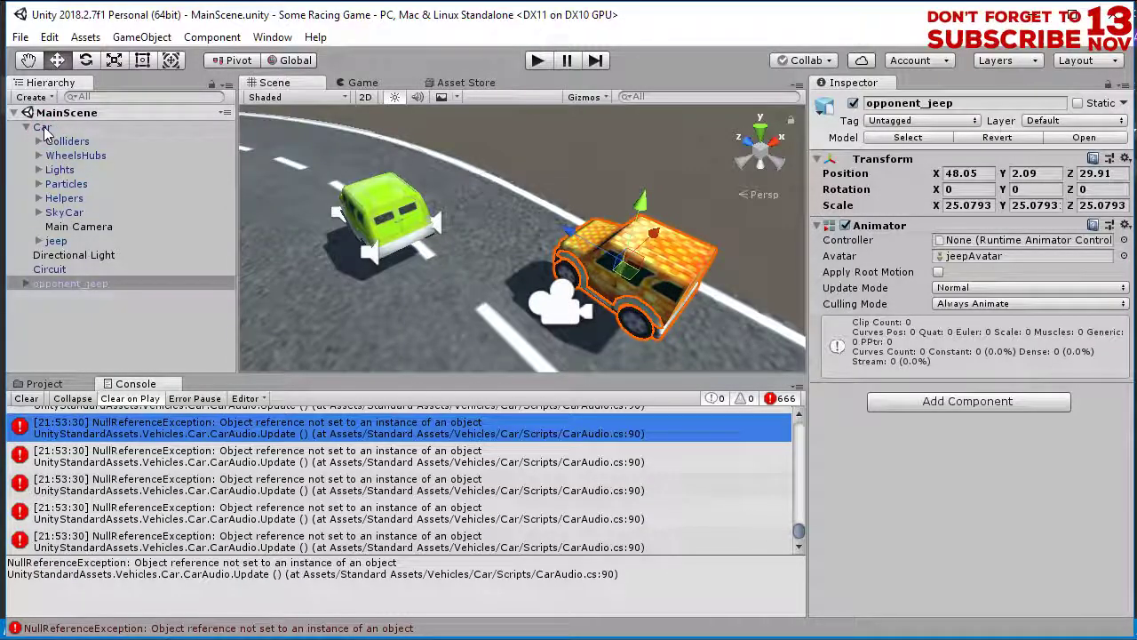
Remove the Car Audio script component from the Car object and save the scene
{"action": "left_click", "coordinate": [41, 127]}
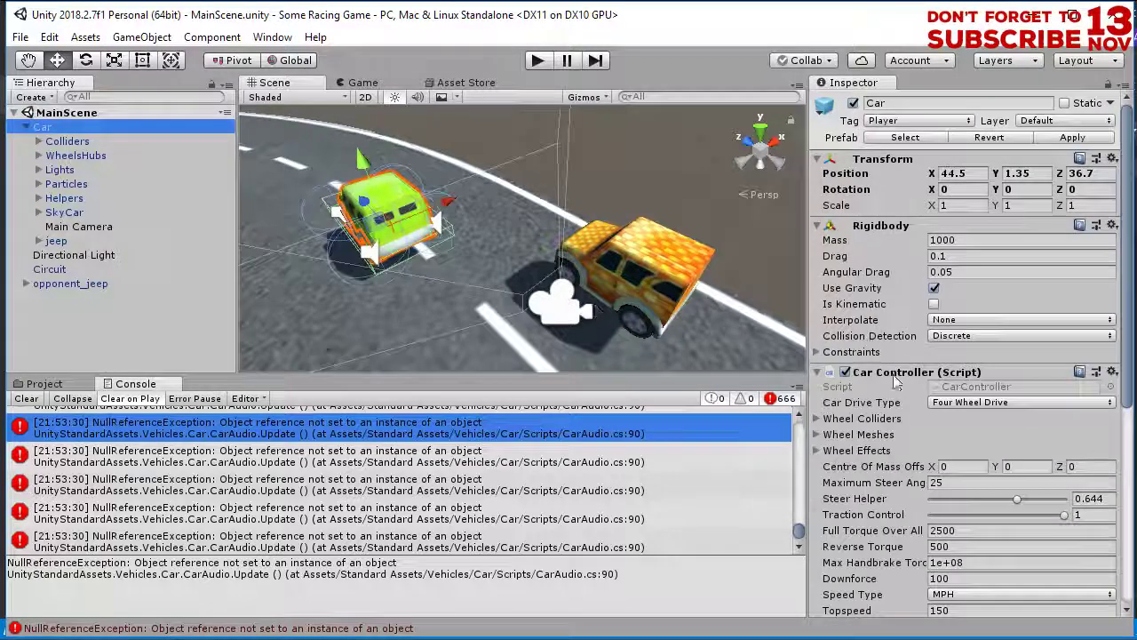
{"action": "scroll", "coordinate": [902, 478], "scroll_direction": "down", "scroll_amount": 10}
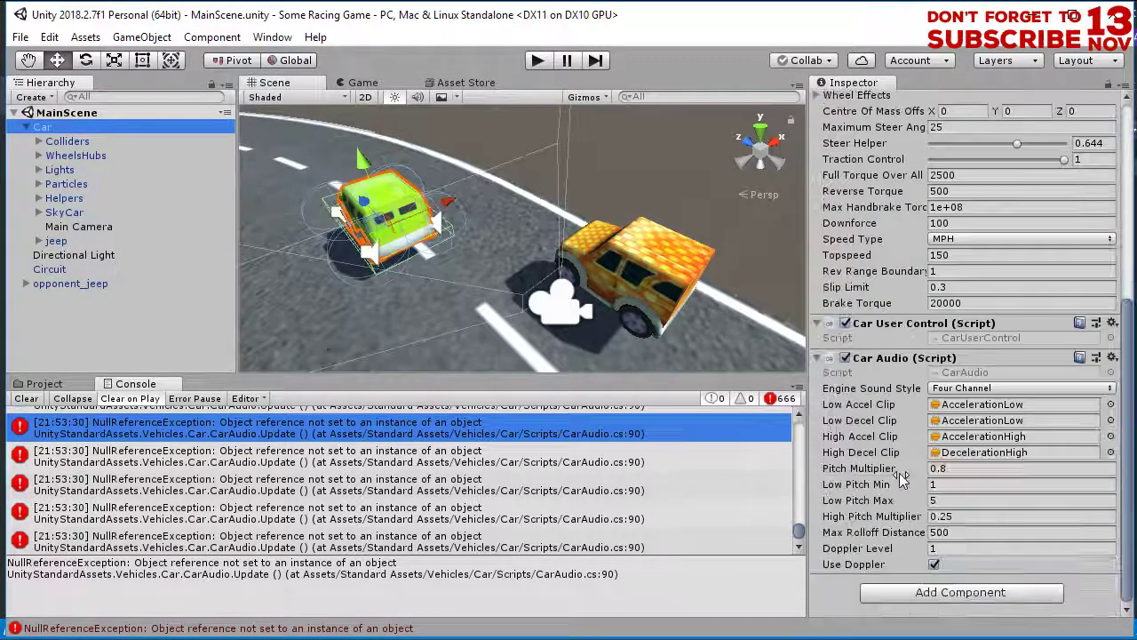
{"action": "left_click", "coordinate": [1112, 356]}
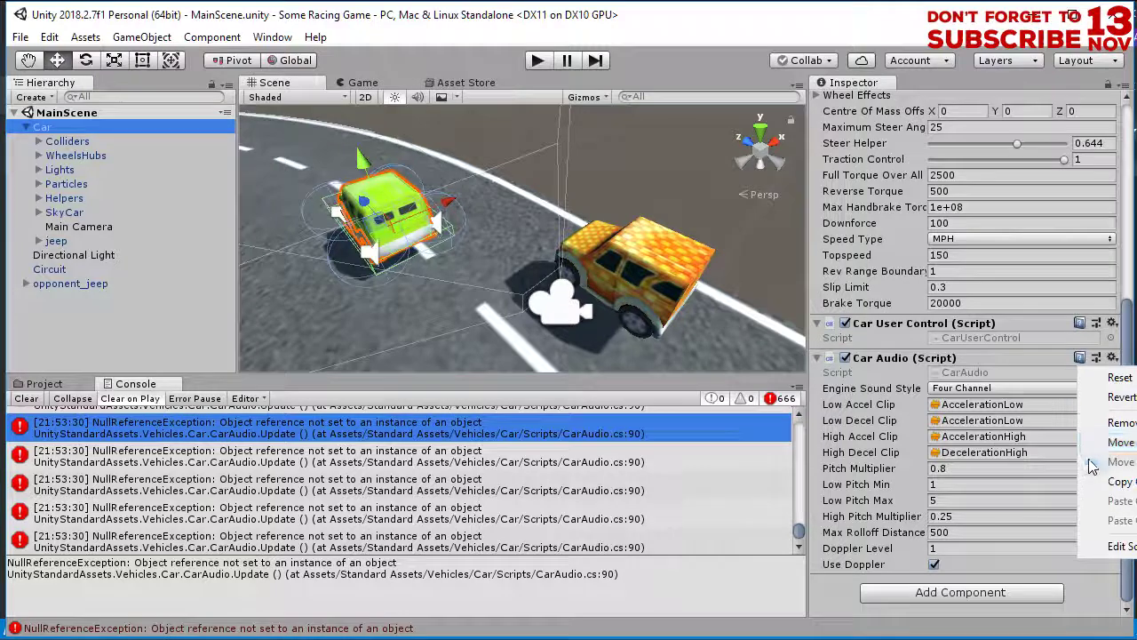
{"action": "left_click", "coordinate": [1106, 423]}
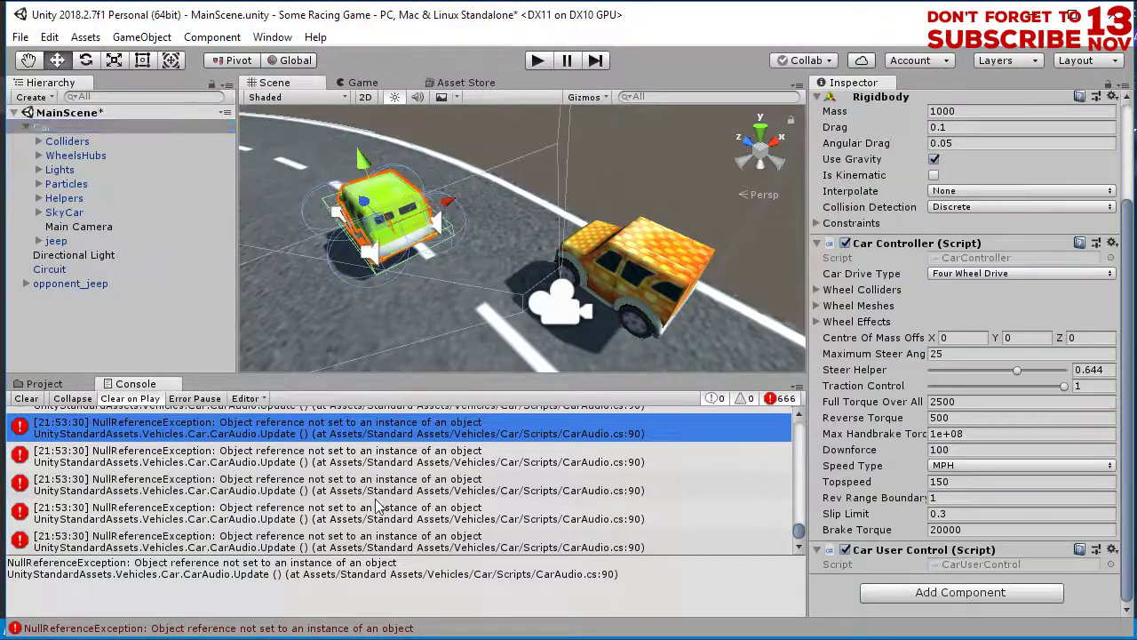
{"action": "key", "text": "ctrl+s"}
Clear the console log and test-run the game to check for remaining errors
{"action": "left_click", "coordinate": [25, 398]}
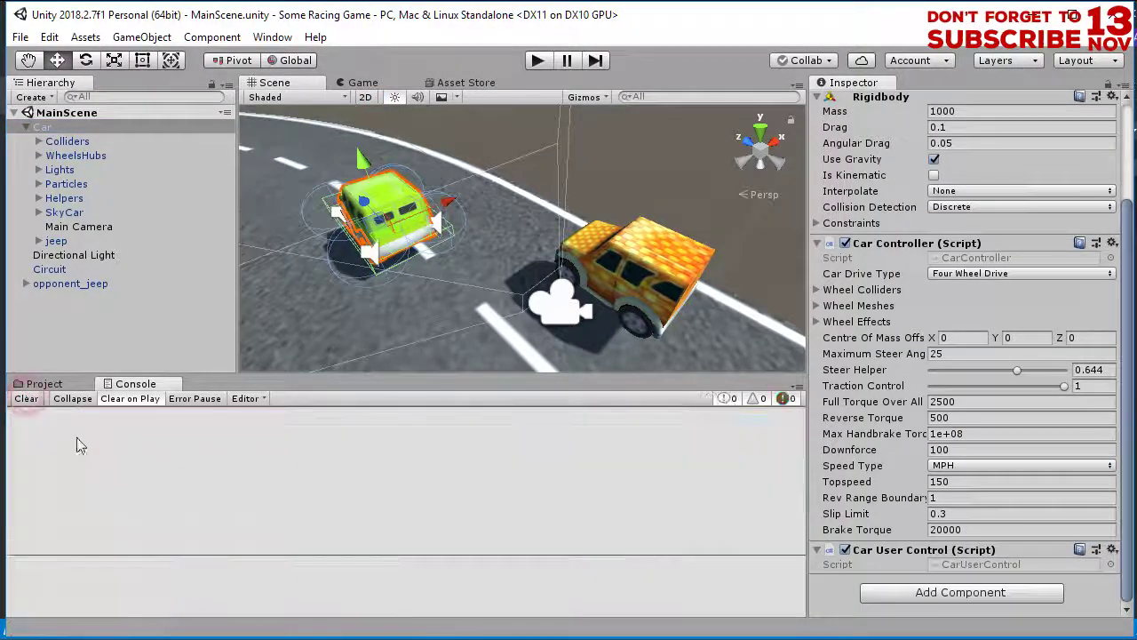
{"action": "left_click", "coordinate": [540, 62]}
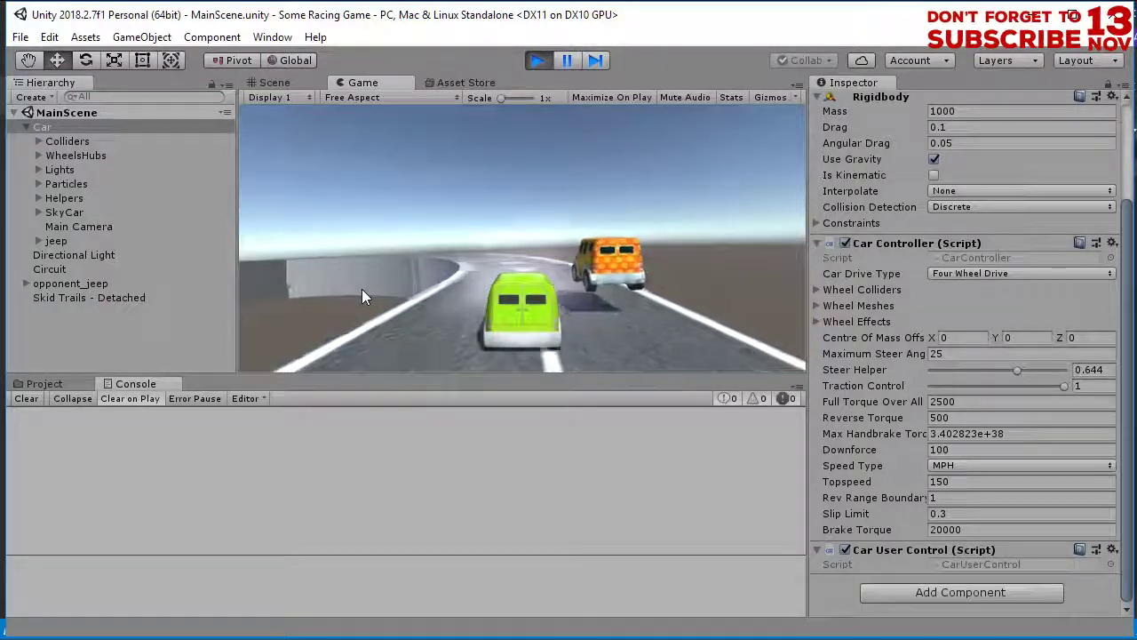
{"action": "left_click", "coordinate": [538, 60]}
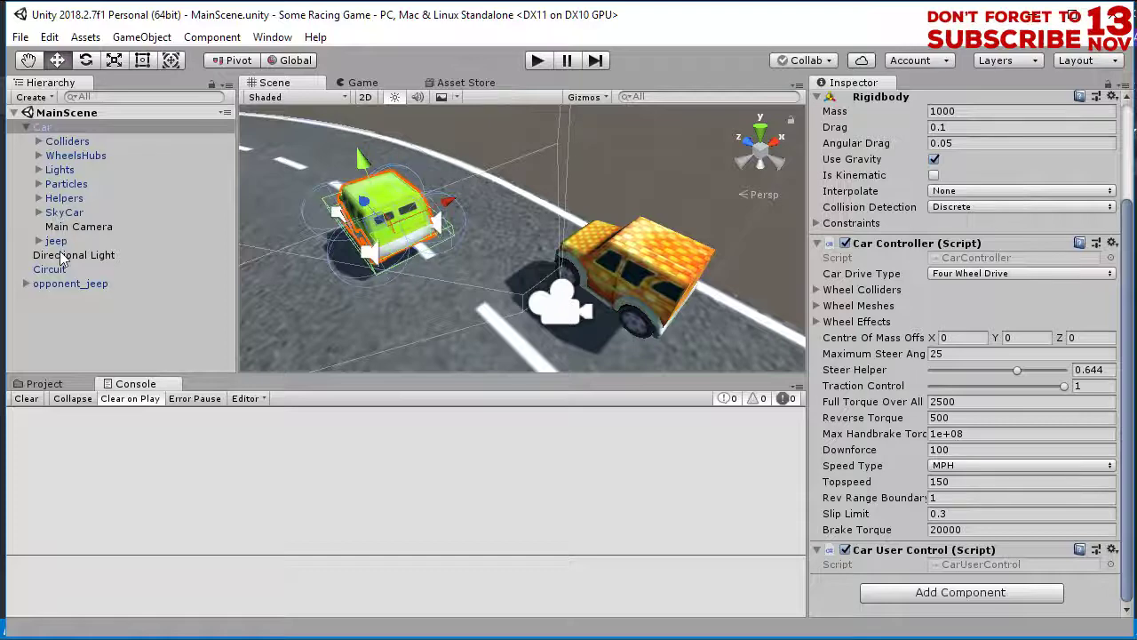
Return to the project files and show the top-level Assets folder with nothing selected
{"action": "left_click", "coordinate": [55, 383]}
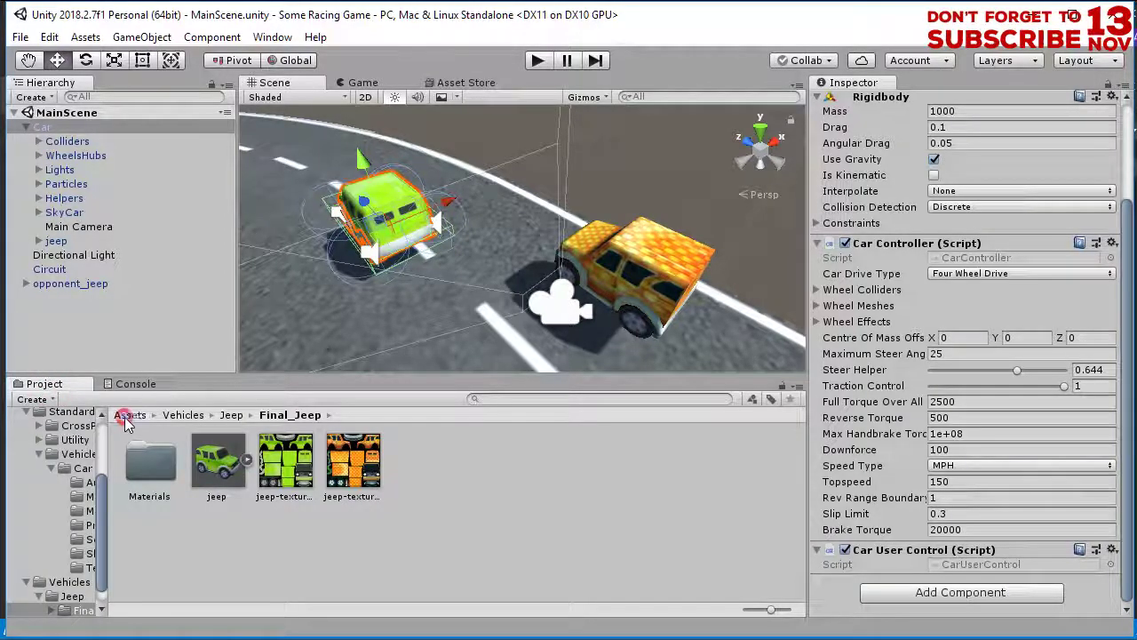
{"action": "left_click", "coordinate": [134, 415]}
{"action": "left_click", "coordinate": [404, 526]}
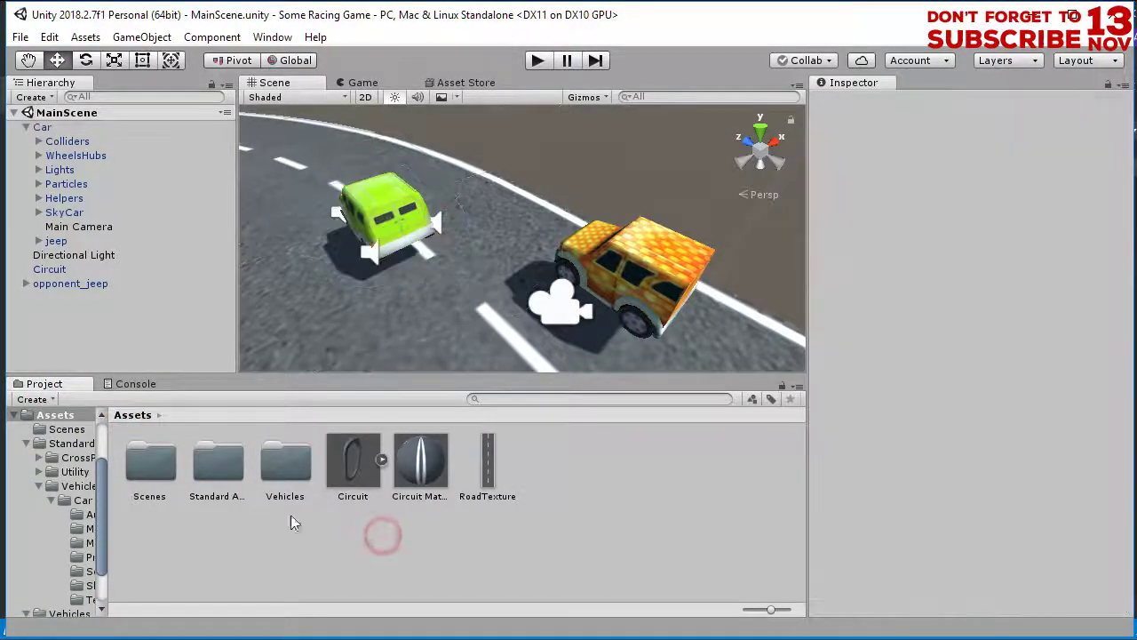
Open the Prefabs folder under Standard Assets/Vehicles/Car and select the CarWaypointBased prefab
{"action": "double_click", "coordinate": [222, 468]}
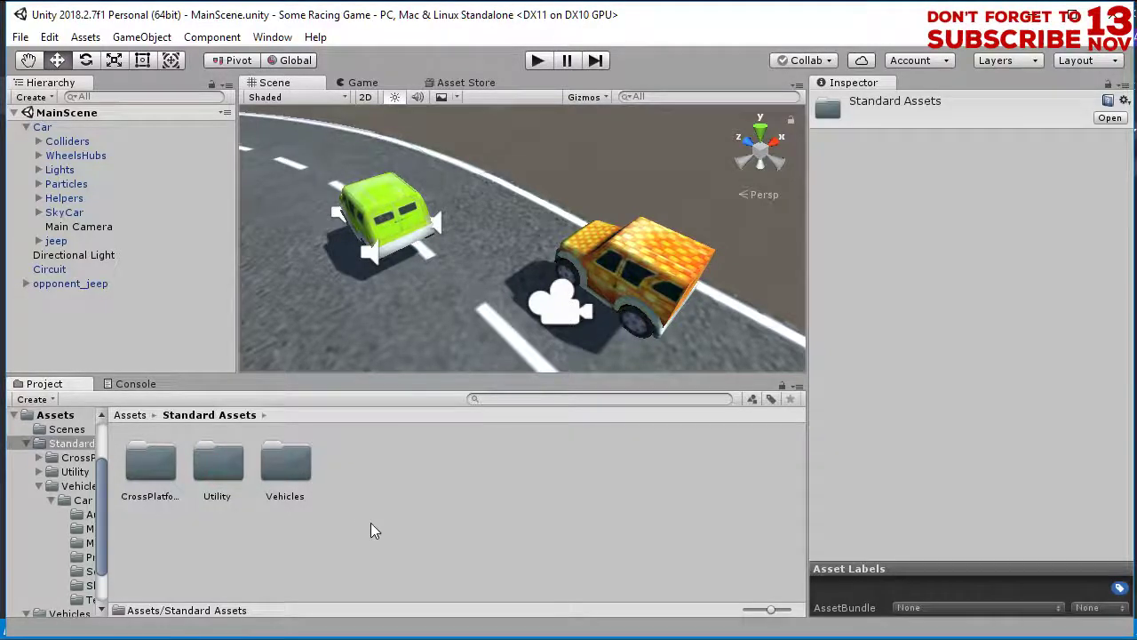
{"action": "left_click", "coordinate": [305, 508]}
{"action": "double_click", "coordinate": [286, 464]}
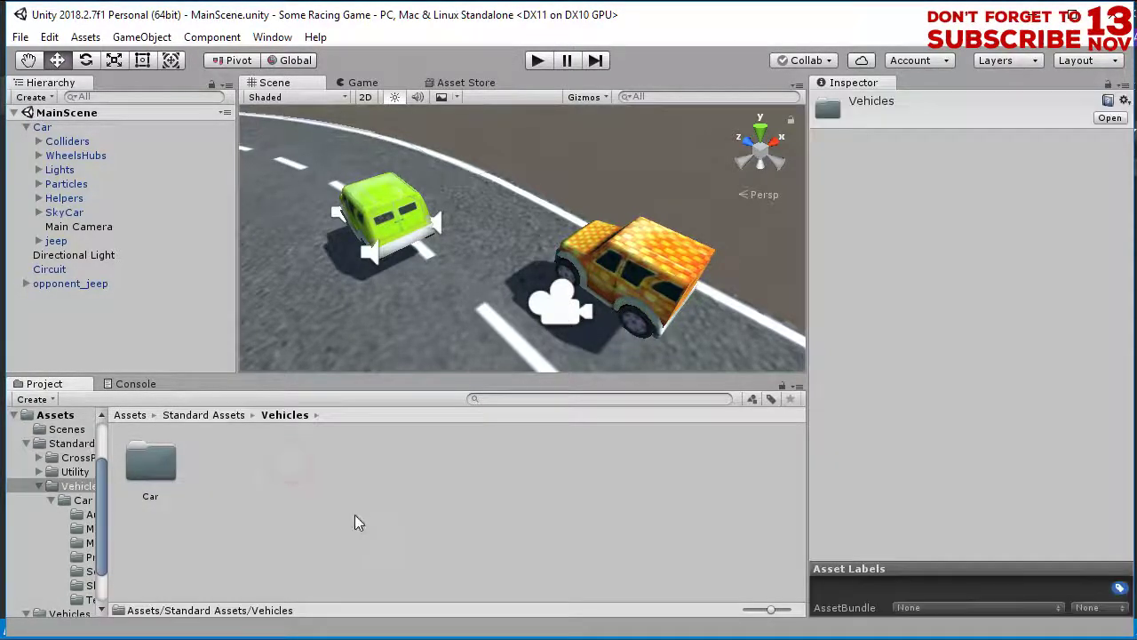
{"action": "left_click", "coordinate": [139, 461]}
{"action": "double_click", "coordinate": [140, 460]}
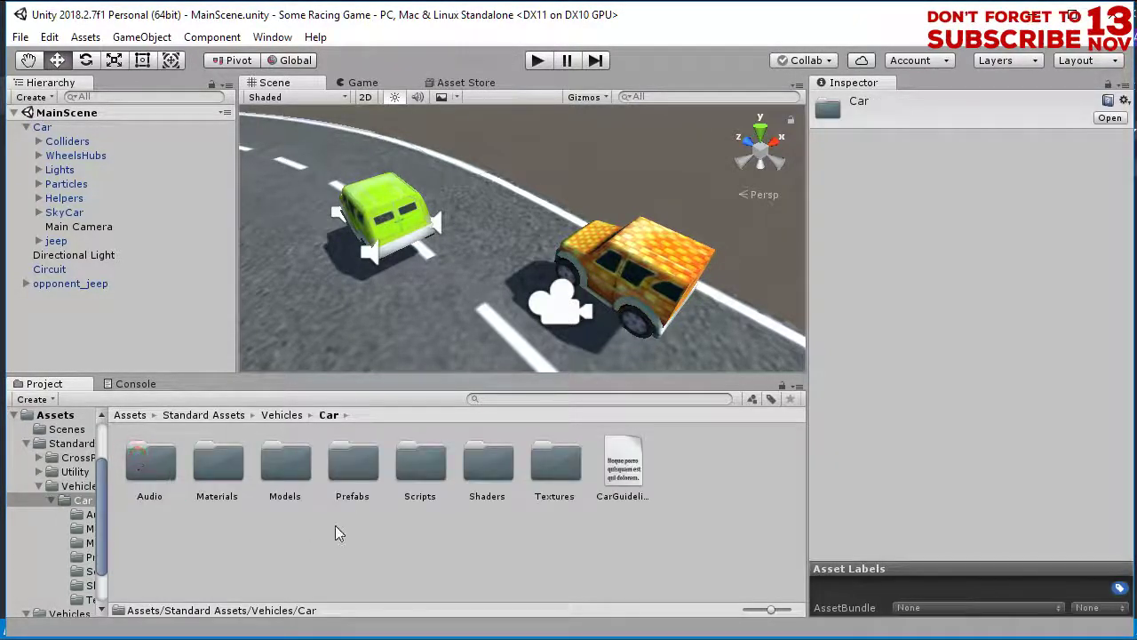
{"action": "double_click", "coordinate": [350, 471]}
{"action": "left_click", "coordinate": [216, 465]}
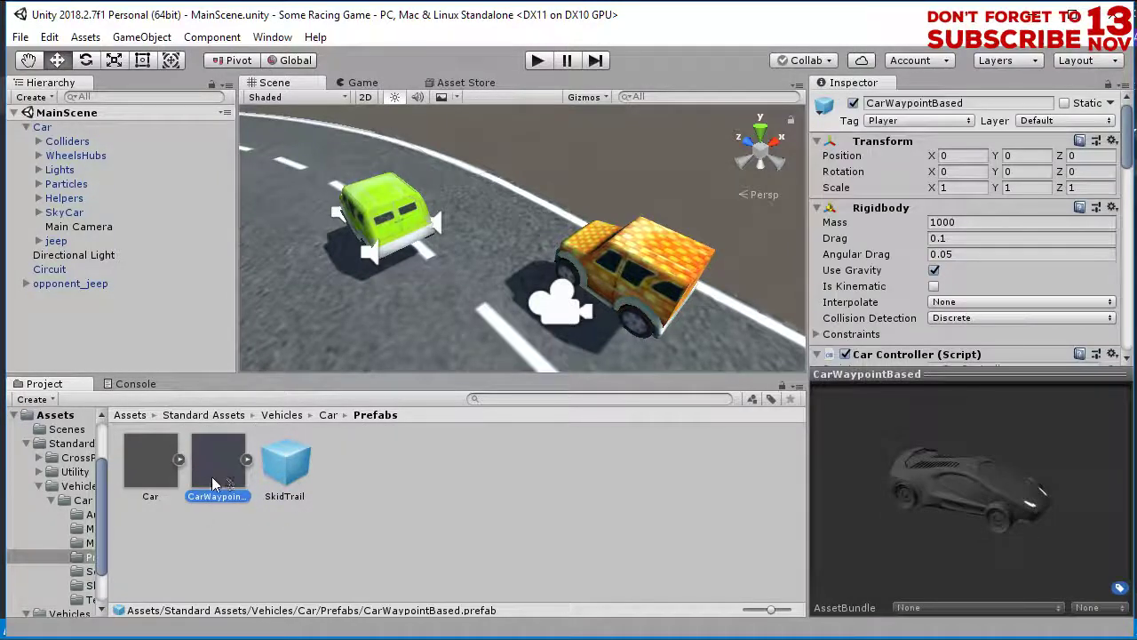
Place the CarWaypointBased prefab on the road near the green jeep, at about X 41.4, Y 0.22, Z 43.48
{"action": "scroll", "coordinate": [453, 261], "scroll_direction": "down", "scroll_amount": 8}
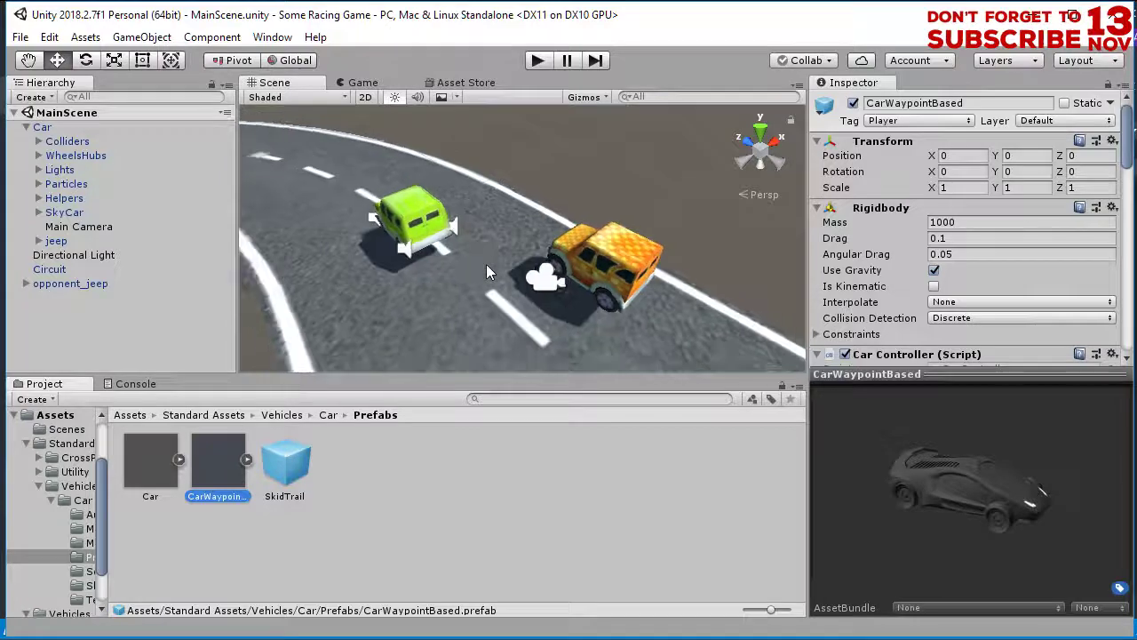
{"action": "left_click_drag", "start_coordinate": [218, 473], "coordinate": [341, 223]}
{"action": "left_click_drag", "start_coordinate": [345, 266], "coordinate": [551, 151], "text": "alt"}
{"action": "scroll", "coordinate": [371, 305], "scroll_direction": "down", "scroll_amount": 2}
{"action": "middle_click_drag", "start_coordinate": [371, 304], "coordinate": [477, 258]}
{"action": "left_click_drag", "start_coordinate": [477, 258], "coordinate": [528, 236], "text": "alt"}
{"action": "scroll", "coordinate": [521, 165], "scroll_direction": "up", "scroll_amount": 3}
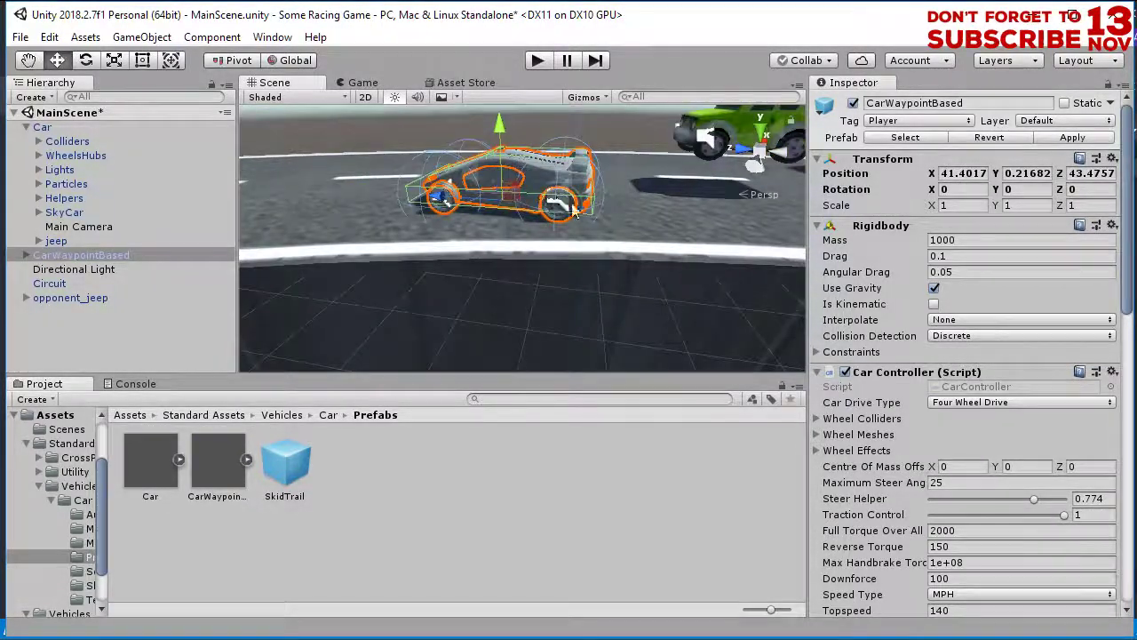
{"action": "left_click_drag", "start_coordinate": [589, 209], "coordinate": [461, 288], "text": "alt"}
{"action": "scroll", "coordinate": [702, 236], "scroll_direction": "down", "scroll_amount": 5}
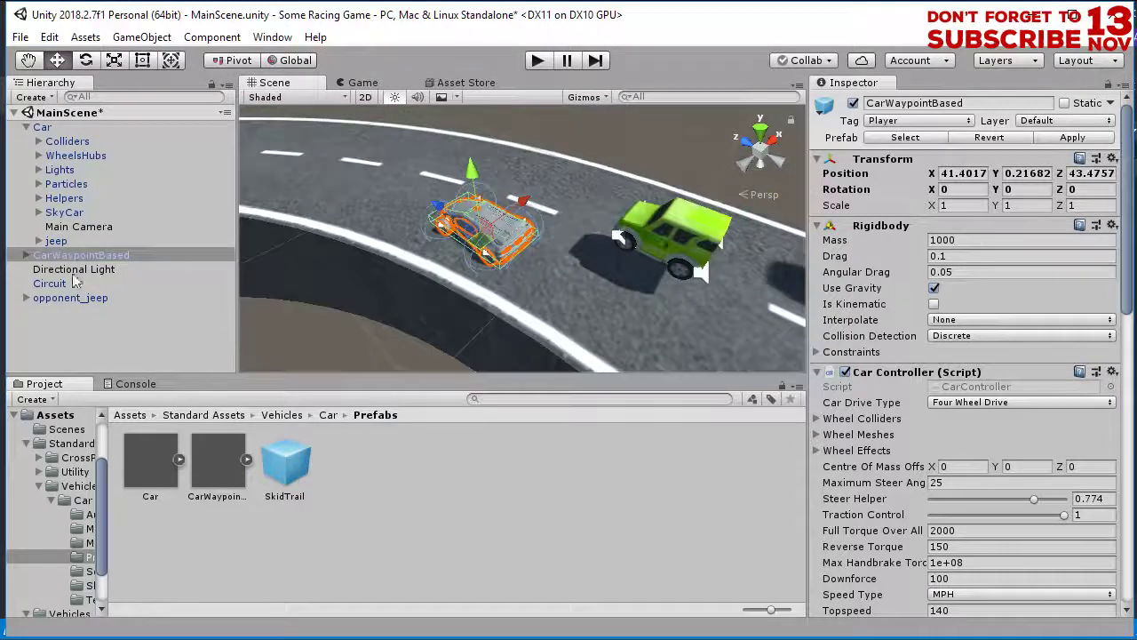
{"action": "middle_click_drag", "start_coordinate": [541, 241], "coordinate": [500, 228]}
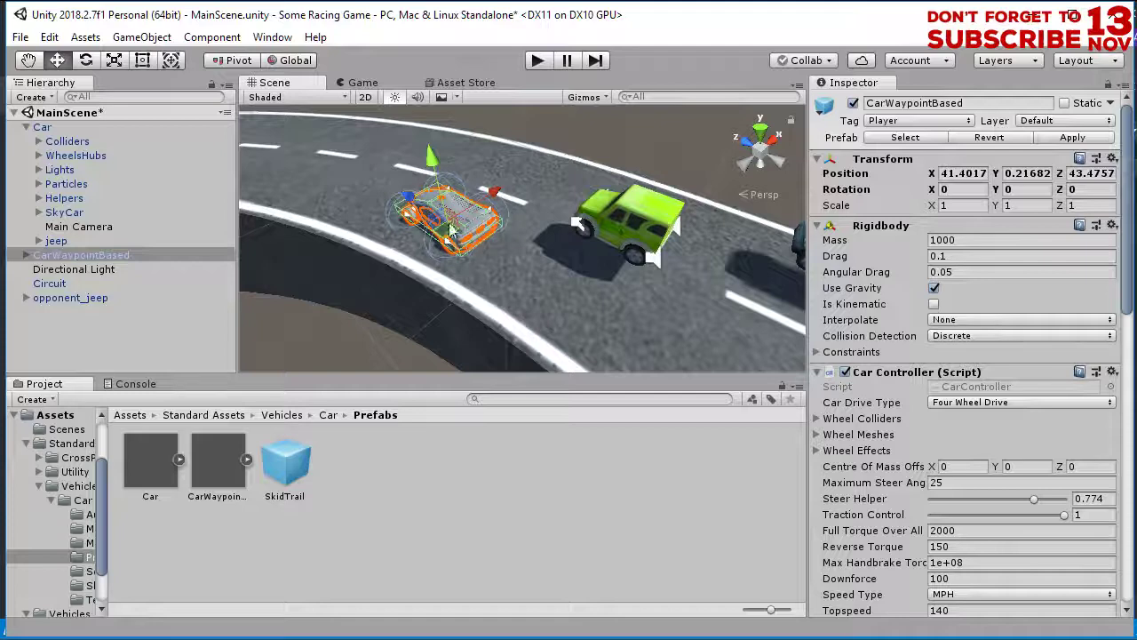
Make the orange opponent_jeep a child of the CarWaypointBased object
{"action": "middle_click_drag", "start_coordinate": [782, 238], "coordinate": [640, 219]}
{"action": "left_click", "coordinate": [649, 217]}
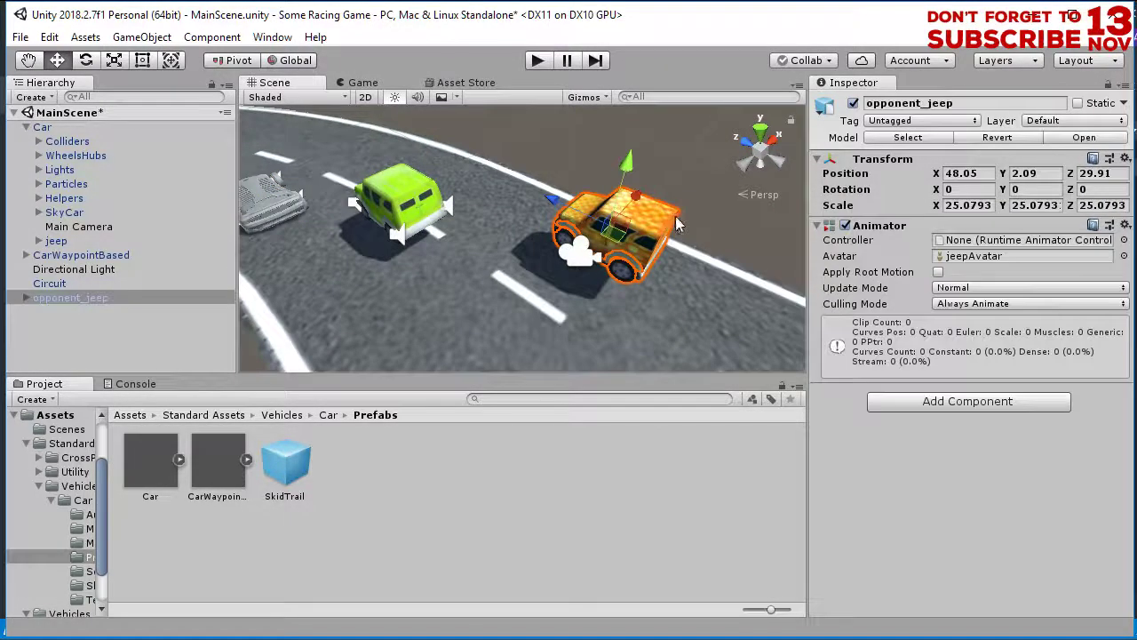
{"action": "left_click", "coordinate": [60, 319]}
{"action": "left_click_drag", "start_coordinate": [45, 303], "coordinate": [92, 259]}
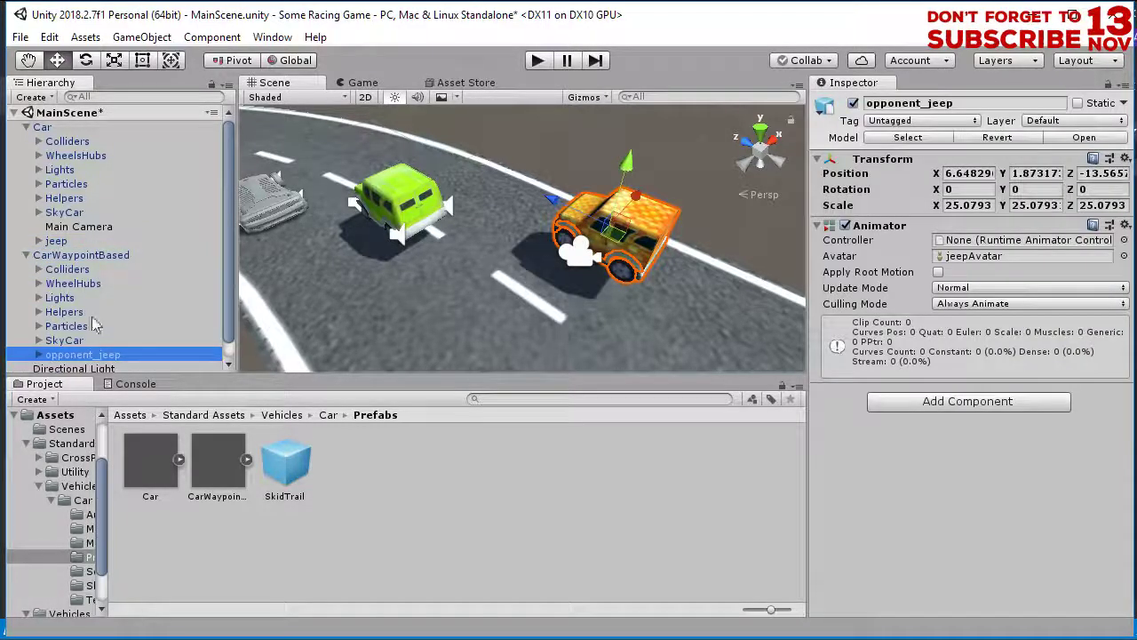
Set the local position of opponent_jeep to X 0, Y 0, Z 0
{"action": "left_click", "coordinate": [973, 174]}
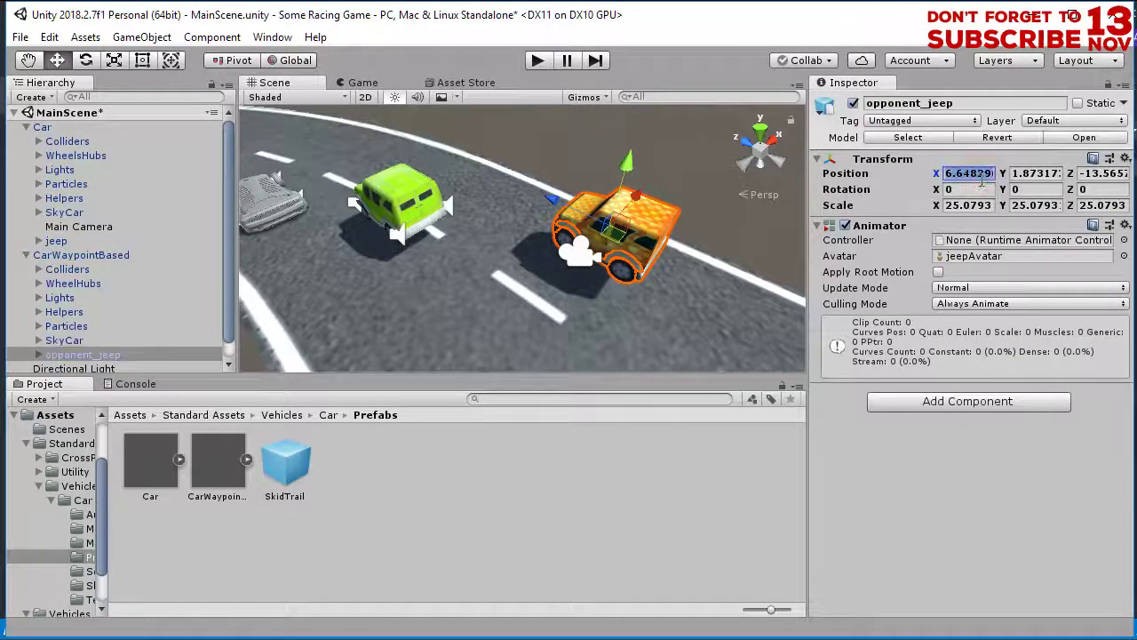
{"action": "type", "text": "0"}
{"action": "key", "text": "Tab"}
{"action": "type", "text": "0"}
{"action": "key", "text": "Tab"}
{"action": "type", "text": "0"}
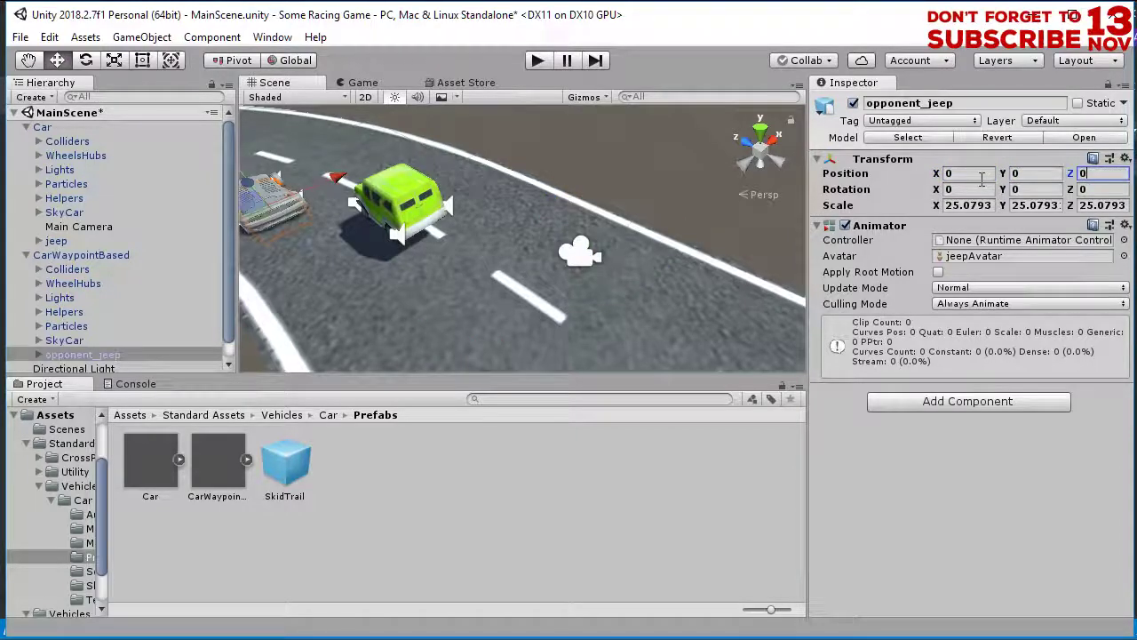
{"action": "left_click_drag", "start_coordinate": [727, 228], "coordinate": [498, 264], "text": "alt"}
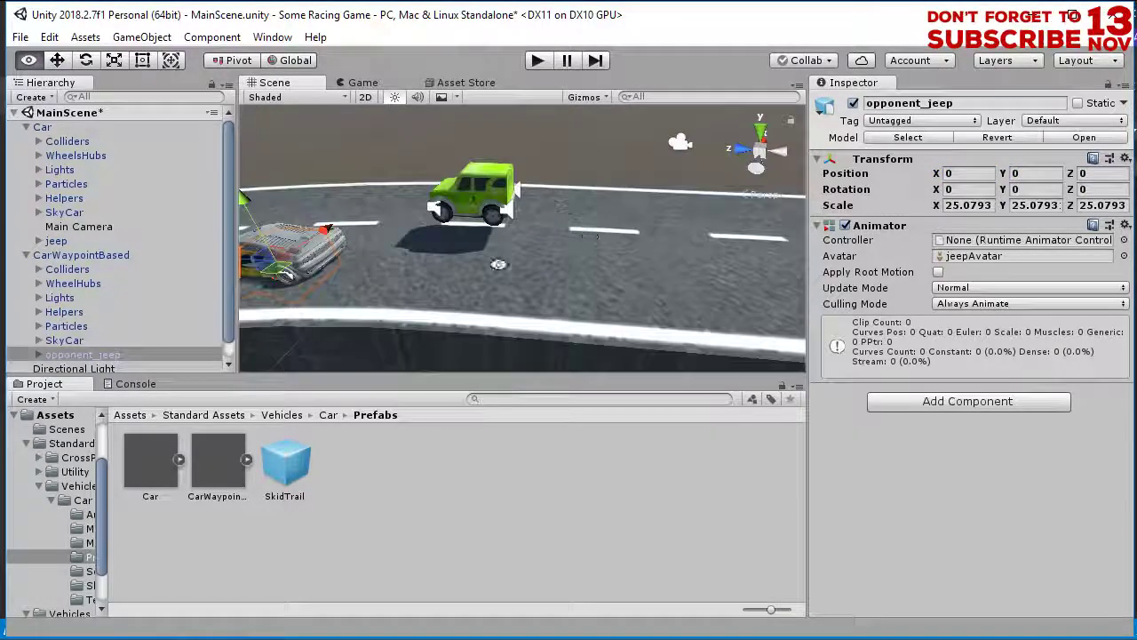
Raise opponent_jeep within CarWaypointBased to a Y position of 1.13
{"action": "left_click", "coordinate": [101, 256]}
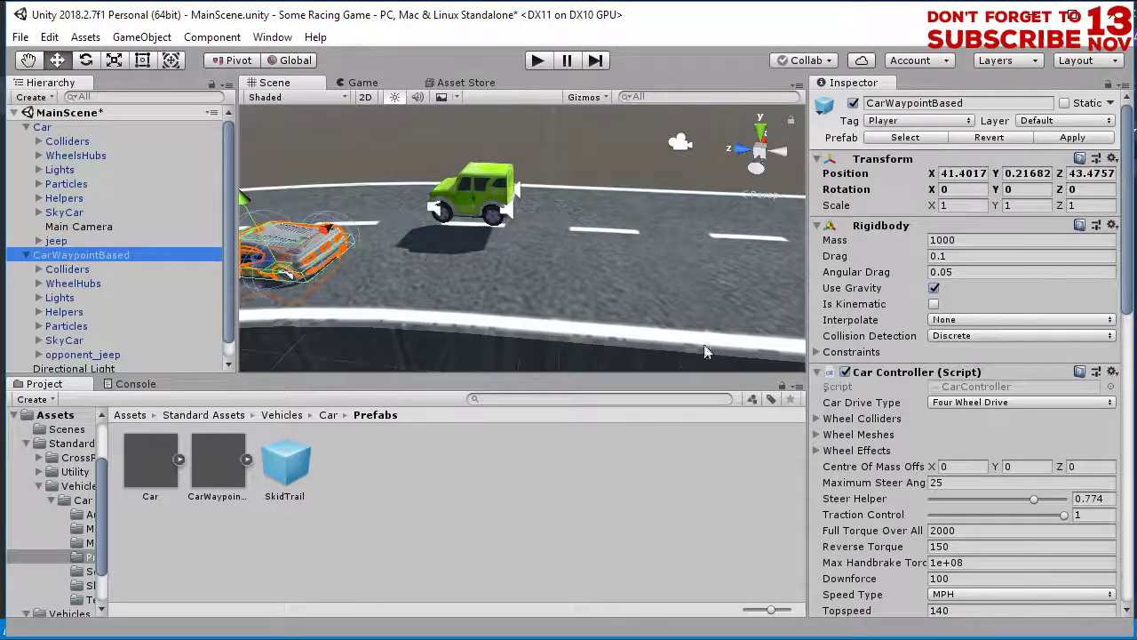
{"action": "scroll", "coordinate": [505, 258], "scroll_direction": "down", "scroll_amount": 10}
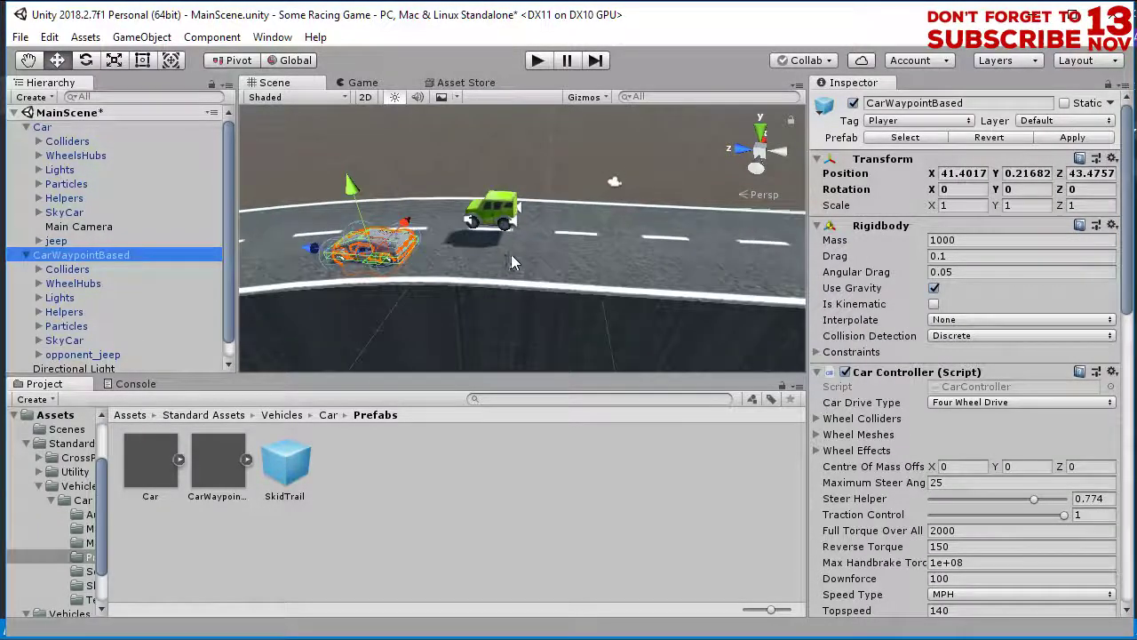
{"action": "scroll", "coordinate": [436, 275], "scroll_direction": "up", "scroll_amount": 6}
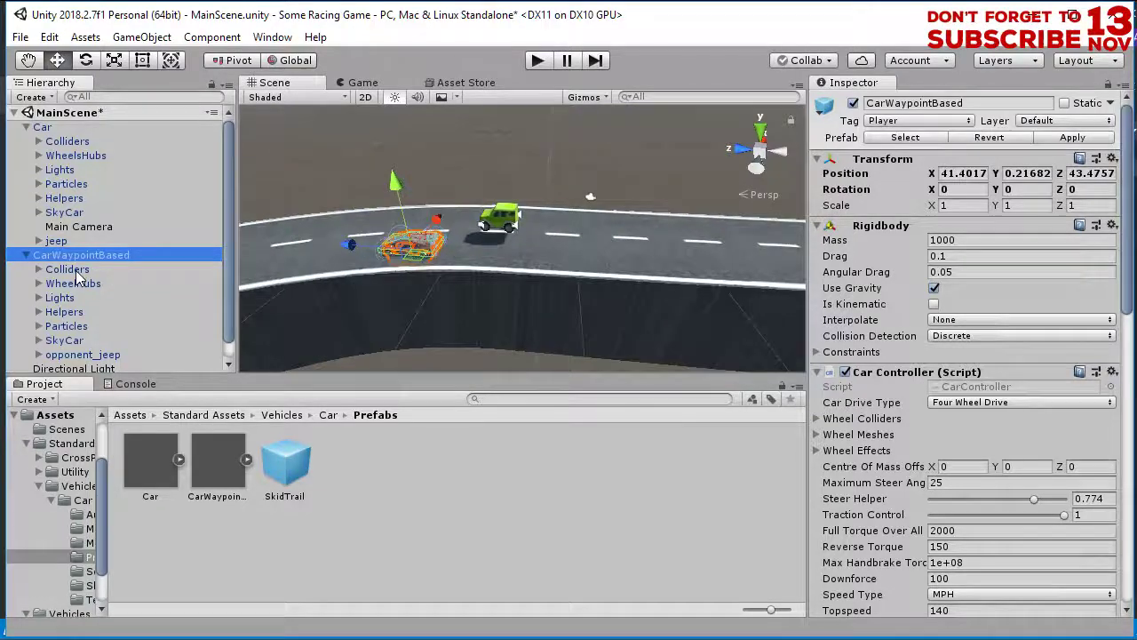
{"action": "scroll", "coordinate": [77, 318], "scroll_direction": "down", "scroll_amount": 1}
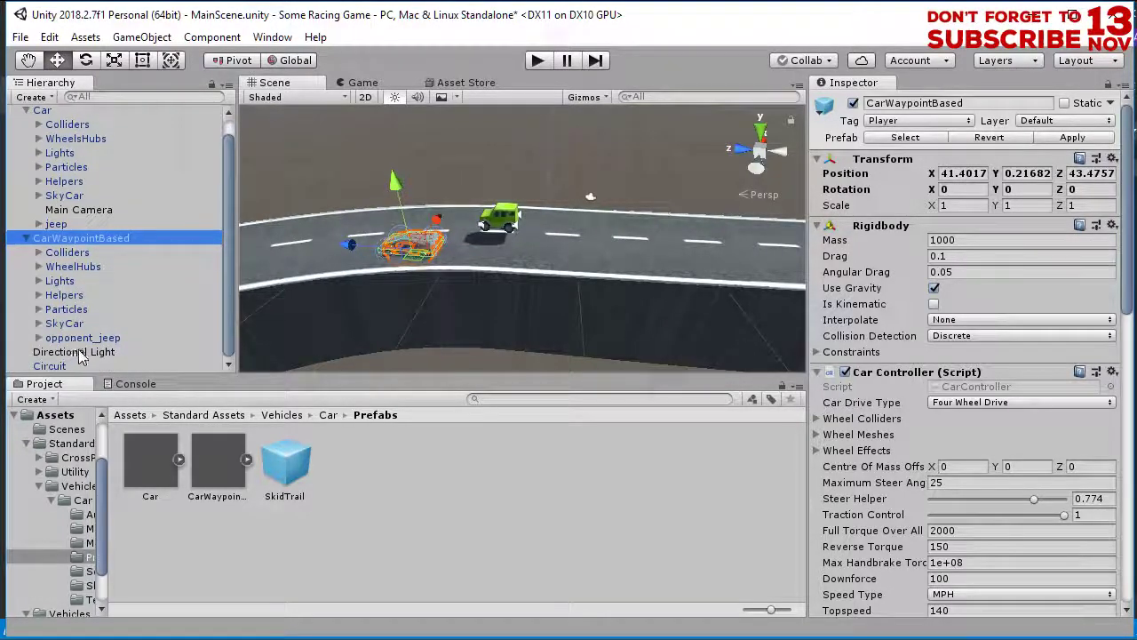
{"action": "left_click", "coordinate": [93, 339]}
{"action": "scroll", "coordinate": [469, 242], "scroll_direction": "up", "scroll_amount": 4}
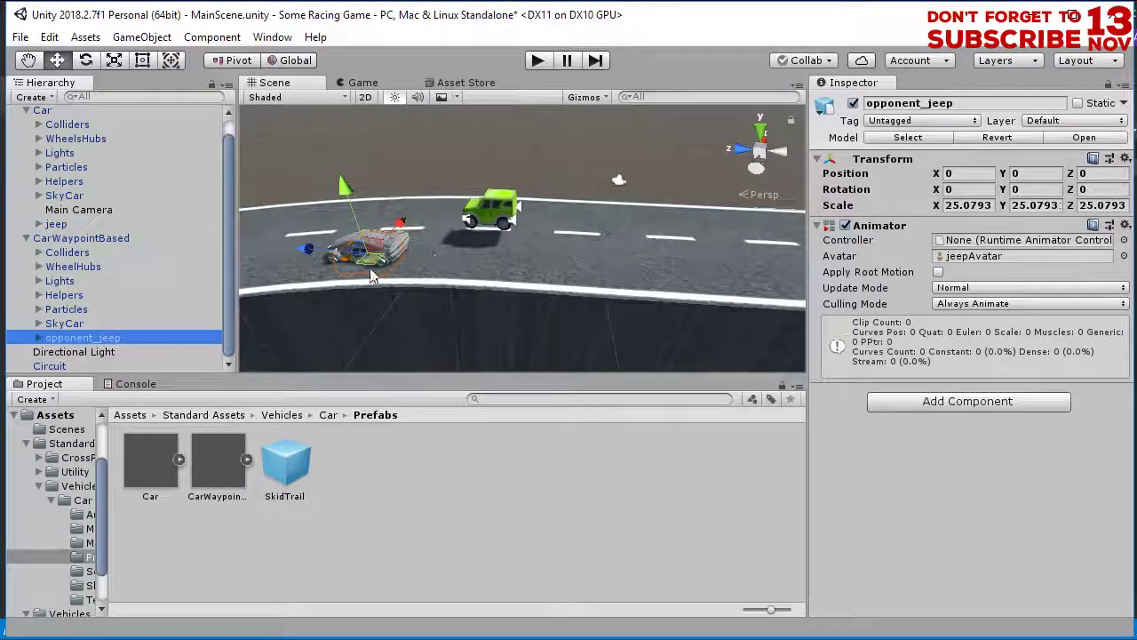
{"action": "middle_click_drag", "start_coordinate": [371, 274], "coordinate": [603, 267]}
{"action": "mouse_move", "coordinate": [603, 273]}
{"action": "left_mouse_down", "text": "alt"}
{"action": "mouse_move", "coordinate": [368, 294]}
{"action": "mouse_move", "coordinate": [510, 278]}
{"action": "mouse_move", "coordinate": [461, 257]}
{"action": "mouse_move", "coordinate": [473, 204]}
{"action": "mouse_move", "coordinate": [604, 264]}
{"action": "mouse_move", "coordinate": [605, 282]}
{"action": "left_mouse_up", "text": "alt"}
{"action": "scroll", "coordinate": [492, 238], "scroll_direction": "up", "scroll_amount": 4}
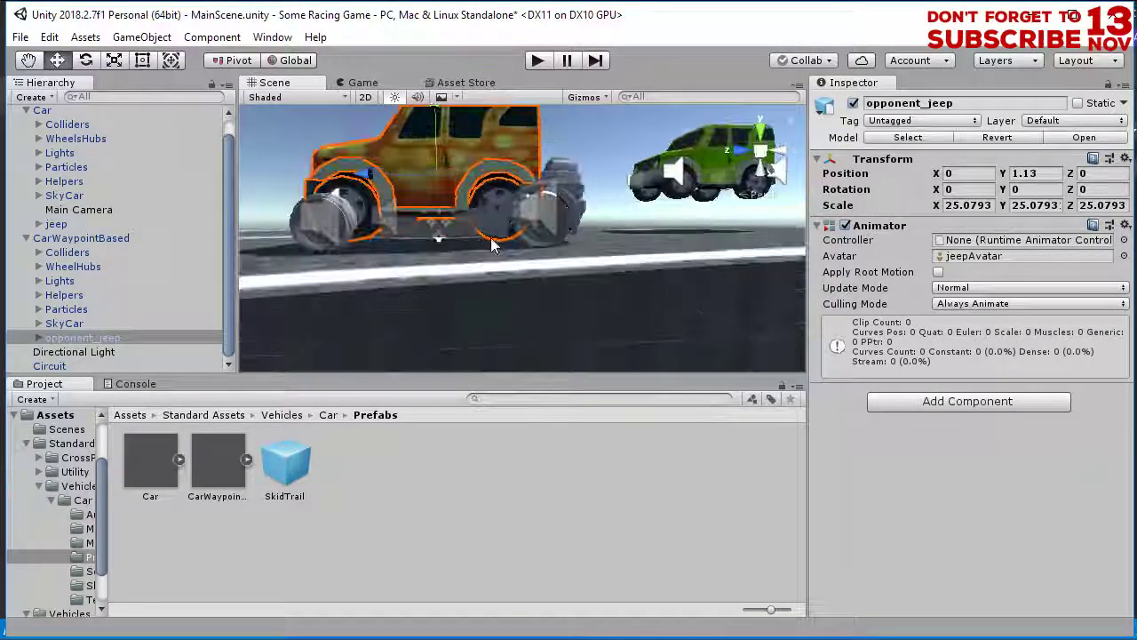
Shift opponent_jeep along its length to a Z position of -0.51 so it lines up with the grey car's wheels
{"action": "middle_click_drag", "start_coordinate": [491, 237], "coordinate": [522, 299]}
{"action": "left_click_drag", "start_coordinate": [524, 300], "coordinate": [609, 264], "text": "alt"}
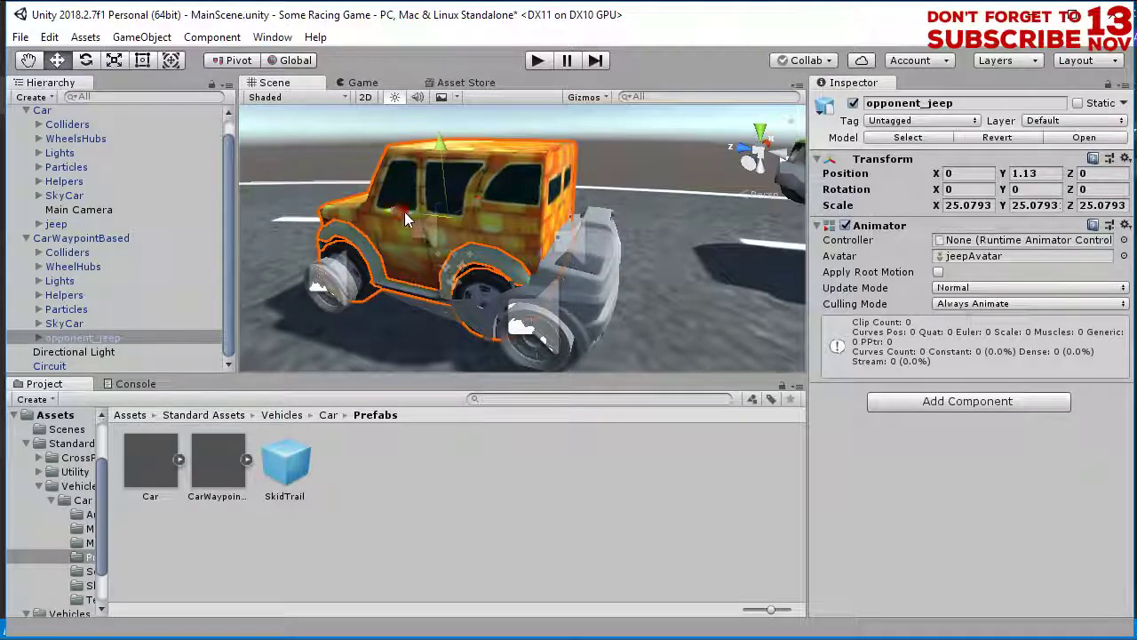
{"action": "left_click_drag", "start_coordinate": [405, 212], "coordinate": [435, 228]}
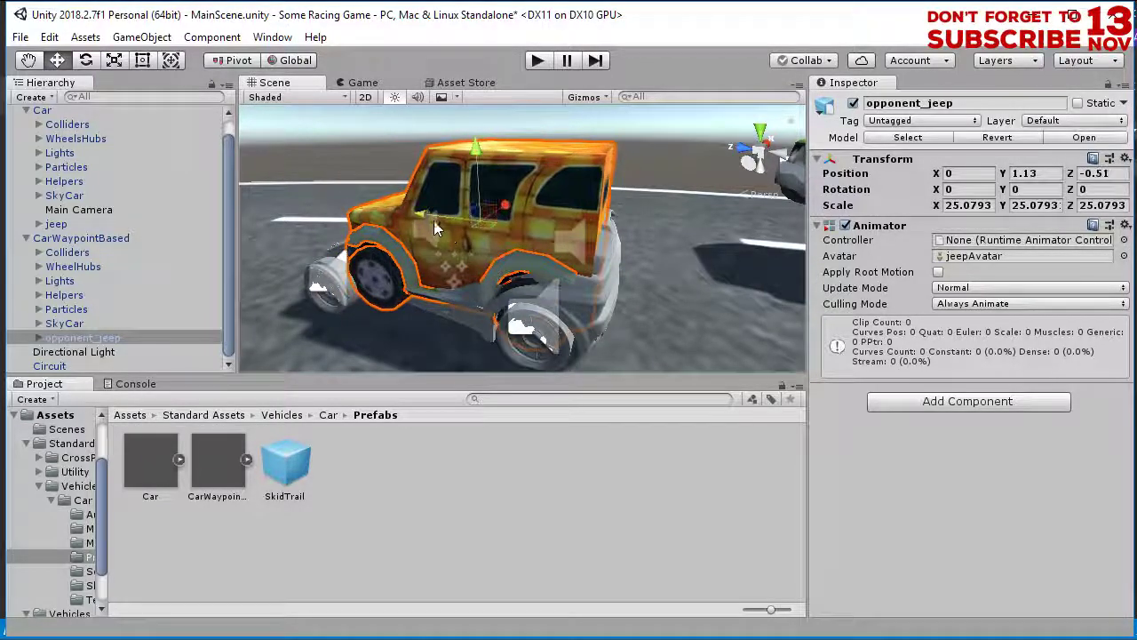
Disable the Mesh Renderer on all SkyCar parts of CarWaypointBased, from SkyCarBody to SkyCarWheelRearRight, and save the scene
{"action": "left_click", "coordinate": [328, 272]}
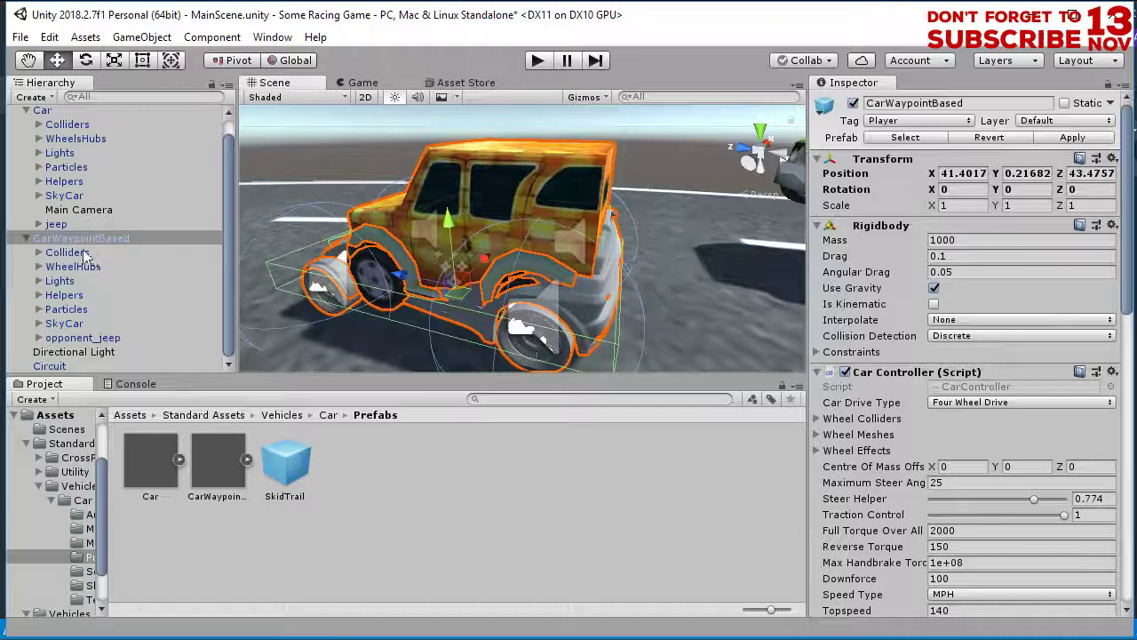
{"action": "scroll", "coordinate": [919, 418], "scroll_direction": "down", "scroll_amount": 3}
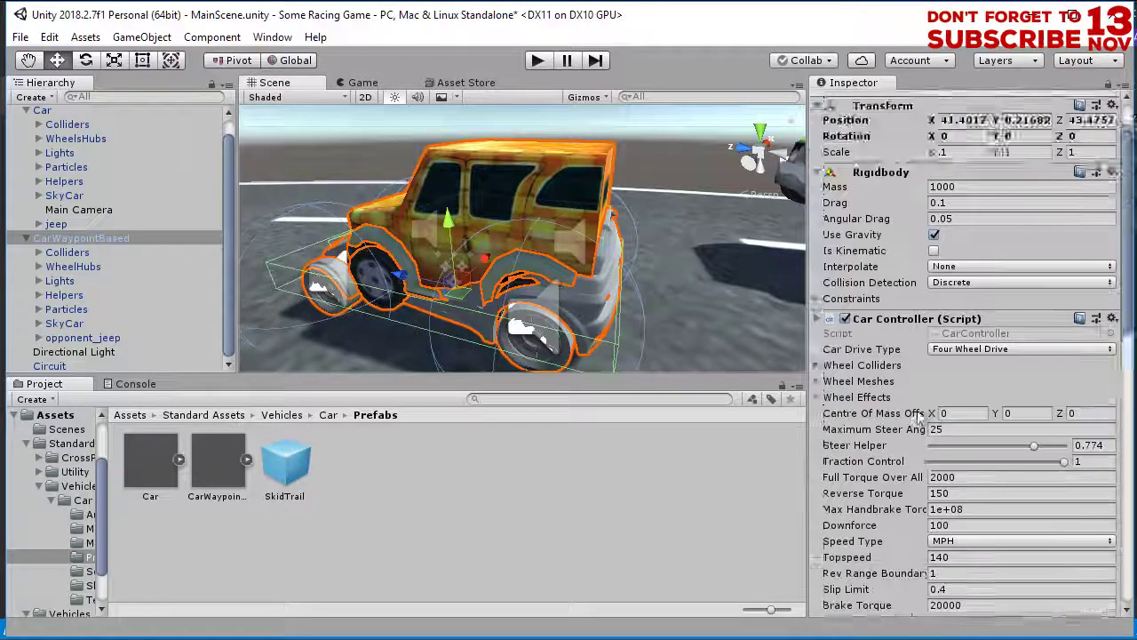
{"action": "scroll", "coordinate": [919, 417], "scroll_direction": "down", "scroll_amount": 10}
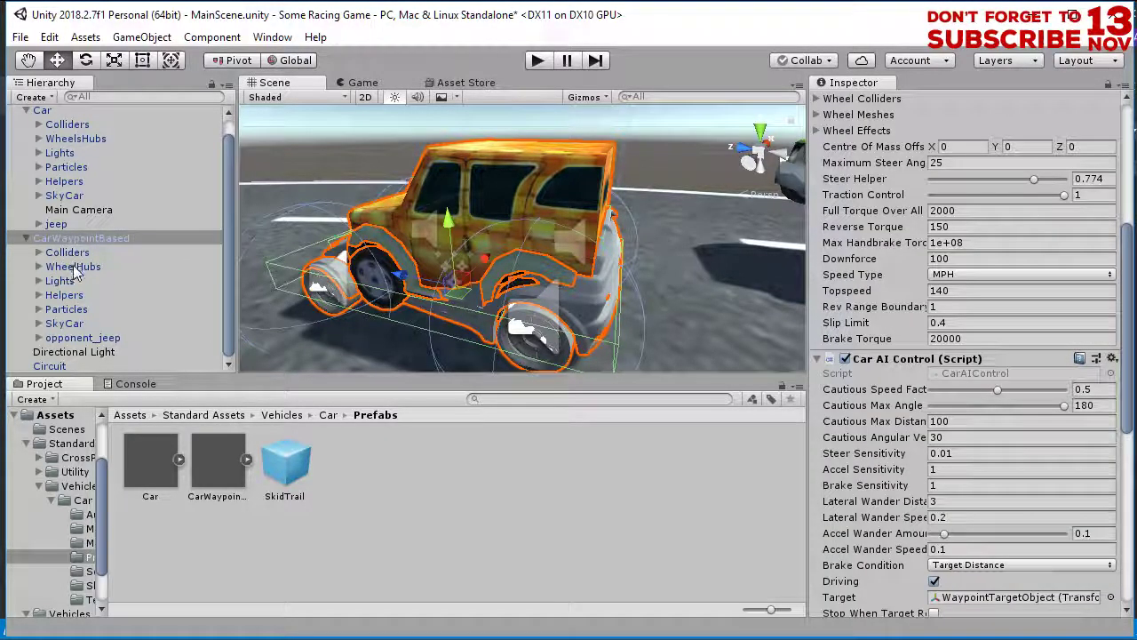
{"action": "left_click", "coordinate": [74, 268]}
{"action": "left_click", "coordinate": [66, 295]}
{"action": "left_click", "coordinate": [71, 323]}
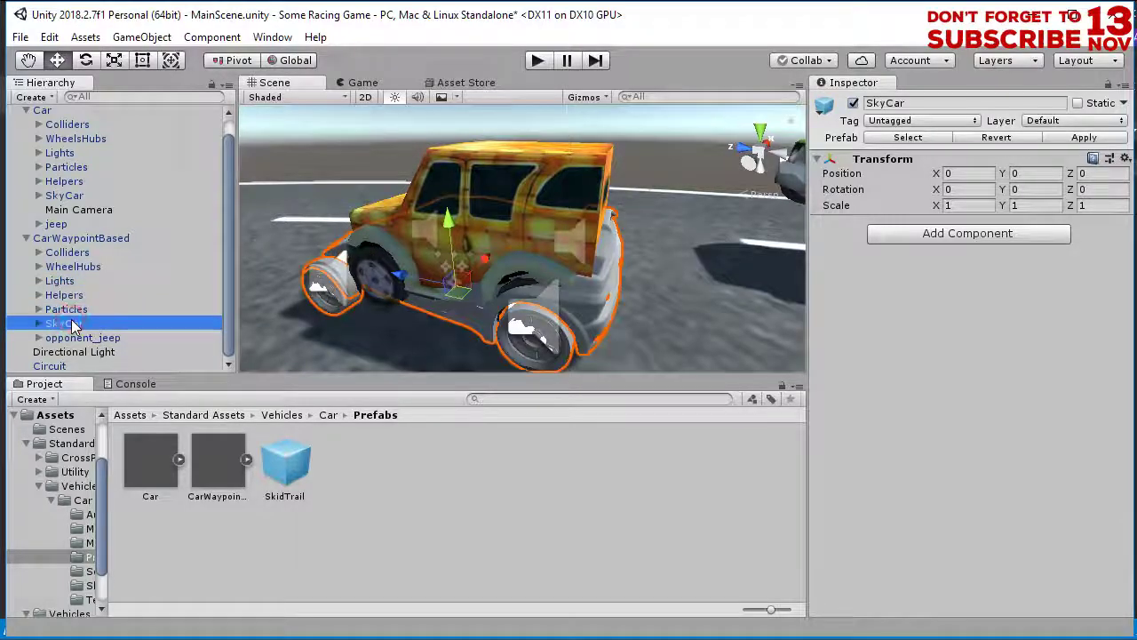
{"action": "key", "text": "Right"}
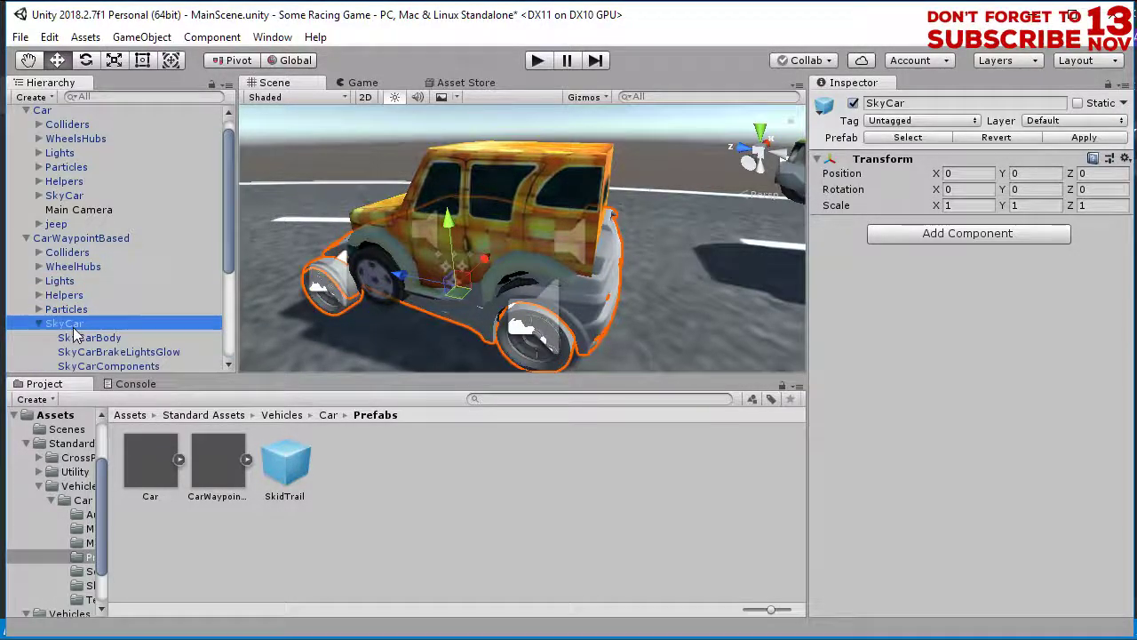
{"action": "left_click", "coordinate": [75, 337]}
{"action": "scroll", "coordinate": [98, 333], "scroll_direction": "down", "scroll_amount": 4}
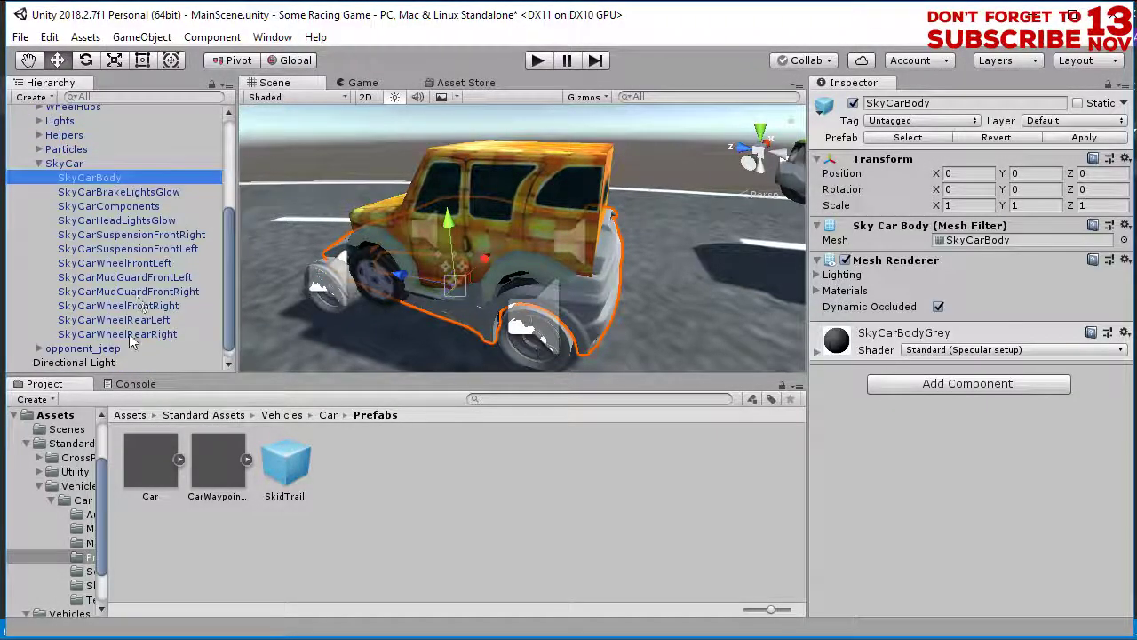
{"action": "left_click", "coordinate": [131, 337], "text": "shift"}
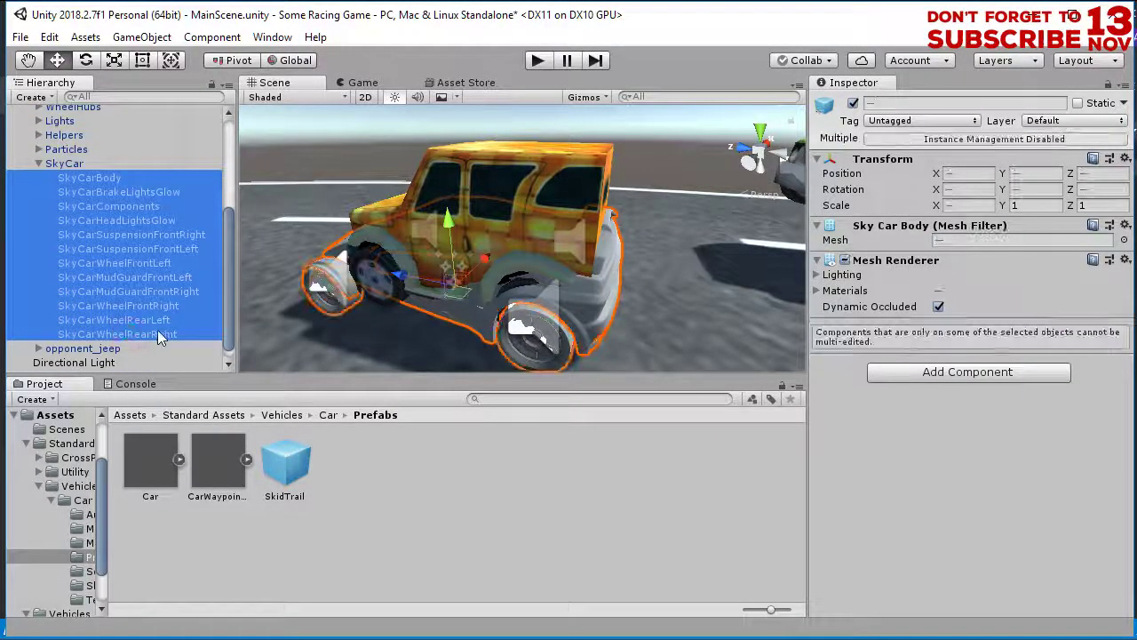
{"action": "left_click", "coordinate": [844, 261]}
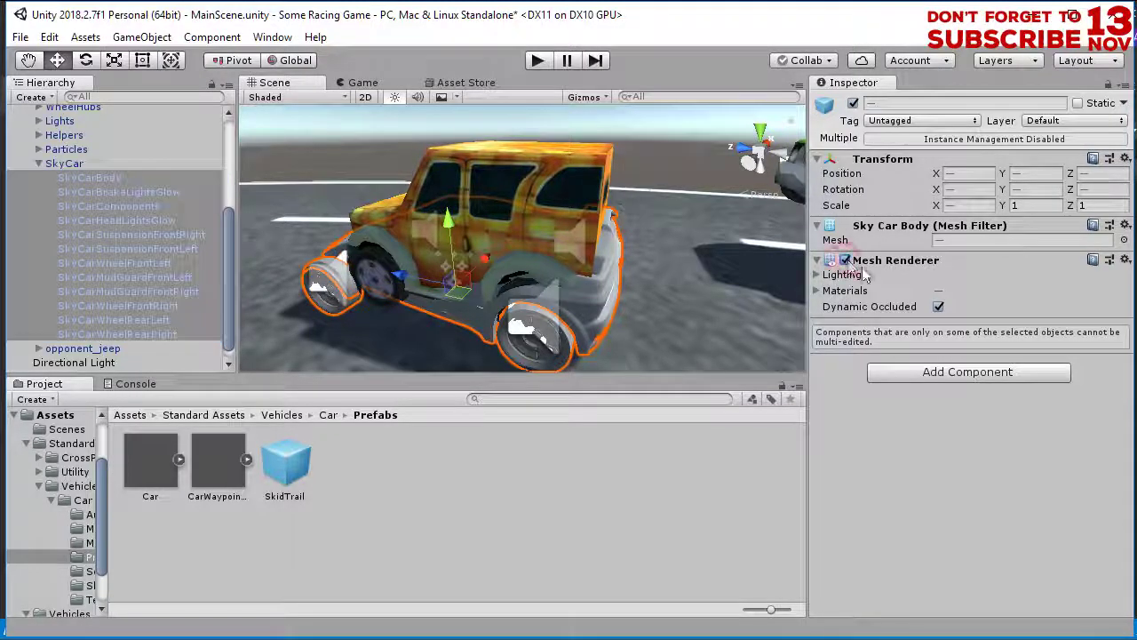
{"action": "left_click", "coordinate": [844, 260]}
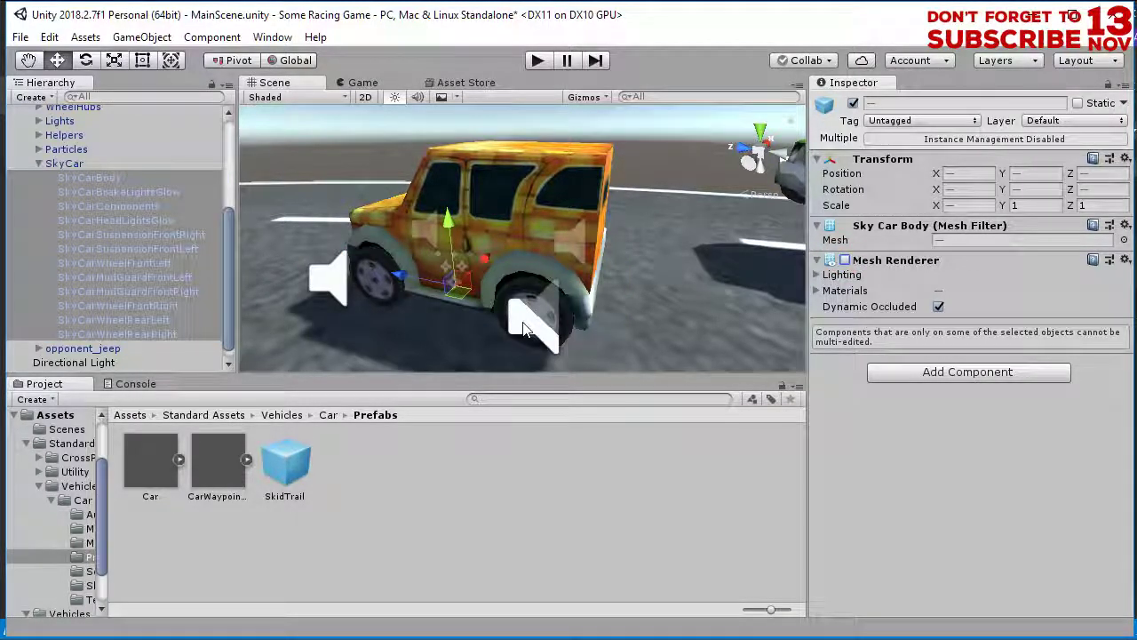
{"action": "key", "text": "ctrl+s"}
Examine the track around the two jeeps from above and clear the selection
{"action": "scroll", "coordinate": [551, 248], "scroll_direction": "down", "scroll_amount": 5}
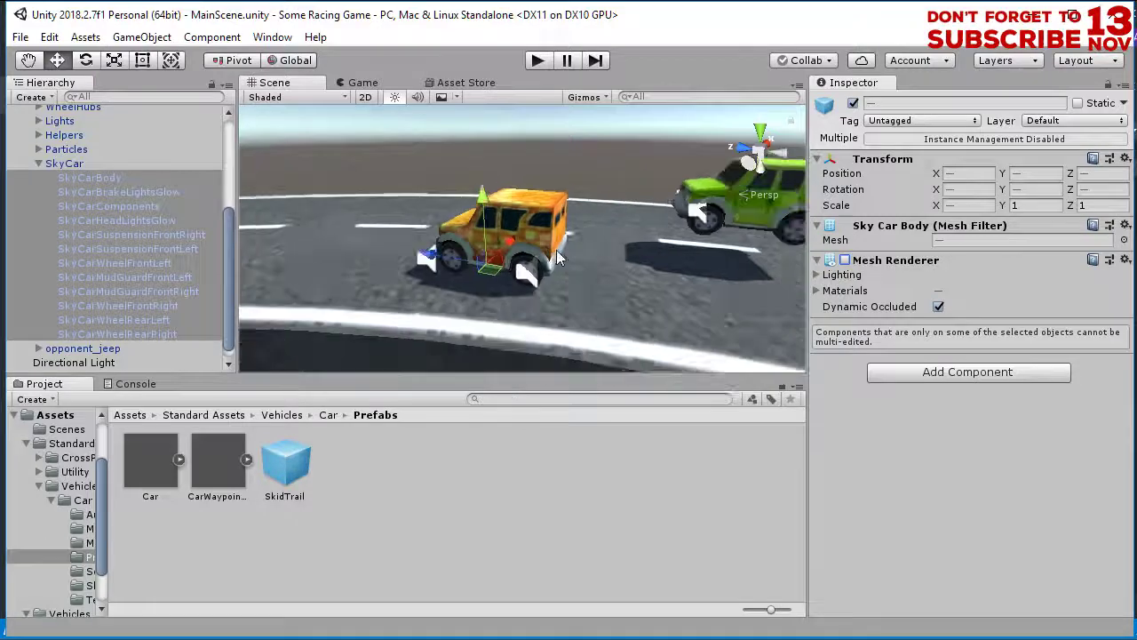
{"action": "scroll", "coordinate": [554, 255], "scroll_direction": "down", "scroll_amount": 1}
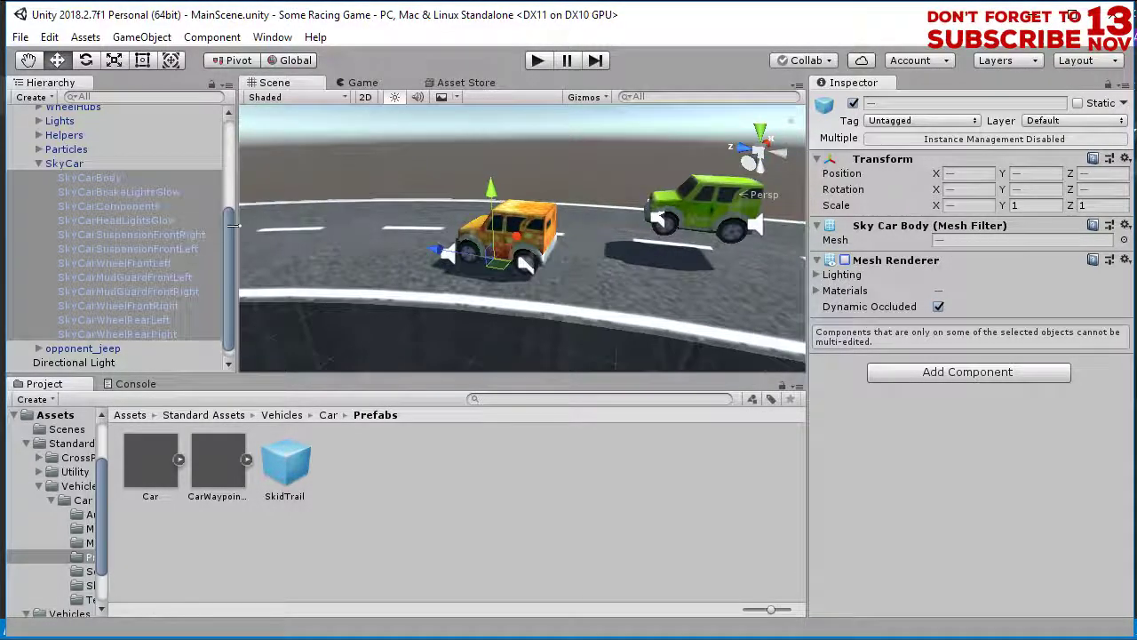
{"action": "left_click_drag", "start_coordinate": [229, 223], "coordinate": [225, 163]}
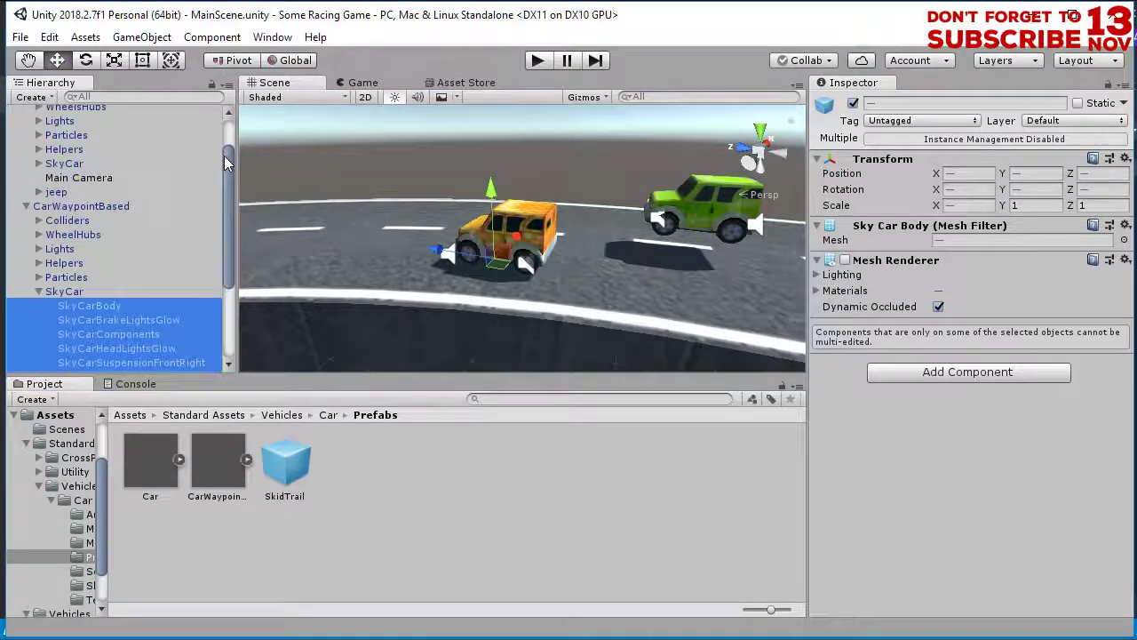
{"action": "scroll", "coordinate": [569, 266], "scroll_direction": "down", "scroll_amount": 5}
{"action": "left_click_drag", "start_coordinate": [586, 284], "coordinate": [536, 241], "text": "alt"}
{"action": "scroll", "coordinate": [474, 326], "scroll_direction": "down", "scroll_amount": 3}
{"action": "scroll", "coordinate": [548, 247], "scroll_direction": "down", "scroll_amount": 2}
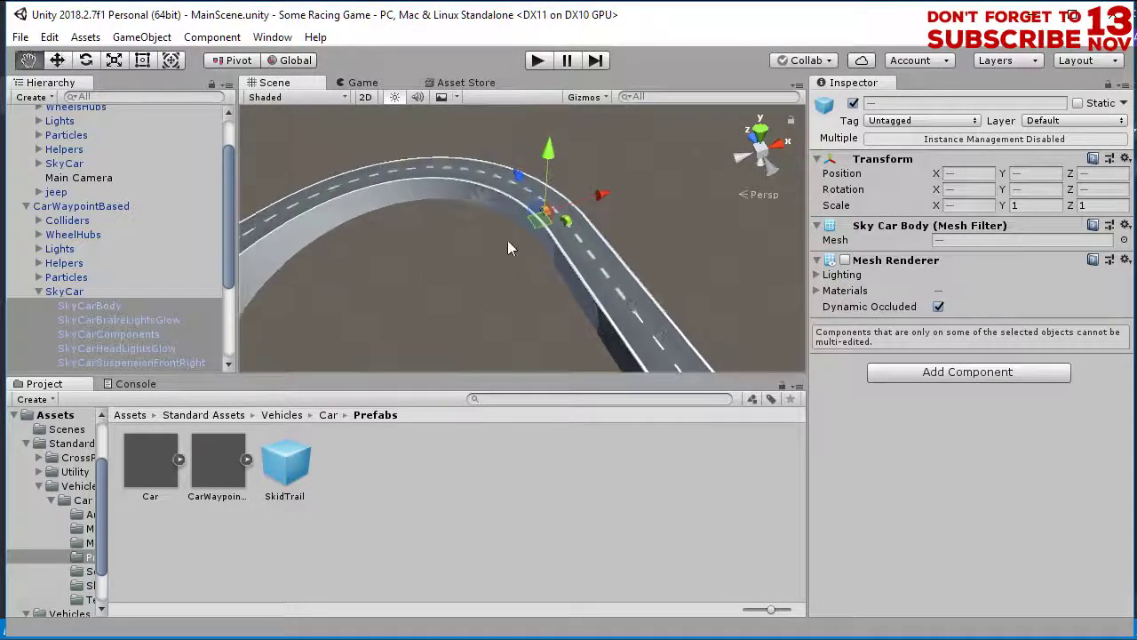
{"action": "middle_click_drag", "start_coordinate": [507, 240], "coordinate": [573, 275]}
{"action": "left_click", "coordinate": [488, 297]}
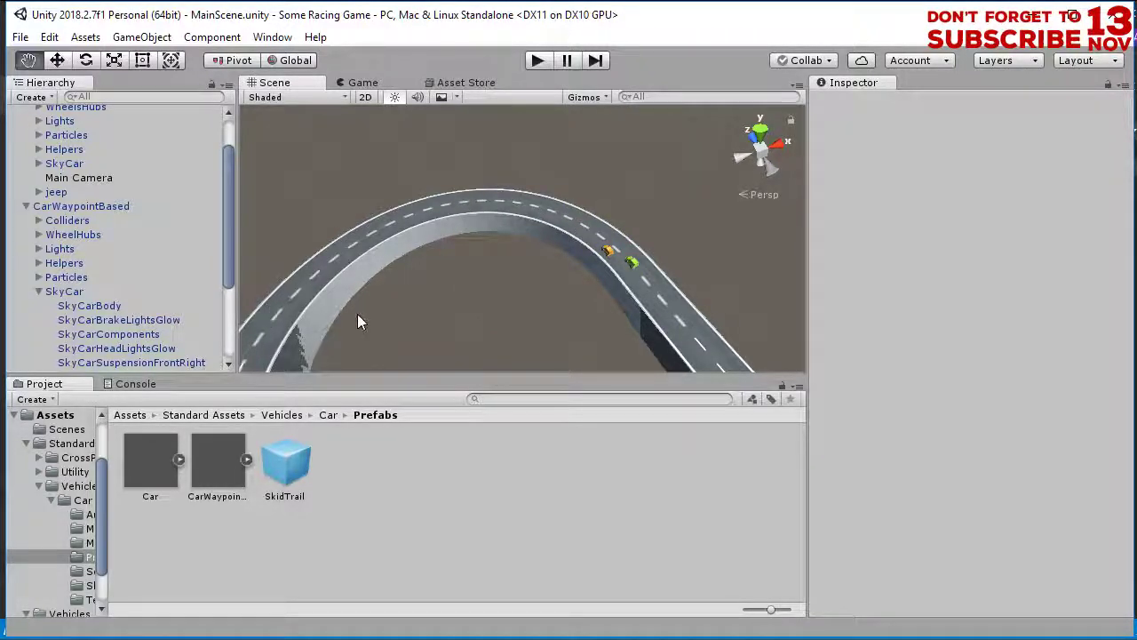
Inspect the curve of the circuit ahead of the two jeeps from several angles and distances
{"action": "middle_click_drag", "start_coordinate": [357, 314], "coordinate": [358, 235]}
{"action": "scroll", "coordinate": [359, 235], "scroll_direction": "down", "scroll_amount": 3}
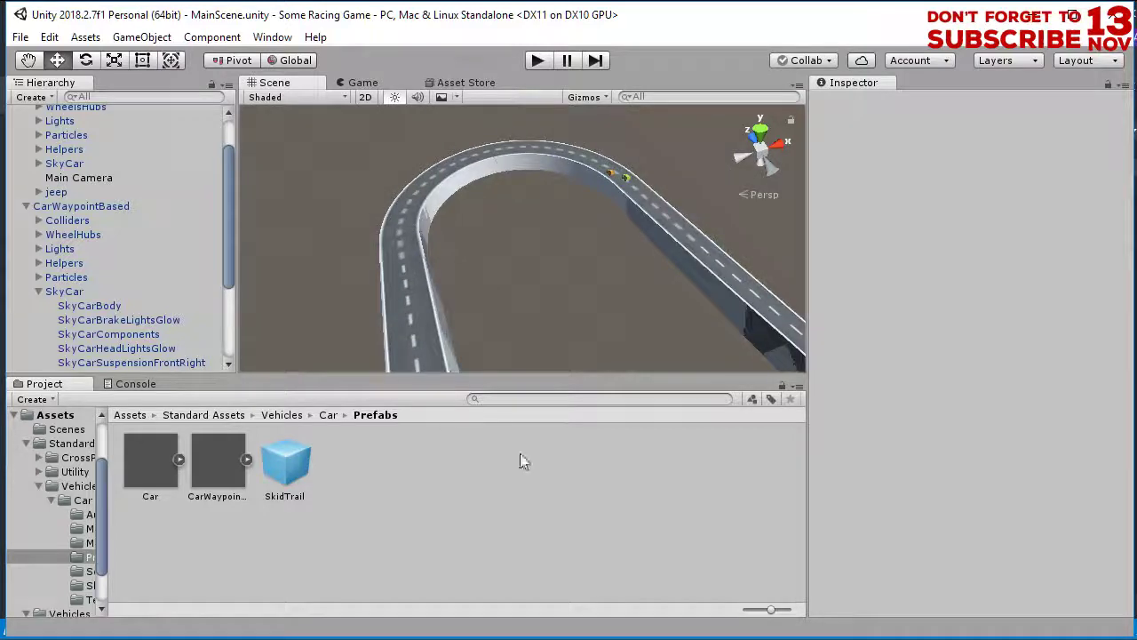
{"action": "middle_click_drag", "start_coordinate": [625, 205], "coordinate": [523, 268]}
{"action": "scroll", "coordinate": [523, 268], "scroll_direction": "up", "scroll_amount": 8}
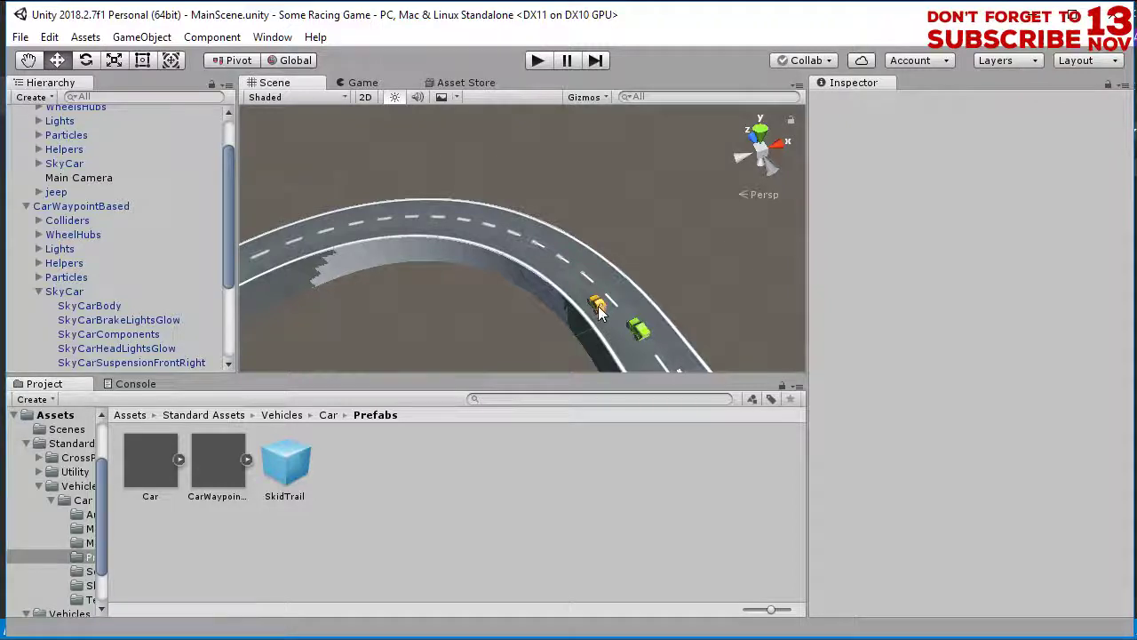
{"action": "scroll", "coordinate": [598, 311], "scroll_direction": "up", "scroll_amount": 2}
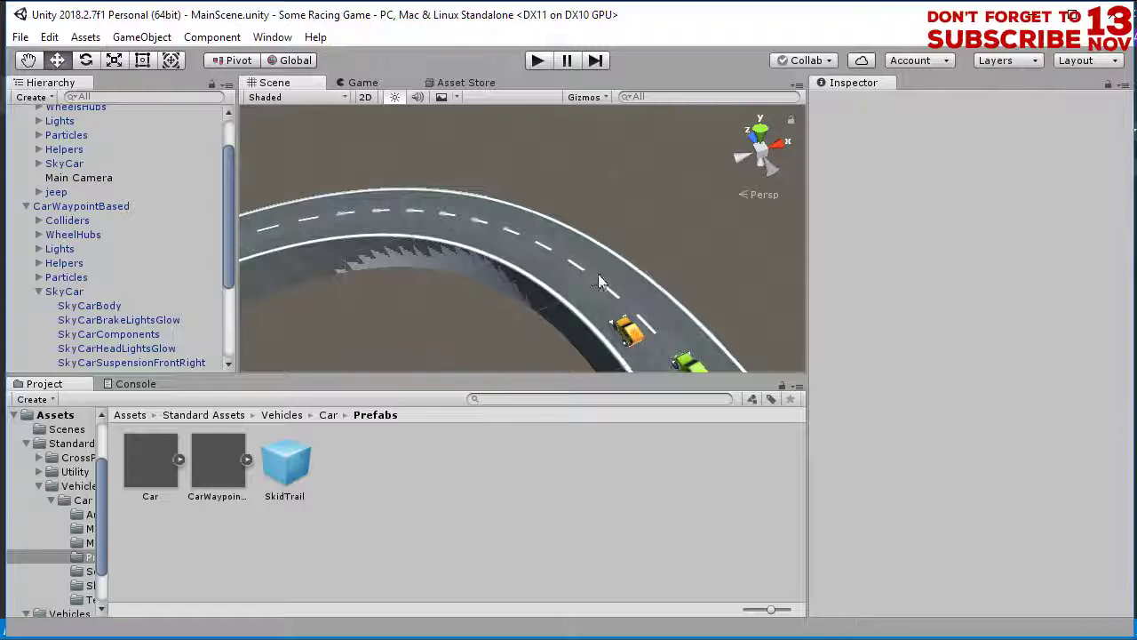
{"action": "scroll", "coordinate": [497, 283], "scroll_direction": "up", "scroll_amount": 1}
{"action": "scroll", "coordinate": [525, 295], "scroll_direction": "down", "scroll_amount": 6}
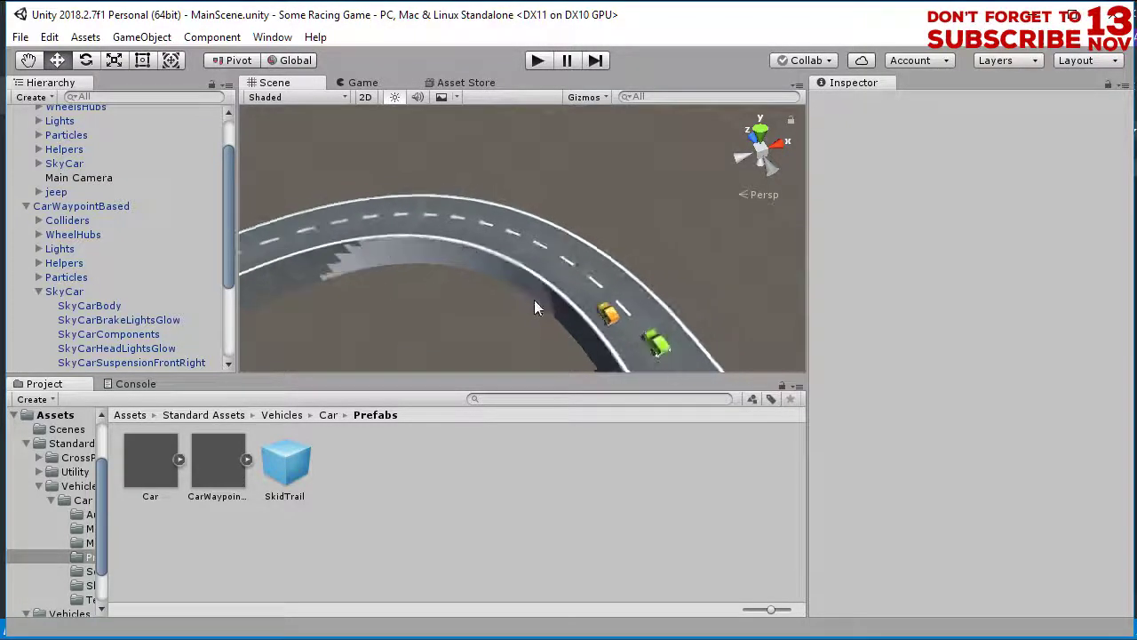
{"action": "left_click_drag", "start_coordinate": [534, 299], "coordinate": [557, 239], "text": "alt"}
{"action": "middle_click_drag", "start_coordinate": [558, 240], "coordinate": [577, 280]}
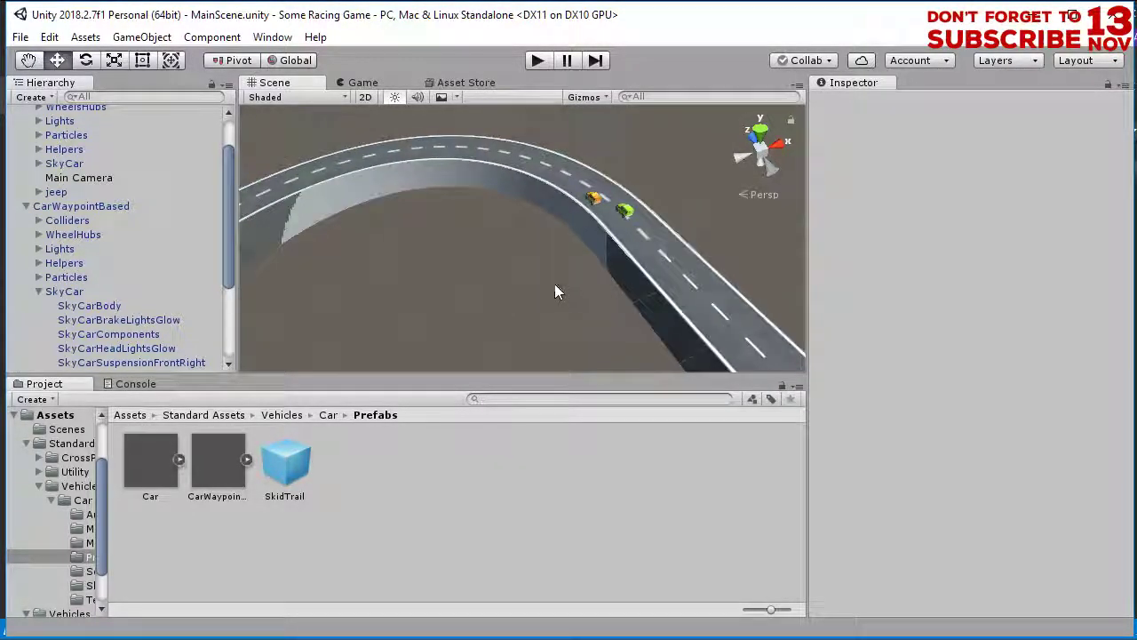
{"action": "left_click_drag", "start_coordinate": [554, 284], "coordinate": [667, 274], "text": "alt"}
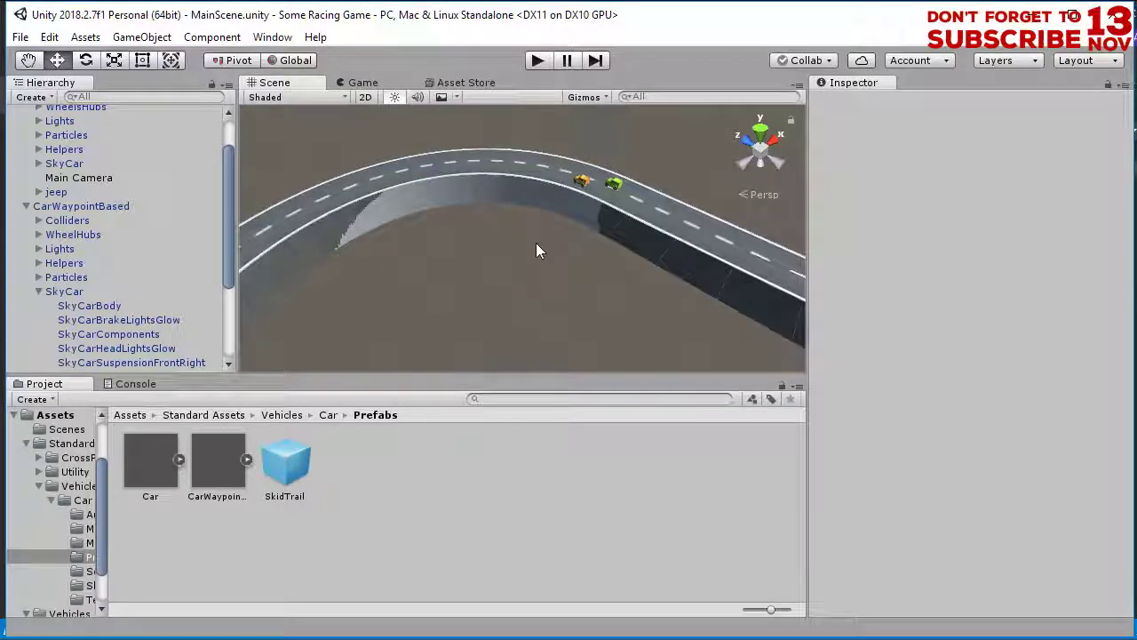
Collapse the Car and CarWaypointBased hierarchies and create an empty root object named WayPoints
{"action": "scroll", "coordinate": [108, 235], "scroll_direction": "up", "scroll_amount": 3}
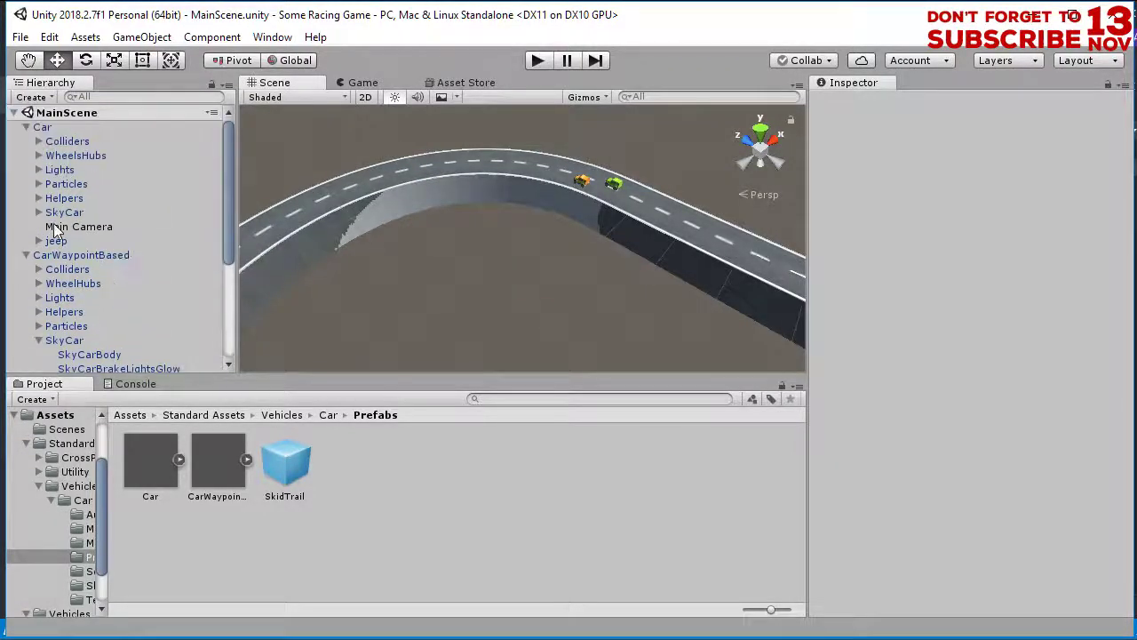
{"action": "left_click", "coordinate": [26, 127]}
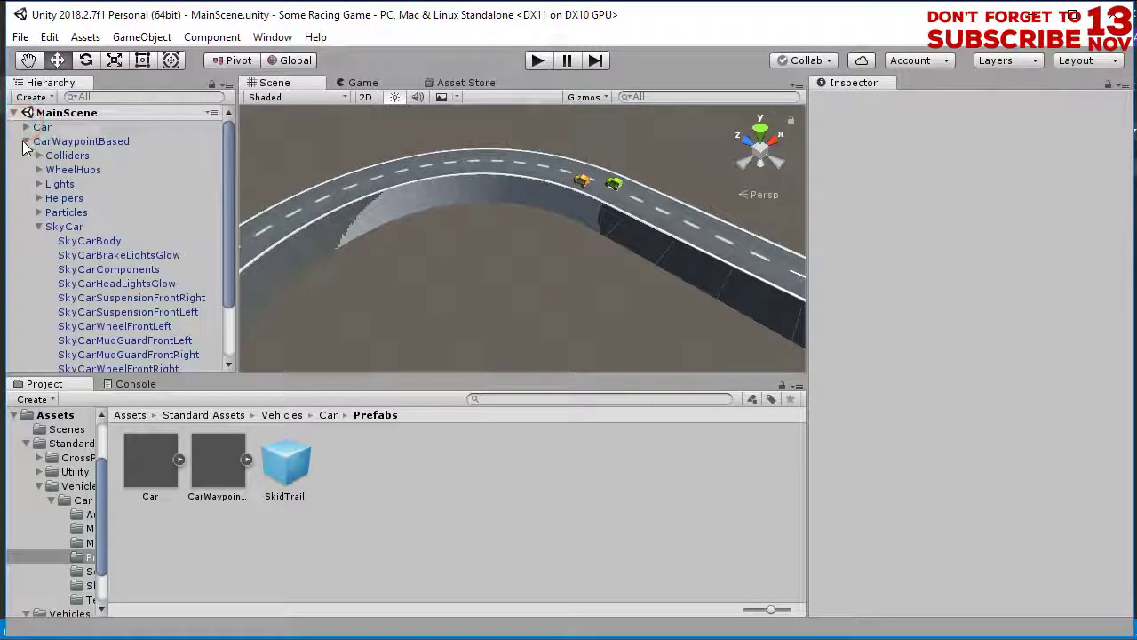
{"action": "left_click", "coordinate": [25, 141]}
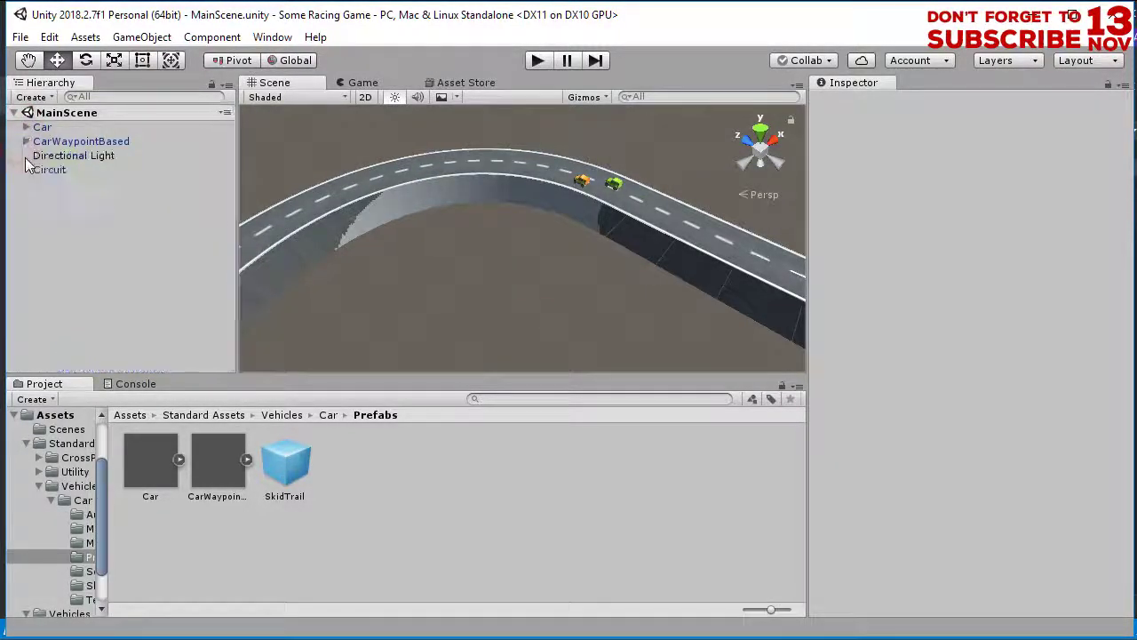
{"action": "right_click", "coordinate": [84, 216]}
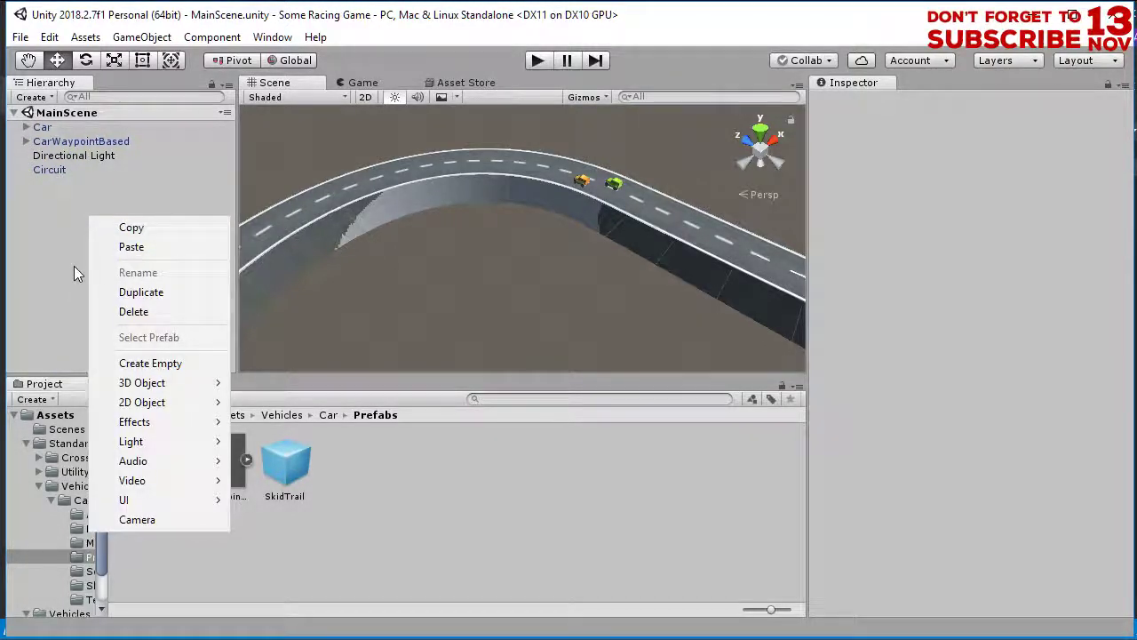
{"action": "left_click", "coordinate": [149, 366]}
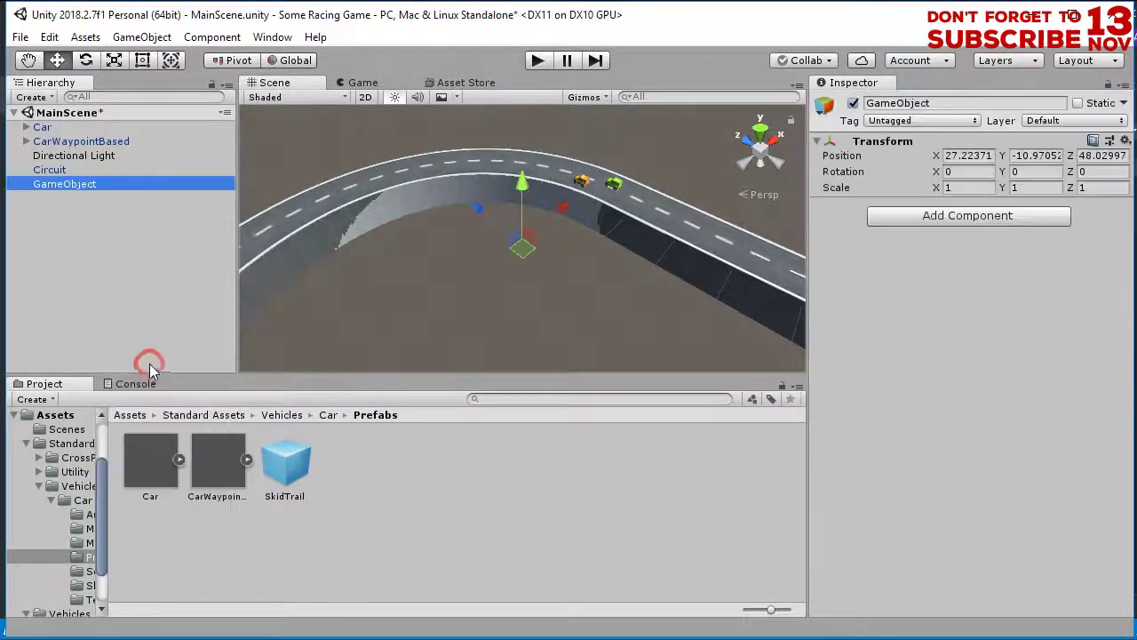
{"action": "left_click", "coordinate": [84, 183]}
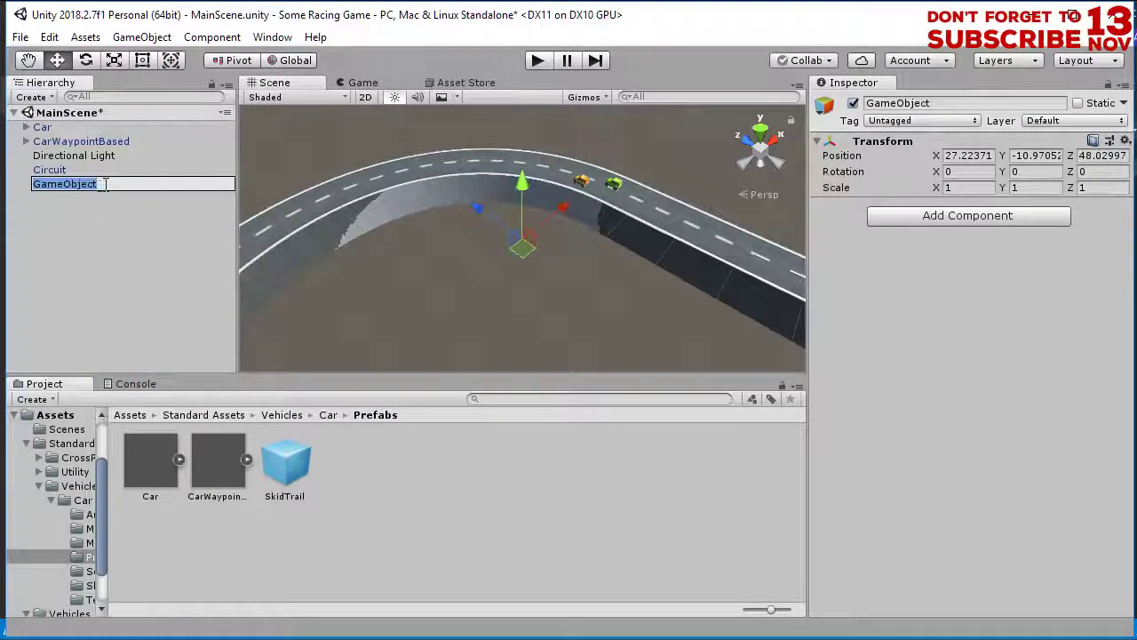
{"action": "type", "text": "WayP"}
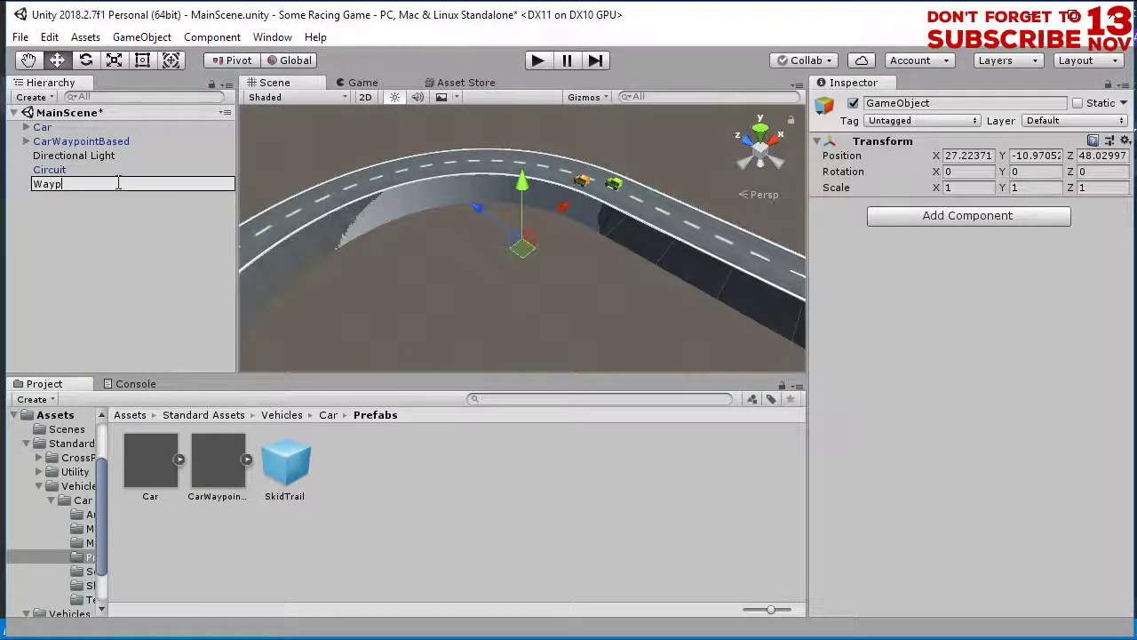
{"action": "type", "text": "oi"}
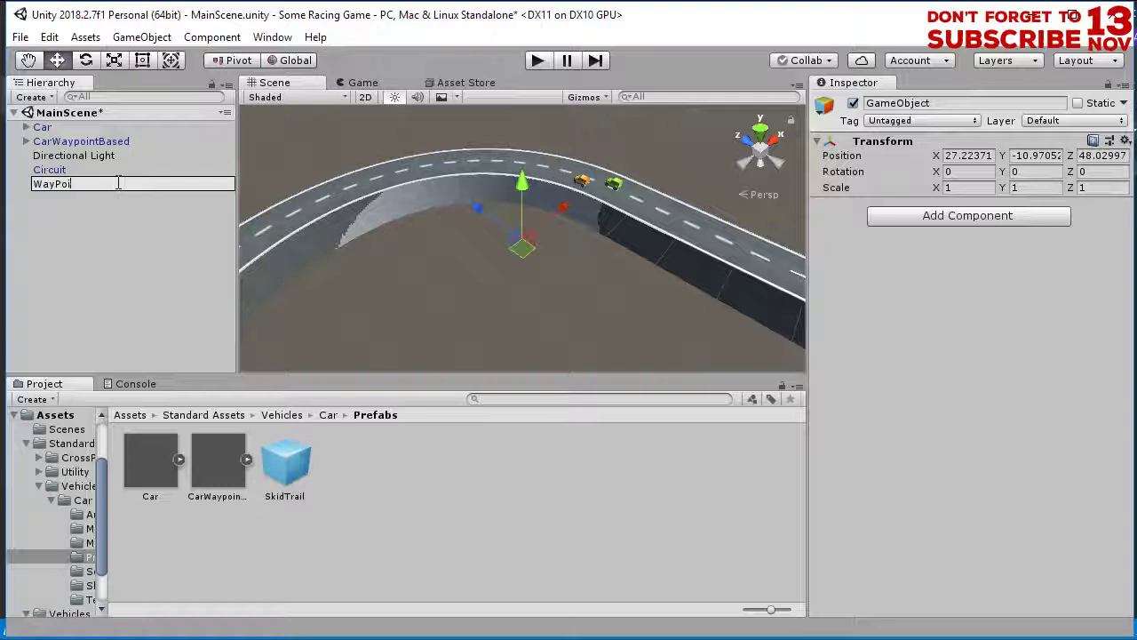
{"action": "type", "text": "nts"}
{"action": "key", "text": "Return"}
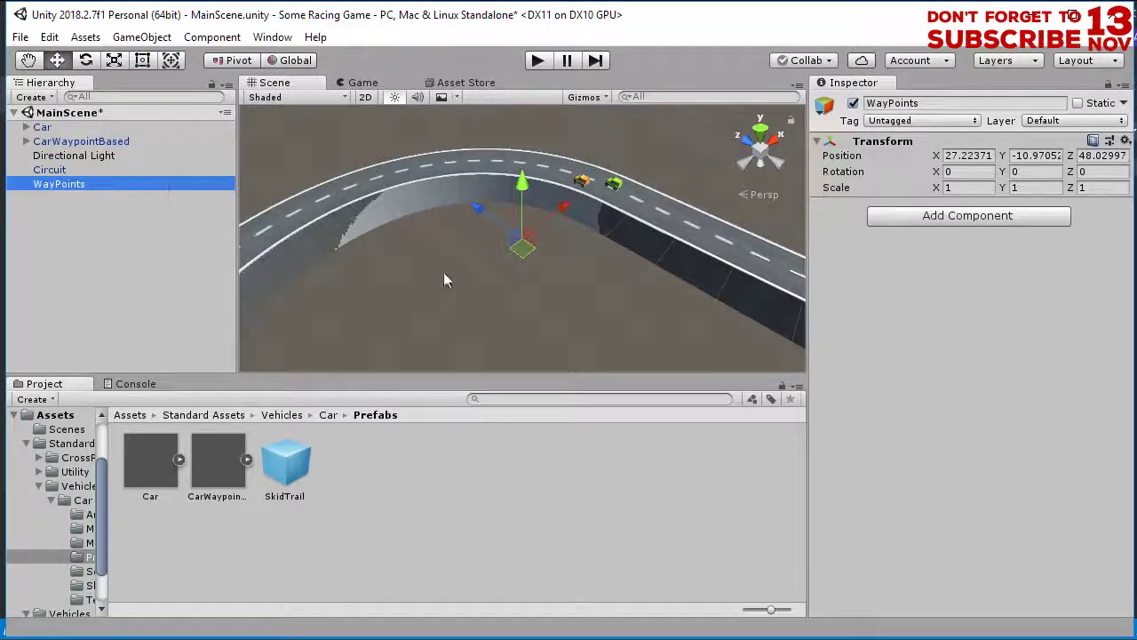
Set the WayPoints object's position to 0 on X, Y and Z
{"action": "left_click", "coordinate": [987, 156]}
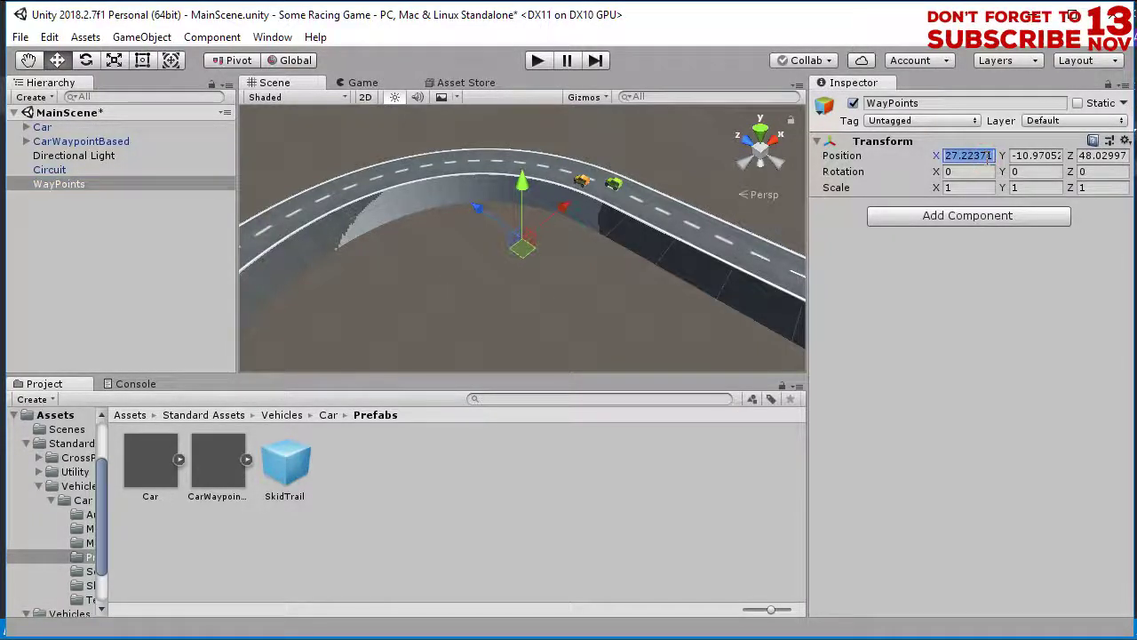
{"action": "type", "text": "0"}
{"action": "key", "text": "Tab"}
{"action": "type", "text": "0"}
{"action": "key", "text": "Tab"}
{"action": "type", "text": "0"}
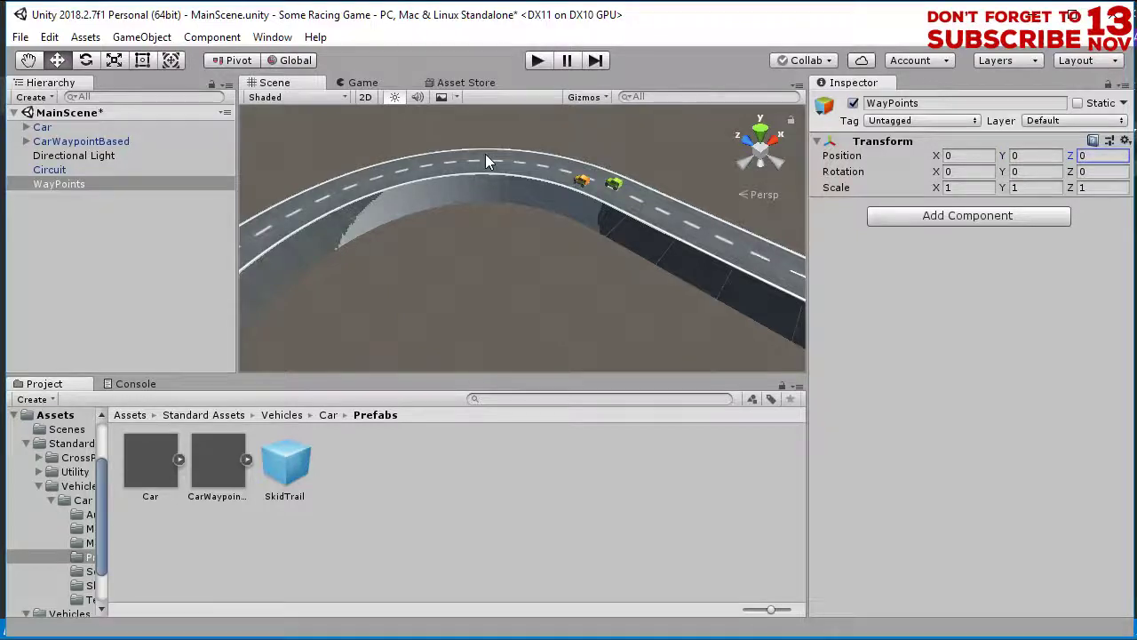
Create an empty child object named point under WayPoints and save the scene
{"action": "scroll", "coordinate": [461, 287], "scroll_direction": "down", "scroll_amount": 8}
{"action": "middle_click_drag", "start_coordinate": [542, 325], "coordinate": [494, 274]}
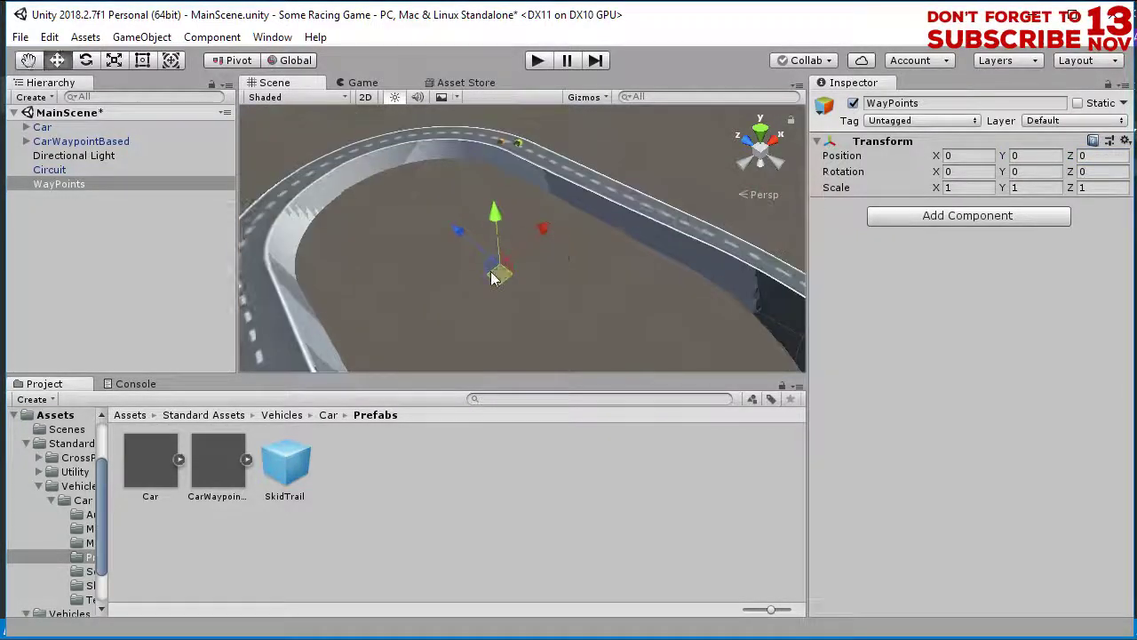
{"action": "left_click", "coordinate": [77, 185]}
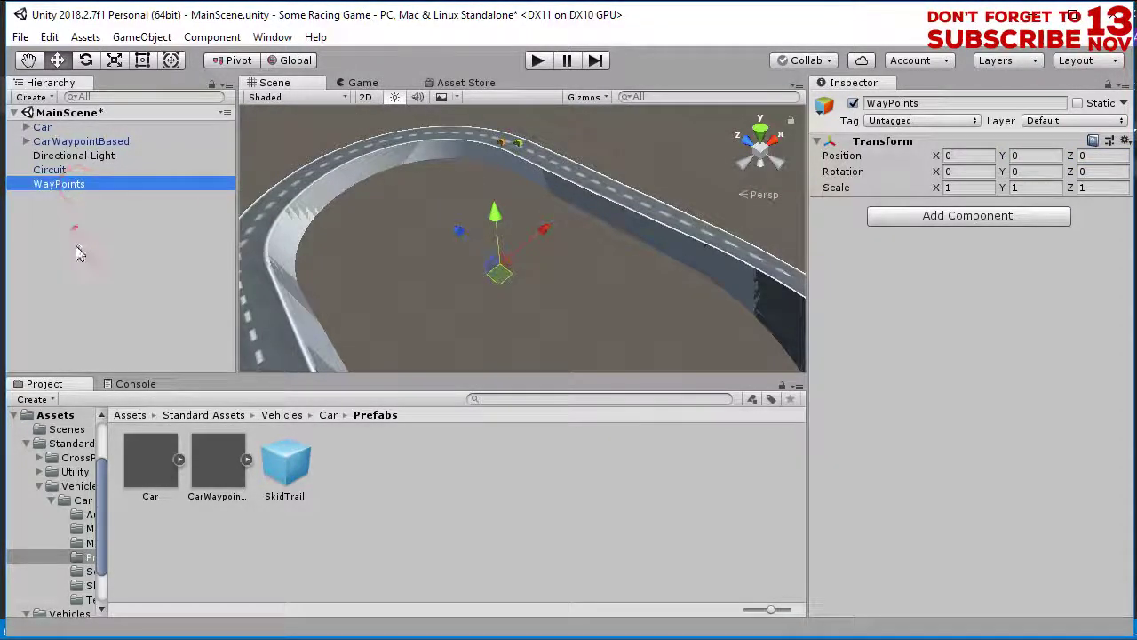
{"action": "left_click", "coordinate": [73, 201]}
{"action": "left_click", "coordinate": [63, 188]}
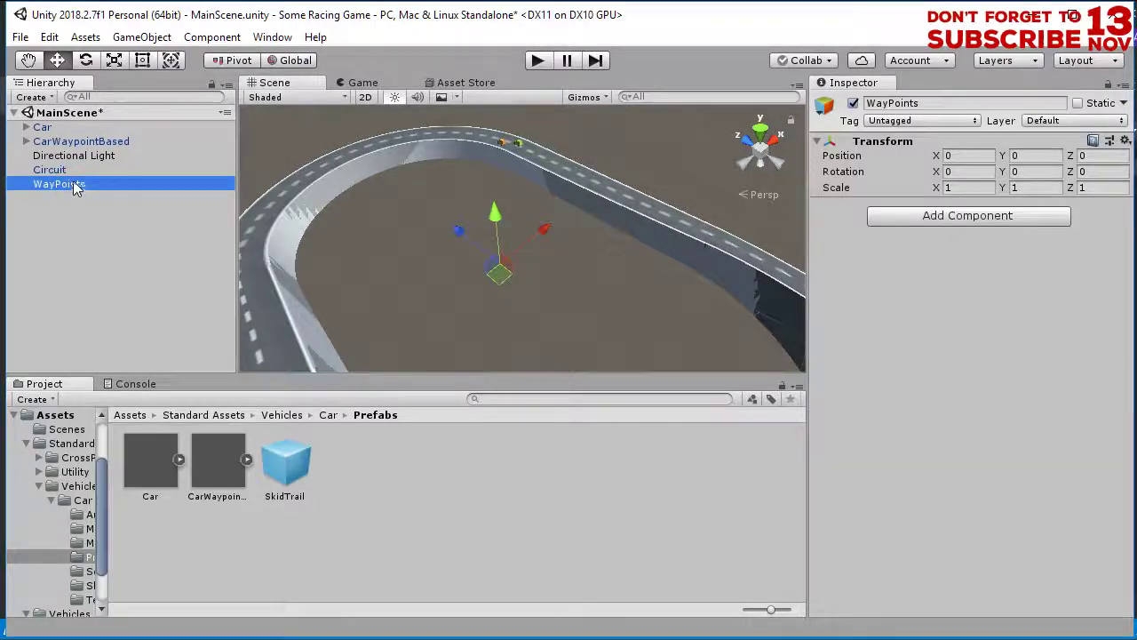
{"action": "right_click", "coordinate": [75, 185]}
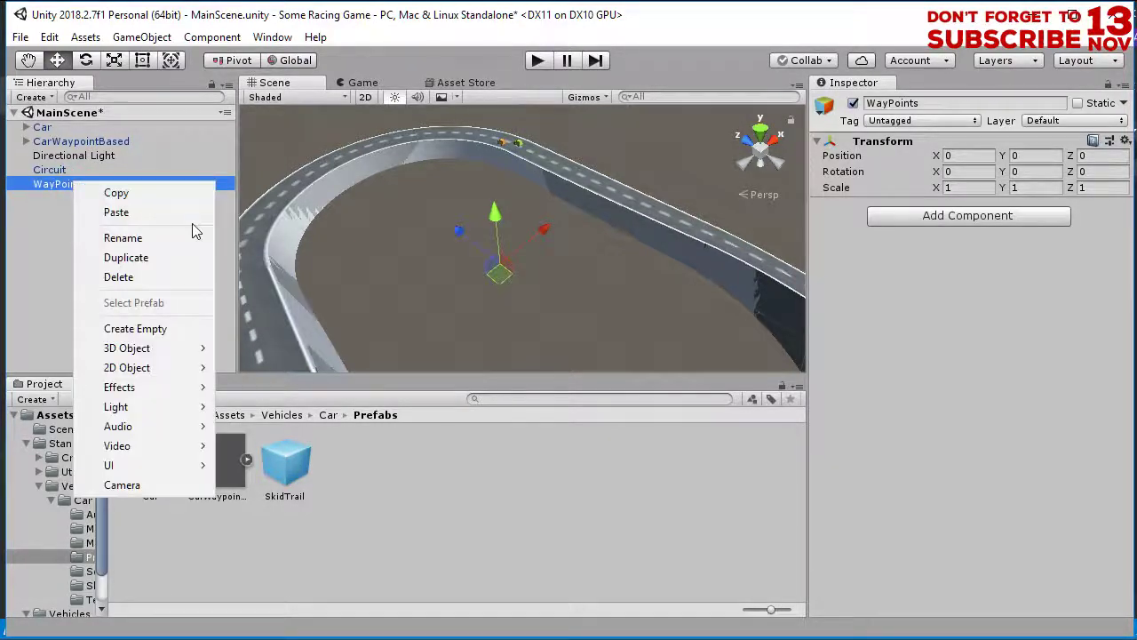
{"action": "left_click", "coordinate": [168, 330]}
{"action": "left_click", "coordinate": [106, 198]}
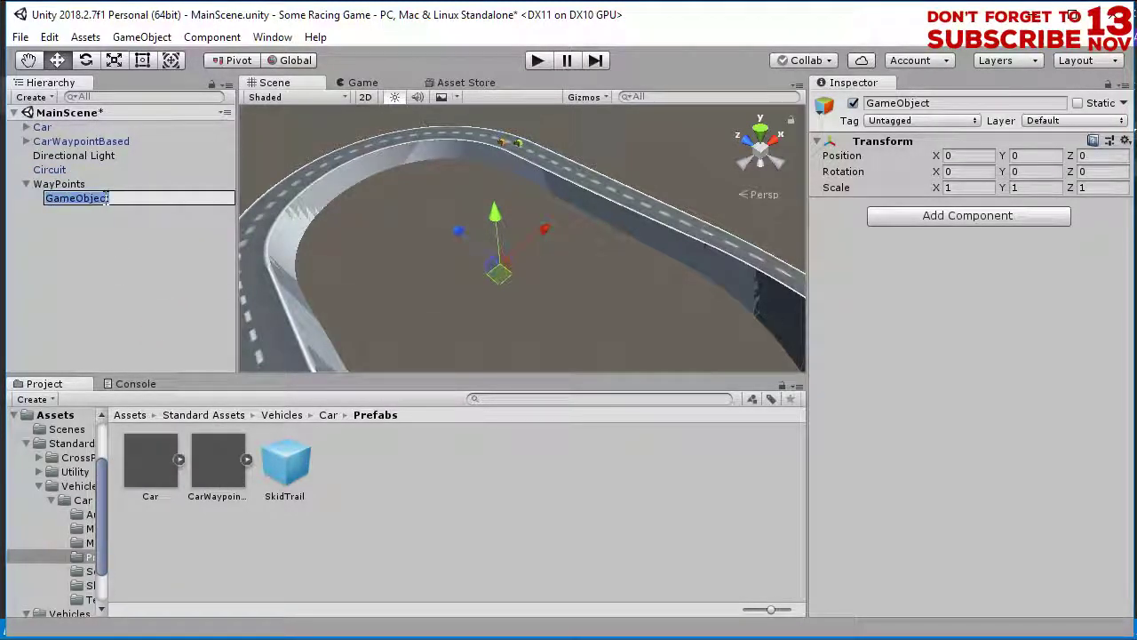
{"action": "type", "text": "pont"}
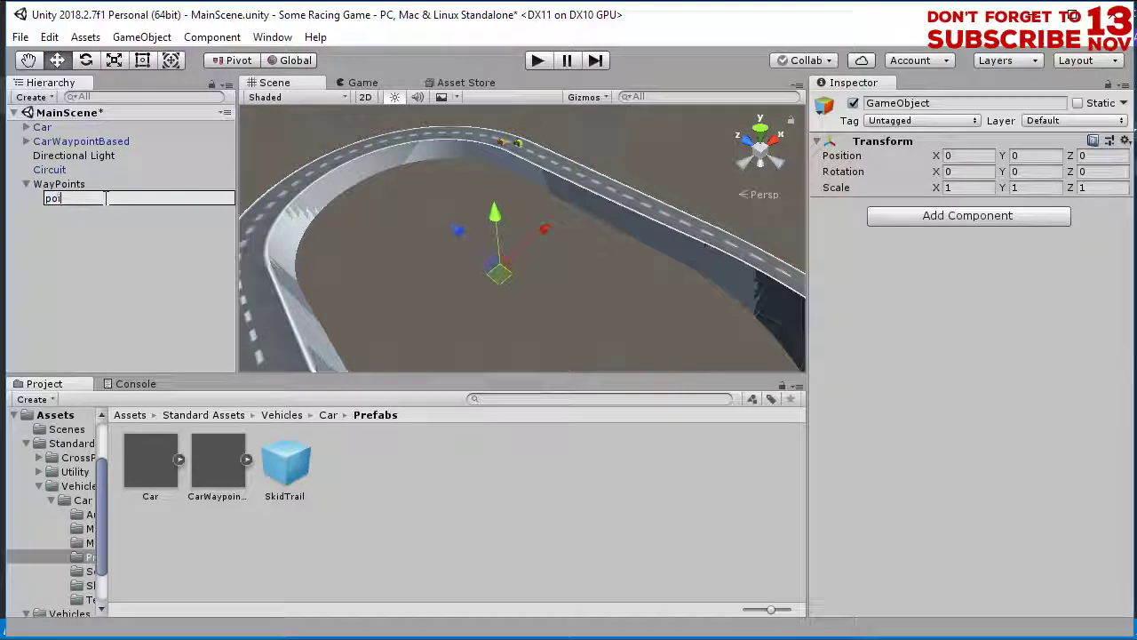
{"action": "type", "text": "nt"}
{"action": "key", "text": "Return"}
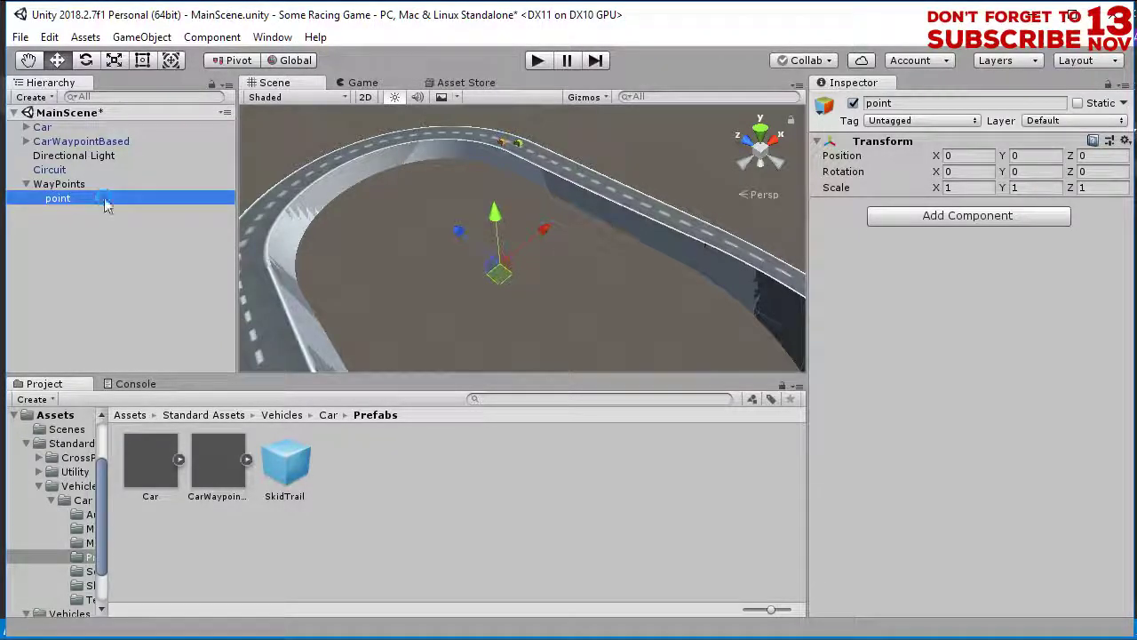
{"action": "key", "text": "ctrl+s"}
Move the point object horizontally onto the road ahead of the orange jeep, at about X 40.5 and Z 55.9
{"action": "left_click_drag", "start_coordinate": [480, 271], "coordinate": [384, 462], "text": "alt"}
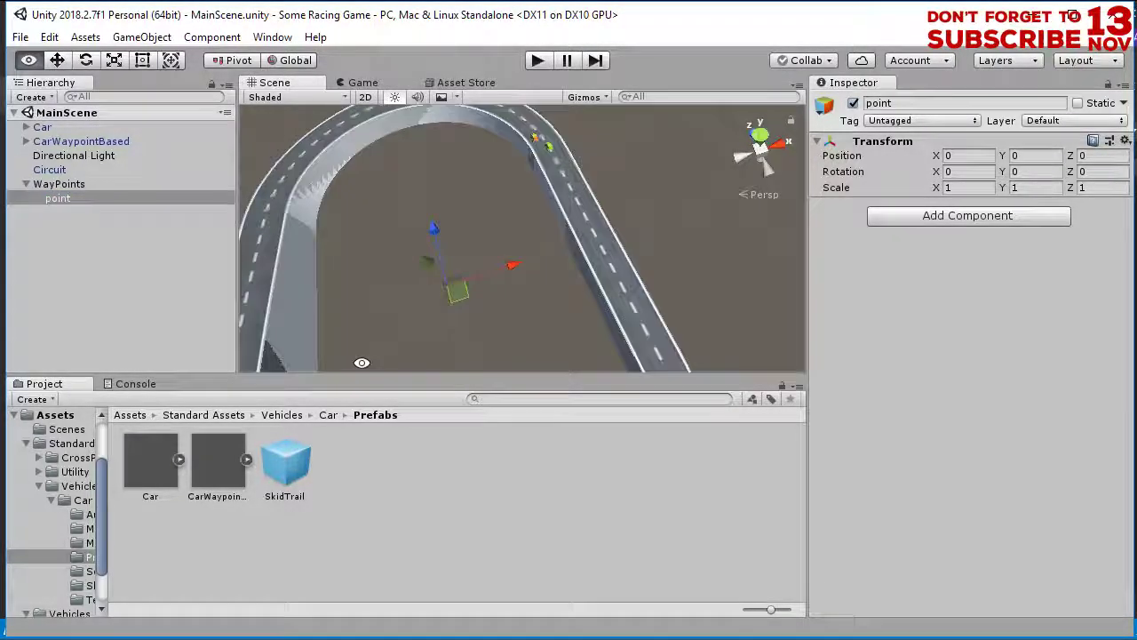
{"action": "middle_click_drag", "start_coordinate": [394, 258], "coordinate": [410, 296]}
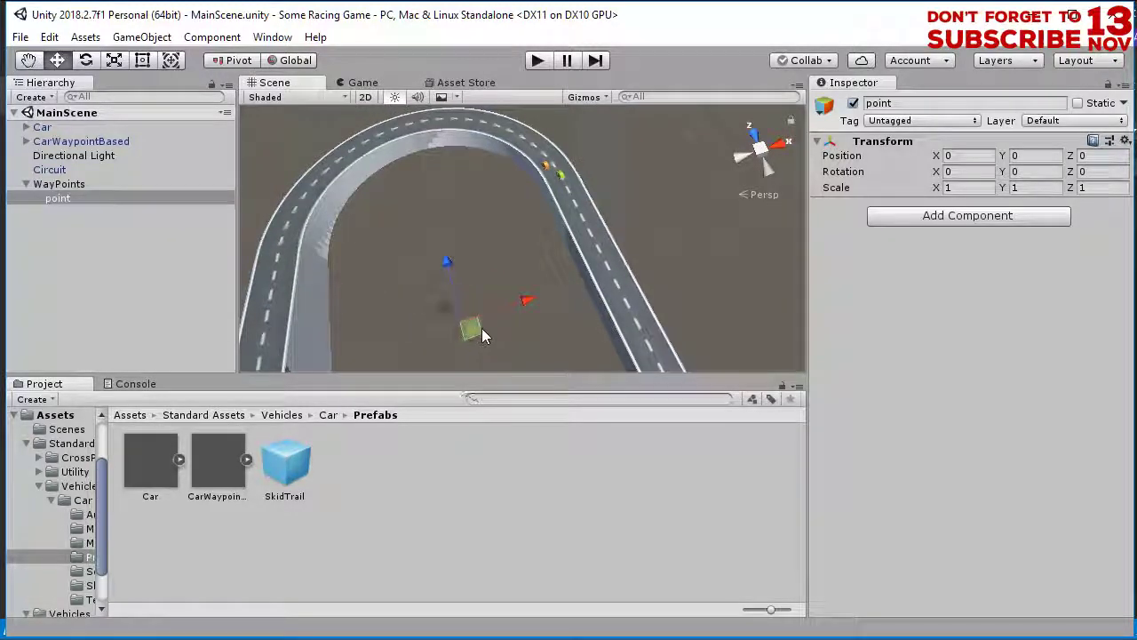
{"action": "left_click_drag", "start_coordinate": [480, 330], "coordinate": [452, 194]}
Raise the point object slightly above the road surface to a Y position of 0.54 and save the scene
{"action": "scroll", "coordinate": [452, 195], "scroll_direction": "up", "scroll_amount": 5}
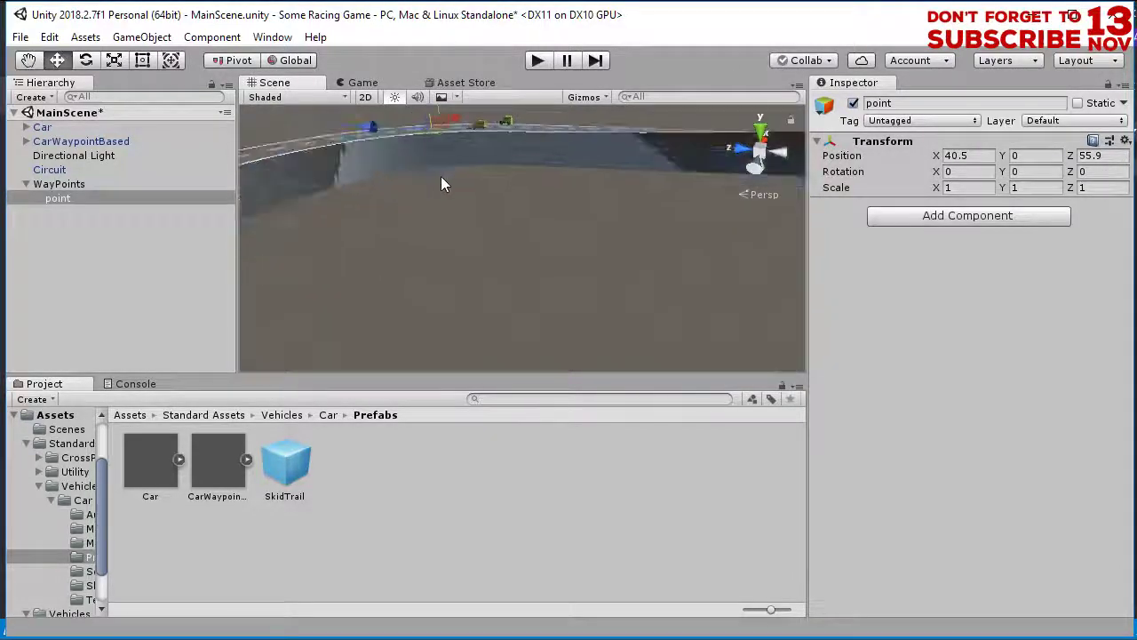
{"action": "key", "text": "f"}
{"action": "scroll", "coordinate": [539, 254], "scroll_direction": "up", "scroll_amount": 4}
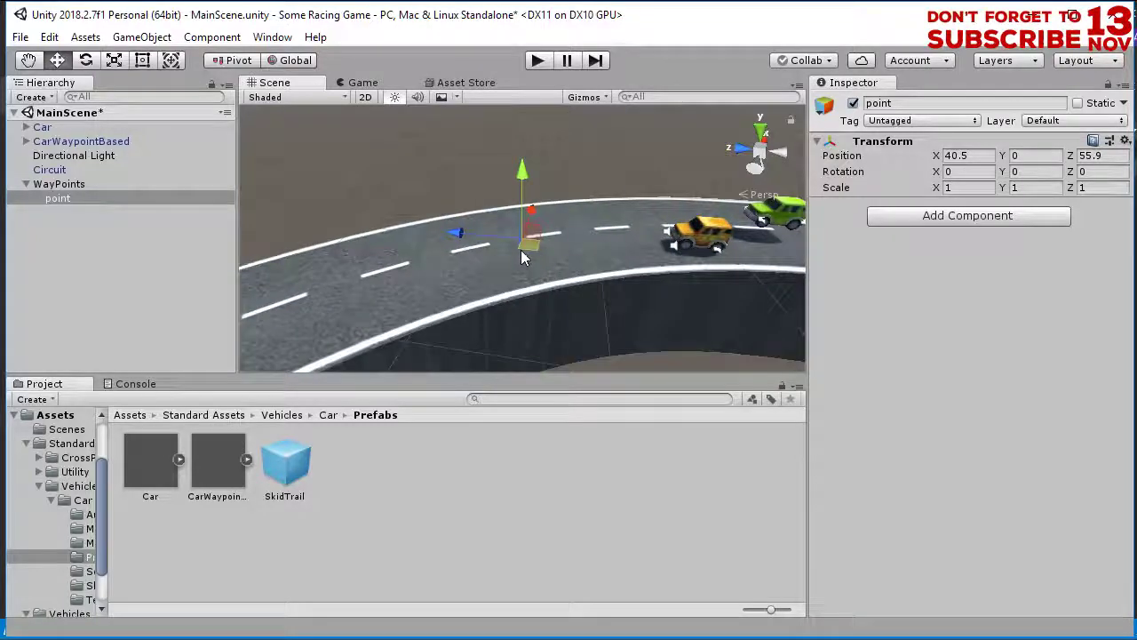
{"action": "left_click_drag", "start_coordinate": [521, 250], "coordinate": [659, 239], "text": "alt"}
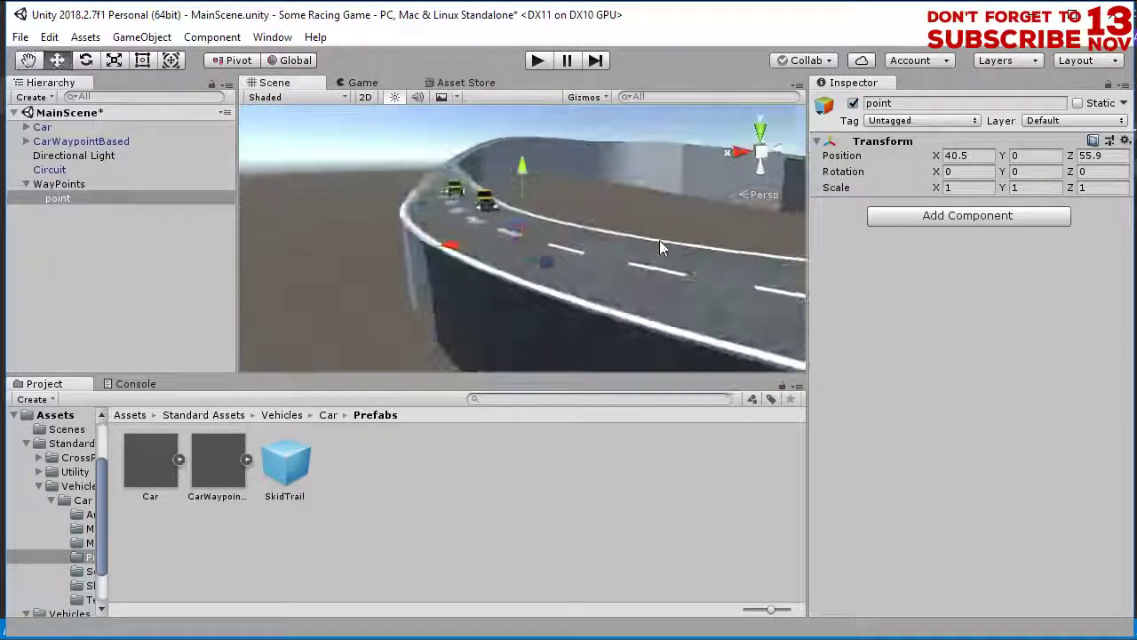
{"action": "scroll", "coordinate": [659, 240], "scroll_direction": "up", "scroll_amount": 3}
{"action": "left_click_drag", "start_coordinate": [521, 207], "coordinate": [521, 188]}
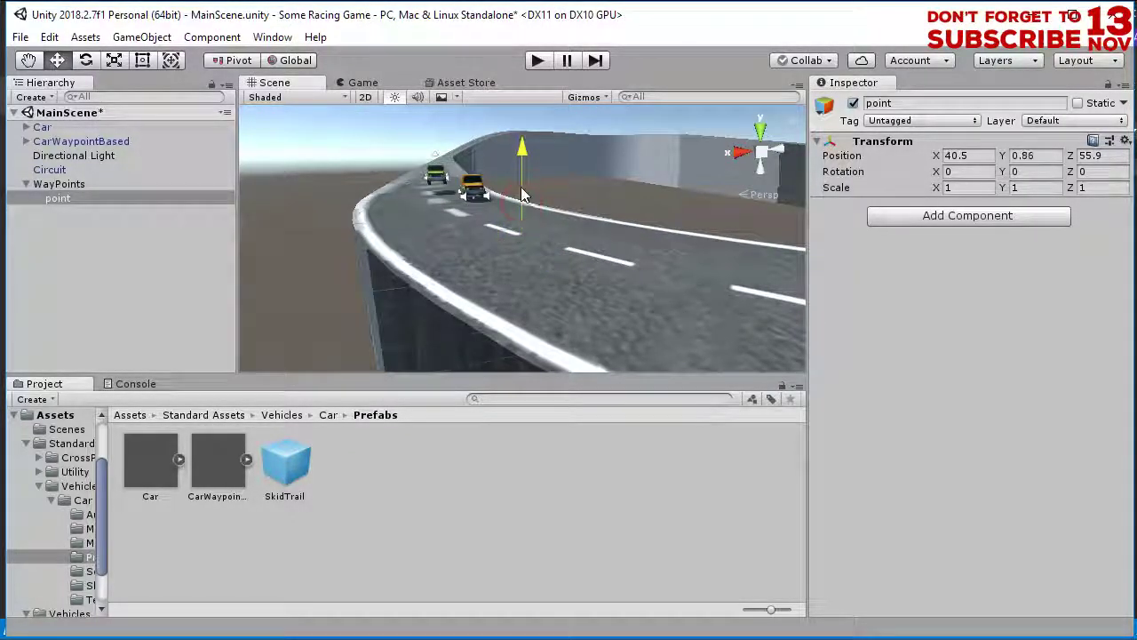
{"action": "left_click_drag", "start_coordinate": [591, 262], "coordinate": [382, 221], "text": "alt"}
{"action": "left_click_drag", "start_coordinate": [520, 166], "coordinate": [524, 179]}
{"action": "left_click_drag", "start_coordinate": [577, 246], "coordinate": [325, 232], "text": "alt"}
{"action": "left_click_drag", "start_coordinate": [520, 212], "coordinate": [514, 188]}
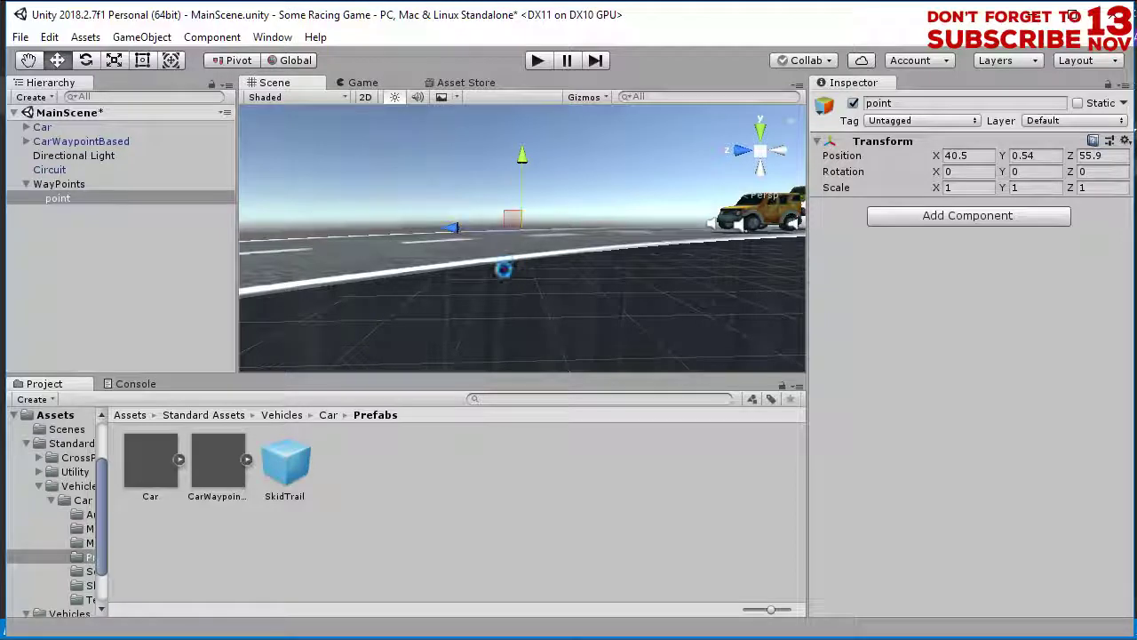
{"action": "key", "text": "ctrl+s"}
Duplicate the point object and place the copy farther along the curve at about X 19 and Z 77
{"action": "left_click_drag", "start_coordinate": [503, 266], "coordinate": [622, 292], "text": "alt"}
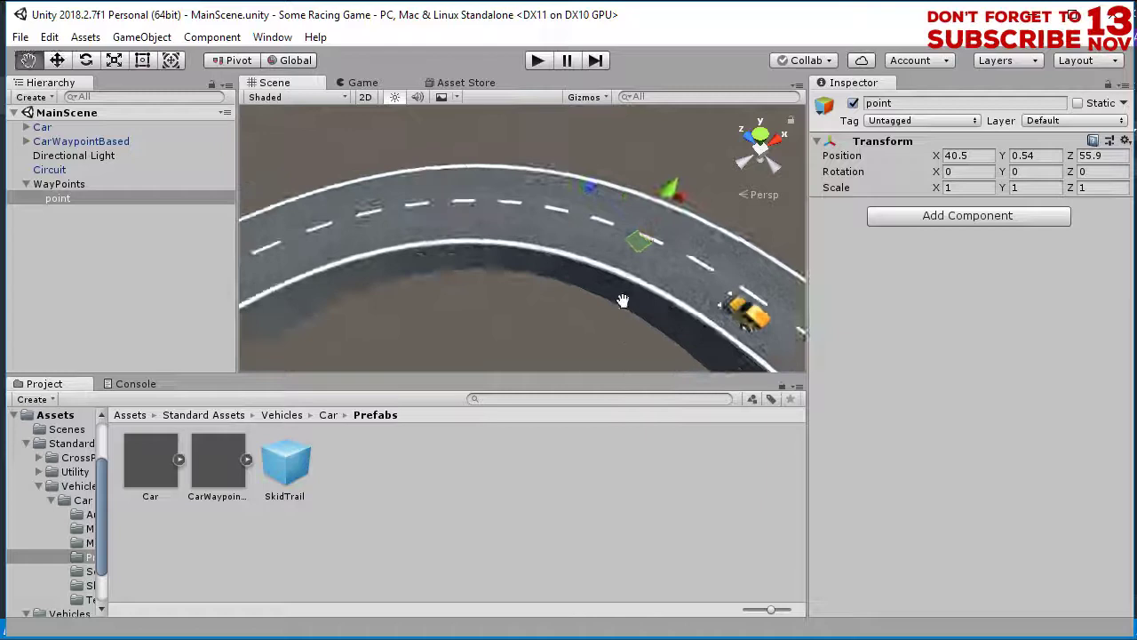
{"action": "left_click", "coordinate": [68, 197]}
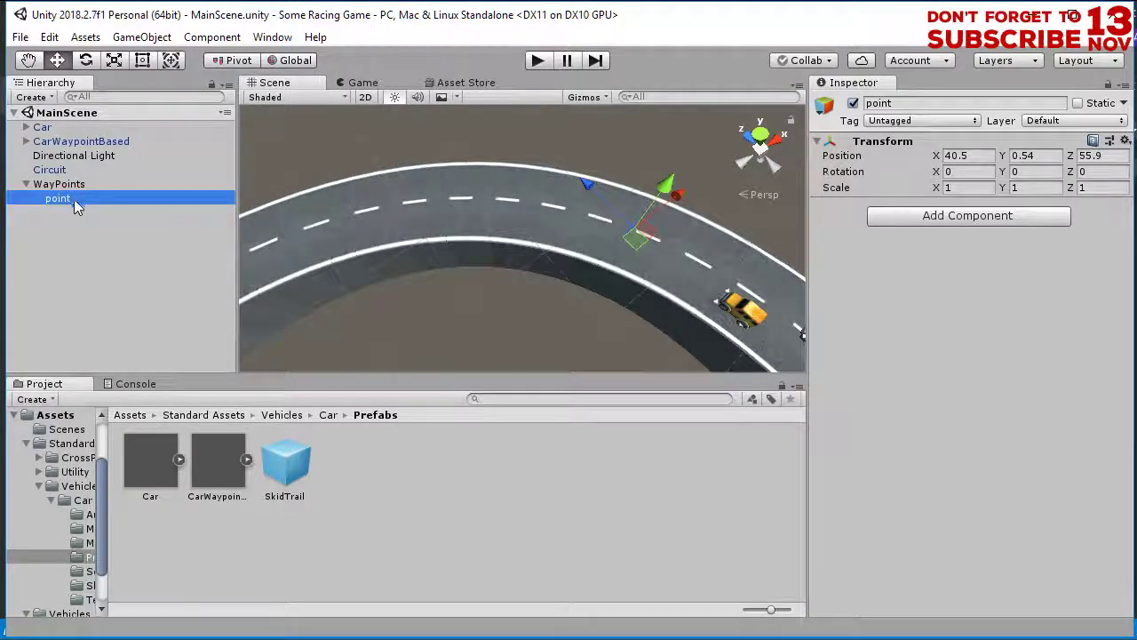
{"action": "key", "text": "ctrl+d"}
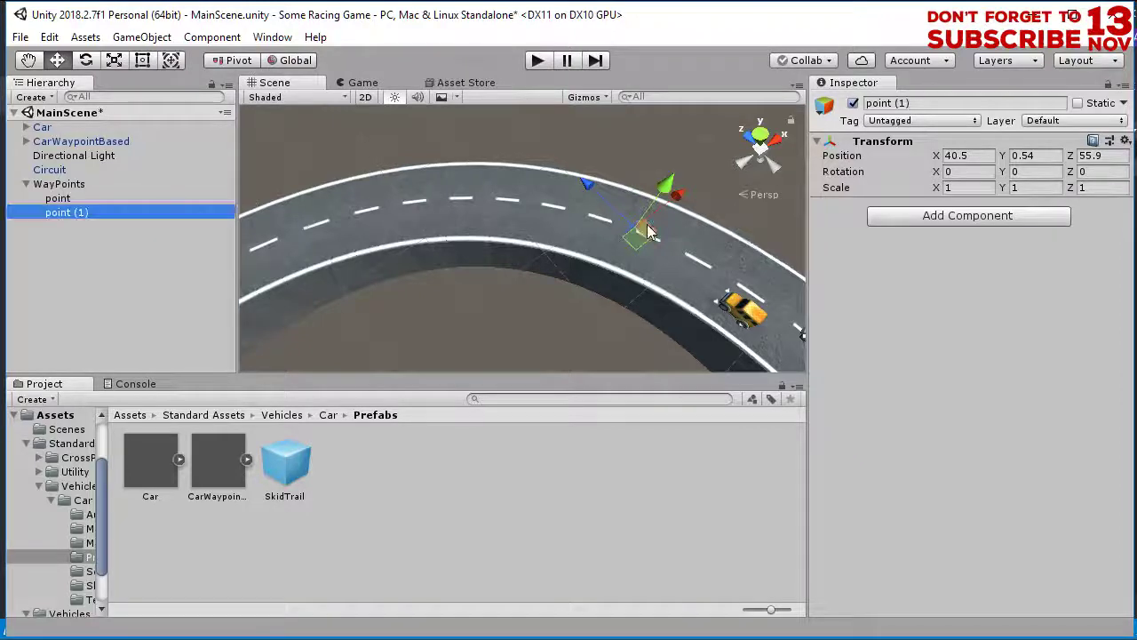
{"action": "left_click_drag", "start_coordinate": [635, 238], "coordinate": [403, 96]}
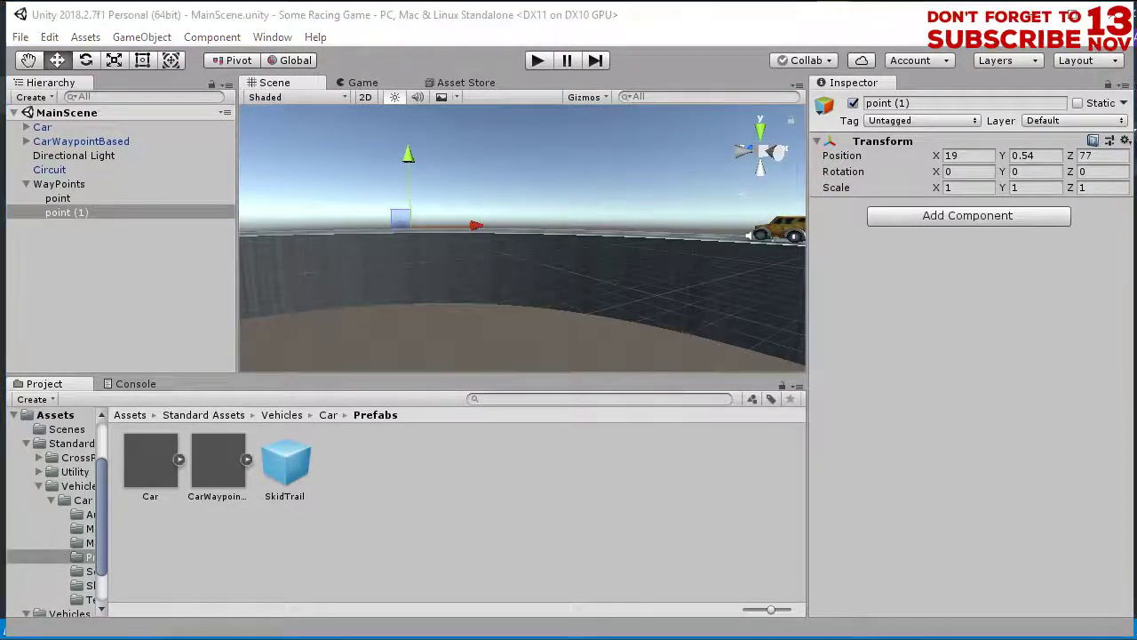
Duplicate point (1) and place the copy farther around the curve at about X -11.8, Y 1.3 and Z 79.1
{"action": "left_click_drag", "start_coordinate": [402, 337], "coordinate": [419, 293], "text": "alt"}
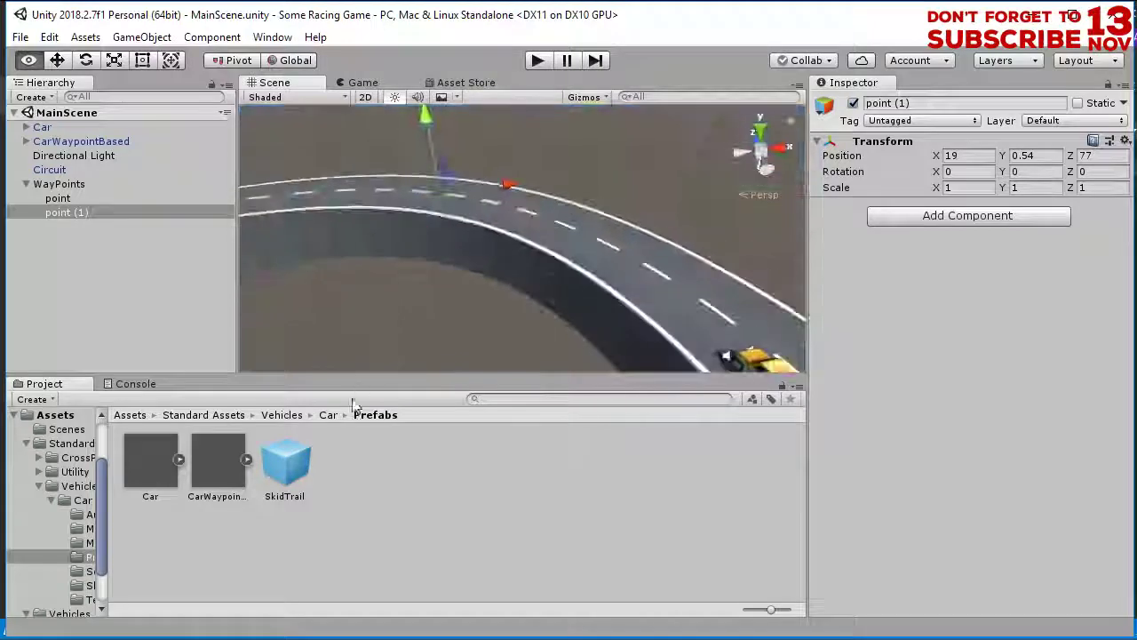
{"action": "key", "text": "f"}
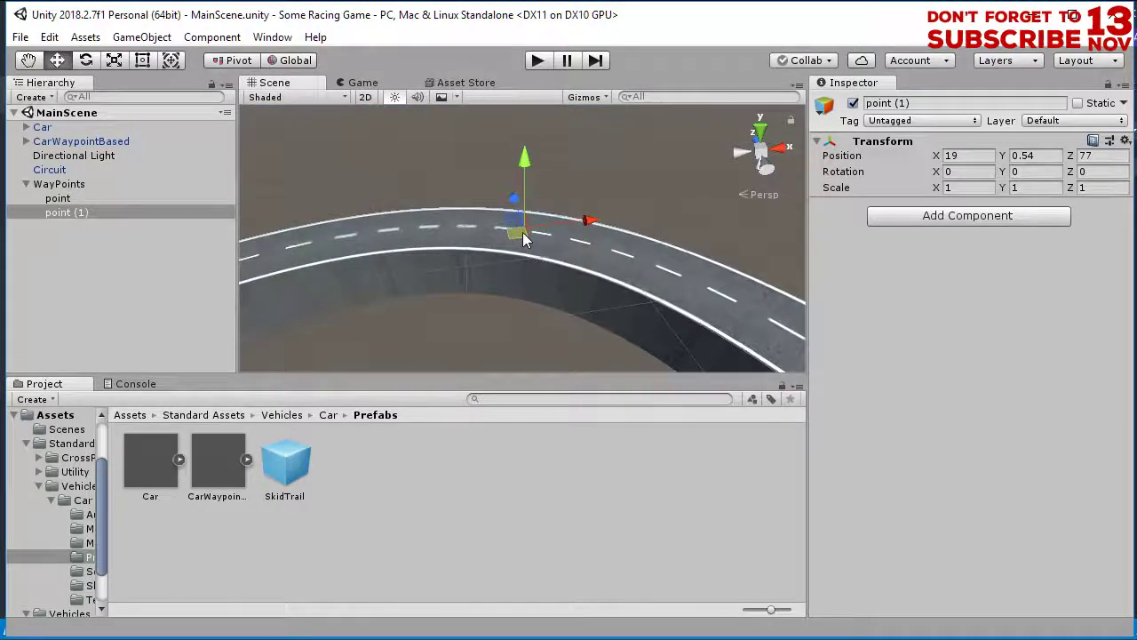
{"action": "key", "text": "ctrl+d"}
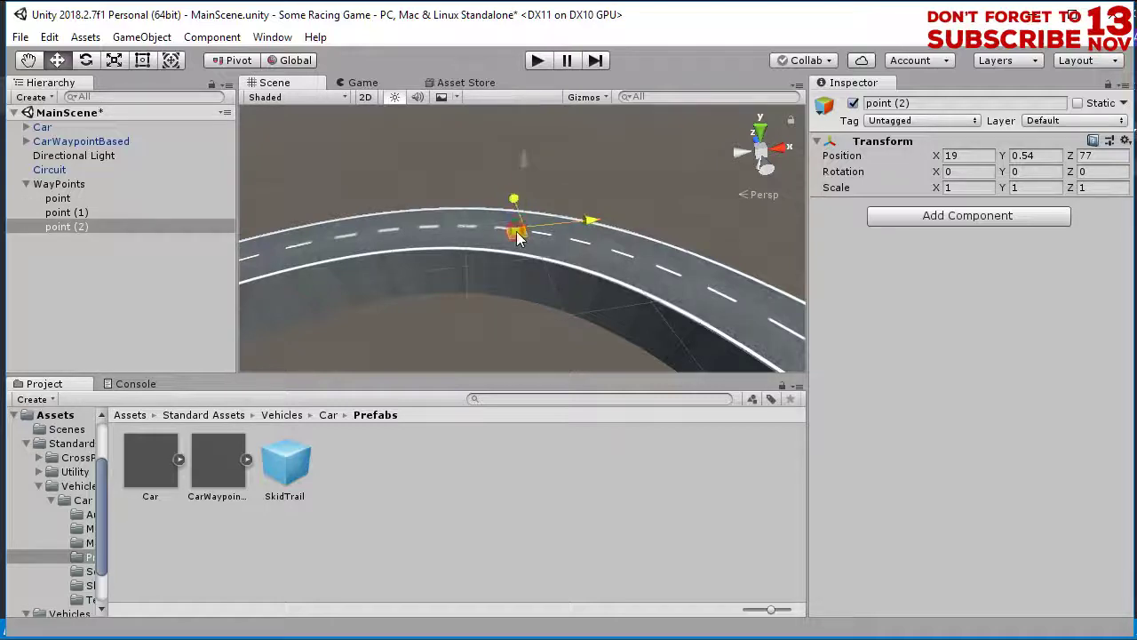
{"action": "left_click_drag", "start_coordinate": [518, 238], "coordinate": [299, 253]}
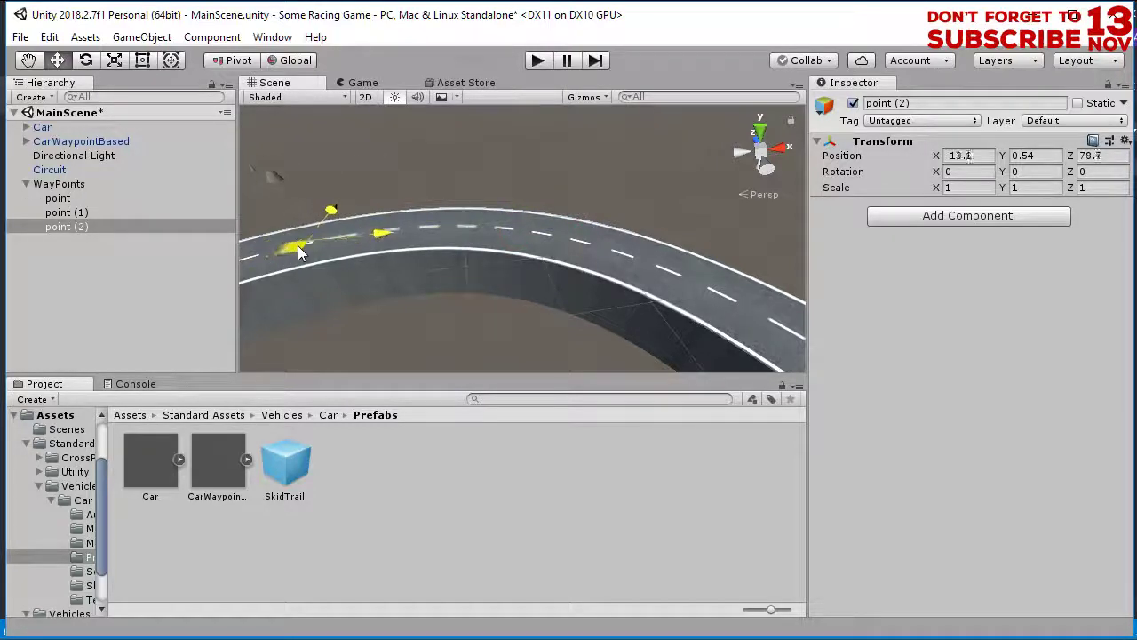
{"action": "left_click_drag", "start_coordinate": [385, 276], "coordinate": [398, 284], "text": "alt"}
{"action": "key", "text": "f"}
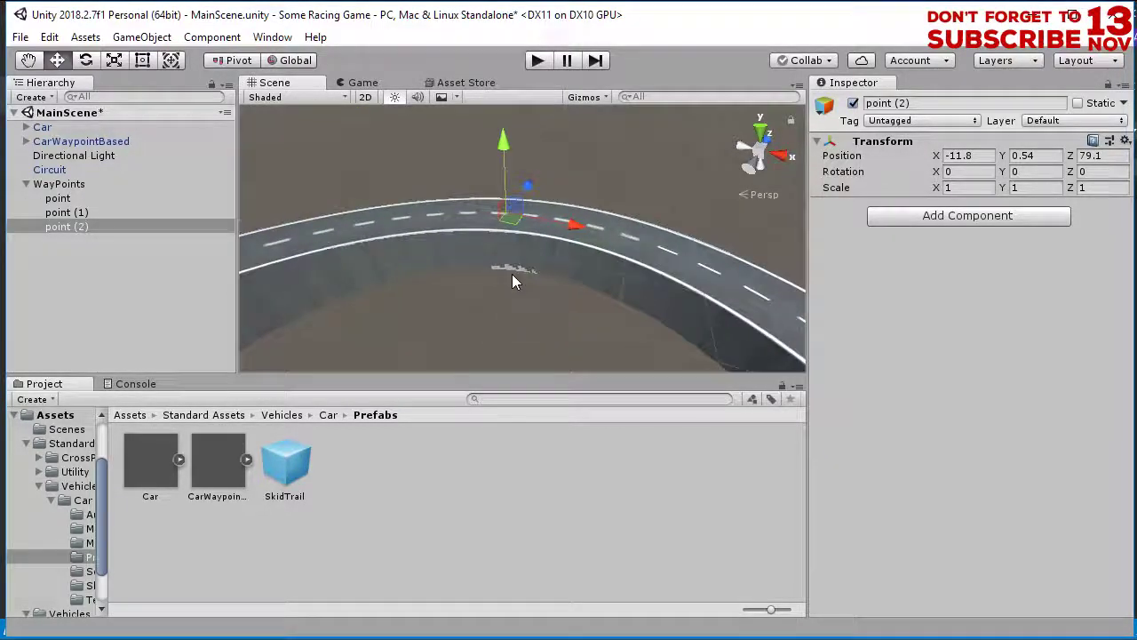
{"action": "left_click_drag", "start_coordinate": [532, 300], "coordinate": [578, 298], "text": "alt"}
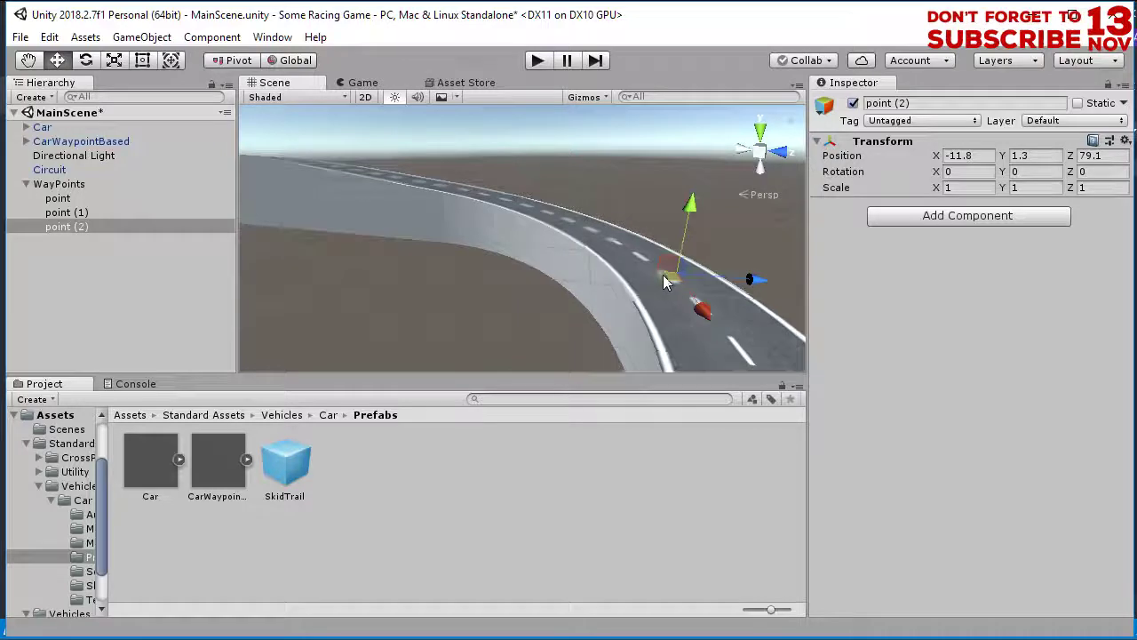
Duplicate point (2), place the copy mid-road in the bend at about X -41.3 and Z 56, and raise it slightly
{"action": "key", "text": "ctrl+d"}
{"action": "left_click_drag", "start_coordinate": [570, 226], "coordinate": [528, 414]}
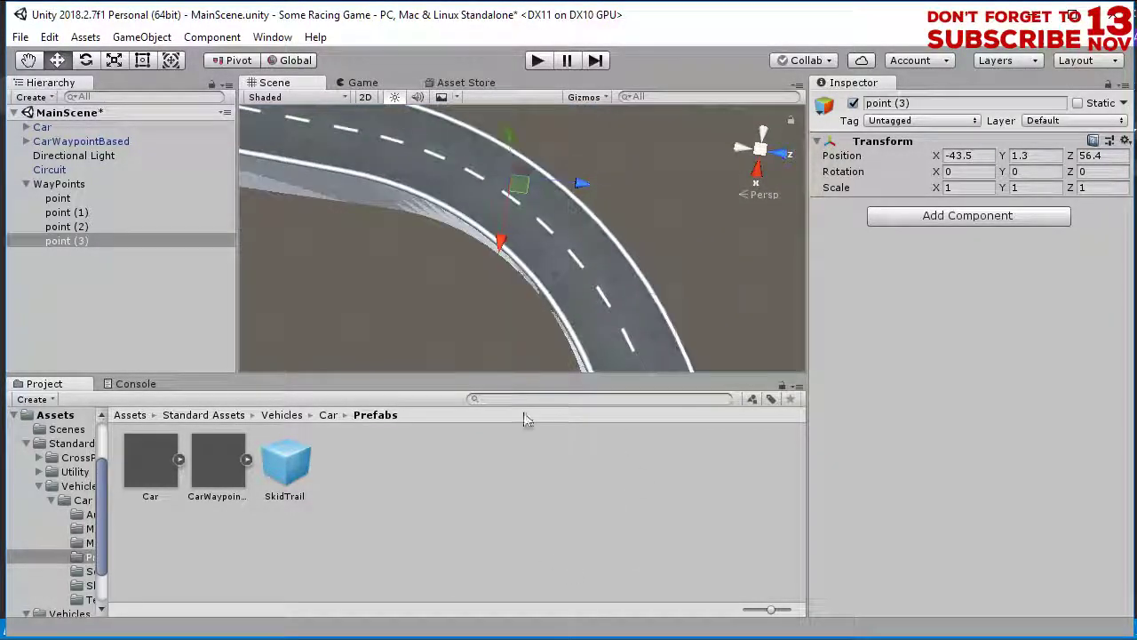
{"action": "left_click_drag", "start_coordinate": [570, 300], "coordinate": [450, 407], "text": "alt"}
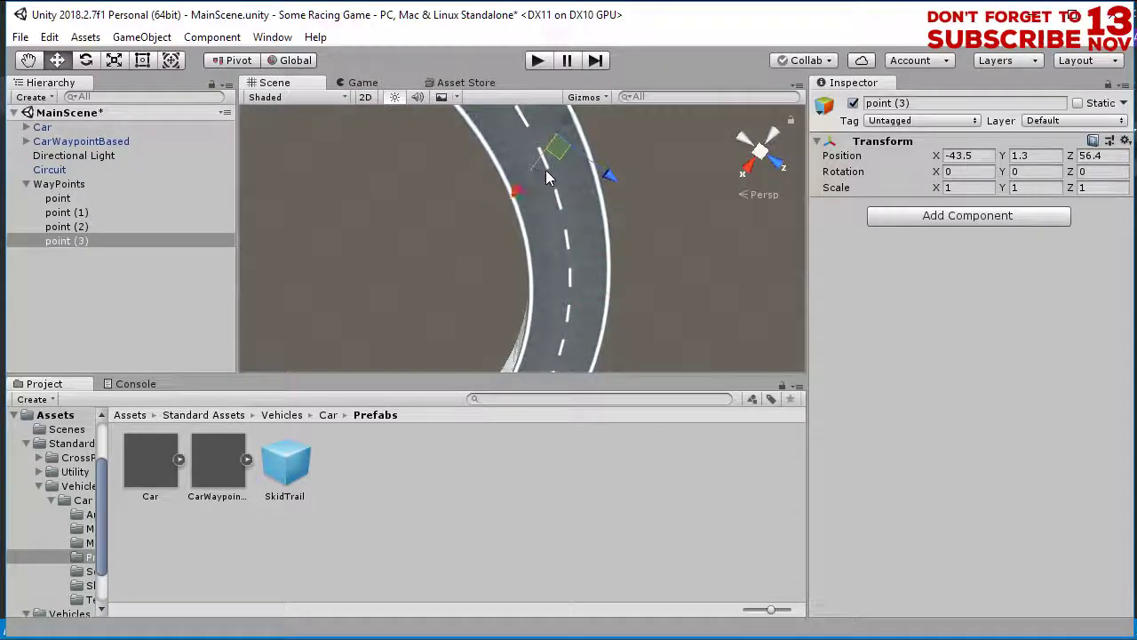
{"action": "left_click_drag", "start_coordinate": [561, 155], "coordinate": [262, 316]}
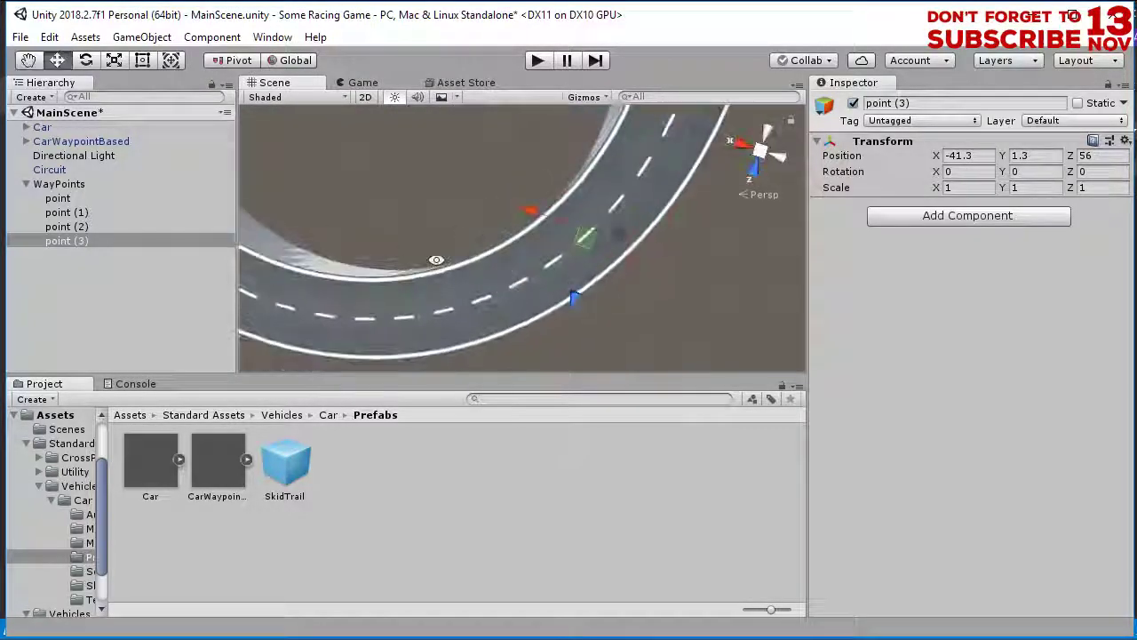
{"action": "left_click_drag", "start_coordinate": [588, 238], "coordinate": [665, 349], "text": "alt"}
{"action": "middle_click_drag", "start_coordinate": [665, 349], "coordinate": [588, 311]}
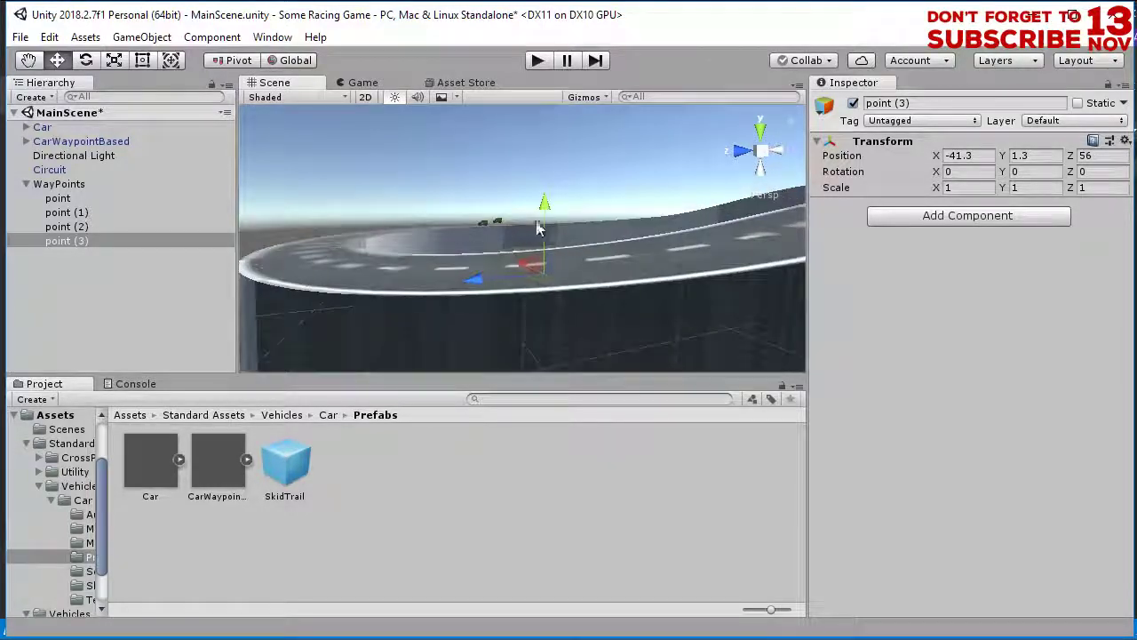
{"action": "left_click_drag", "start_coordinate": [549, 204], "coordinate": [549, 197]}
Duplicate point (3) and place the copy on the uphill stretch at about X -44.8, Y 7.7 and Z 19.8
{"action": "left_click_drag", "start_coordinate": [589, 297], "coordinate": [533, 346], "text": "alt"}
{"action": "left_click_drag", "start_coordinate": [553, 305], "coordinate": [709, 171]}
{"action": "key", "text": "ctrl+d"}
{"action": "middle_click_drag", "start_coordinate": [692, 290], "coordinate": [508, 382]}
{"action": "left_click_drag", "start_coordinate": [557, 262], "coordinate": [584, 232]}
{"action": "left_click_drag", "start_coordinate": [589, 297], "coordinate": [489, 231], "text": "alt"}
{"action": "left_click_drag", "start_coordinate": [600, 240], "coordinate": [651, 393]}
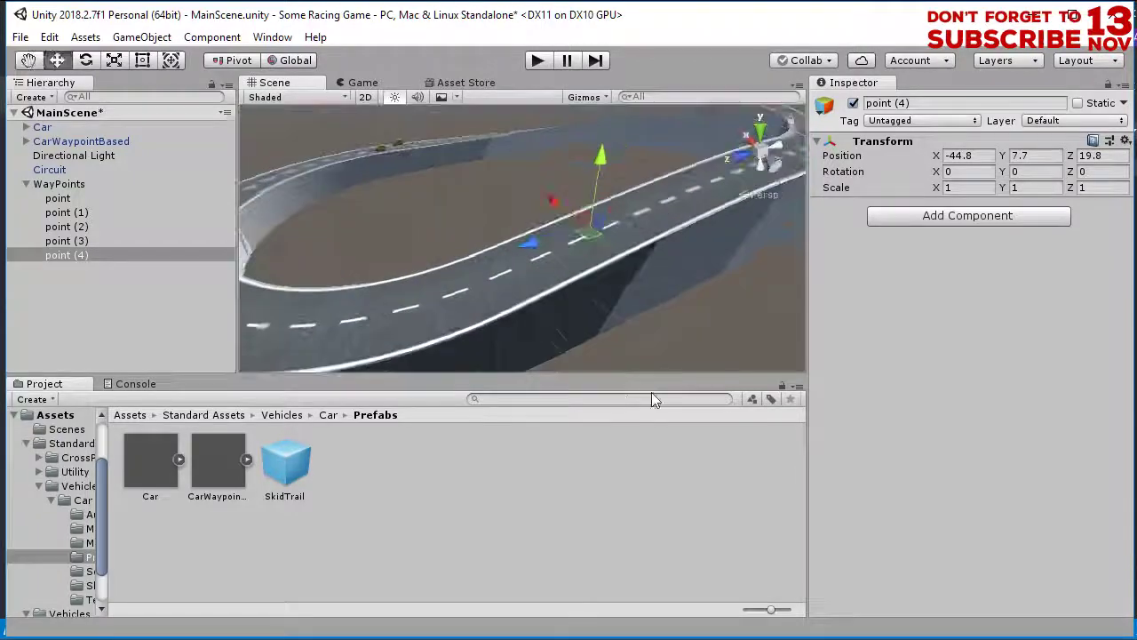
Duplicate point (4) and move the copy farther up the road to about X -39 and Z -46.6
{"action": "scroll", "coordinate": [649, 316], "scroll_direction": "down", "scroll_amount": 3}
{"action": "middle_click_drag", "start_coordinate": [654, 252], "coordinate": [455, 308]}
{"action": "key", "text": "ctrl+d"}
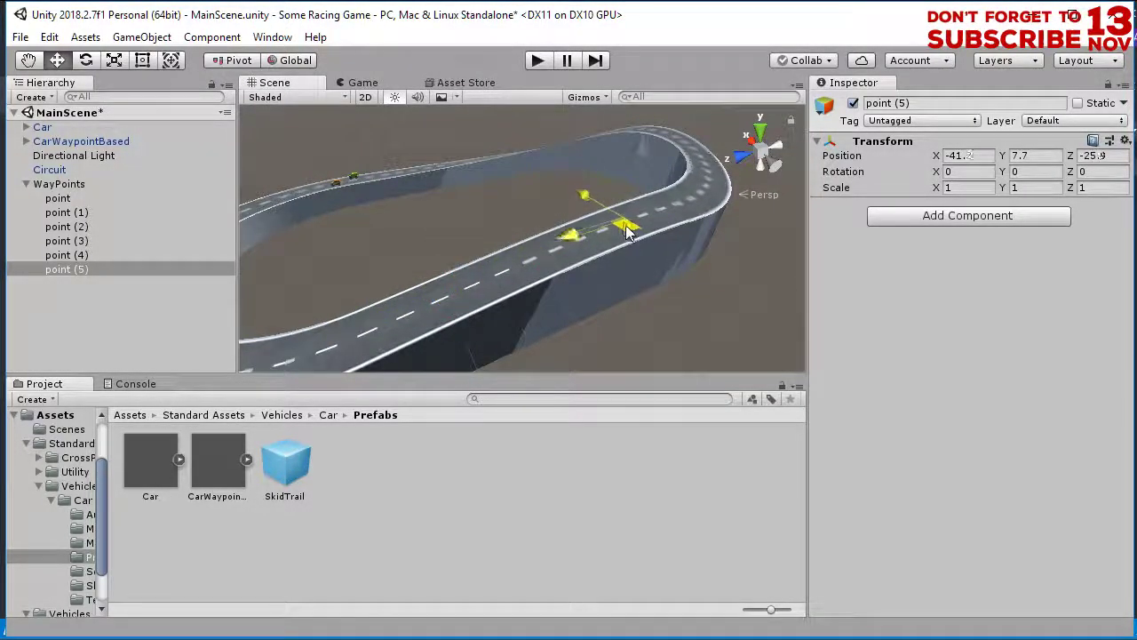
{"action": "left_click_drag", "start_coordinate": [626, 229], "coordinate": [623, 283]}
Raise point (5) to about Y 12.7 and centre it on the road at about X -41.8 and Z -46.8
{"action": "scroll", "coordinate": [702, 218], "scroll_direction": "up", "scroll_amount": 2}
{"action": "middle_click_drag", "start_coordinate": [754, 316], "coordinate": [561, 311]}
{"action": "left_click_drag", "start_coordinate": [583, 249], "coordinate": [582, 221]}
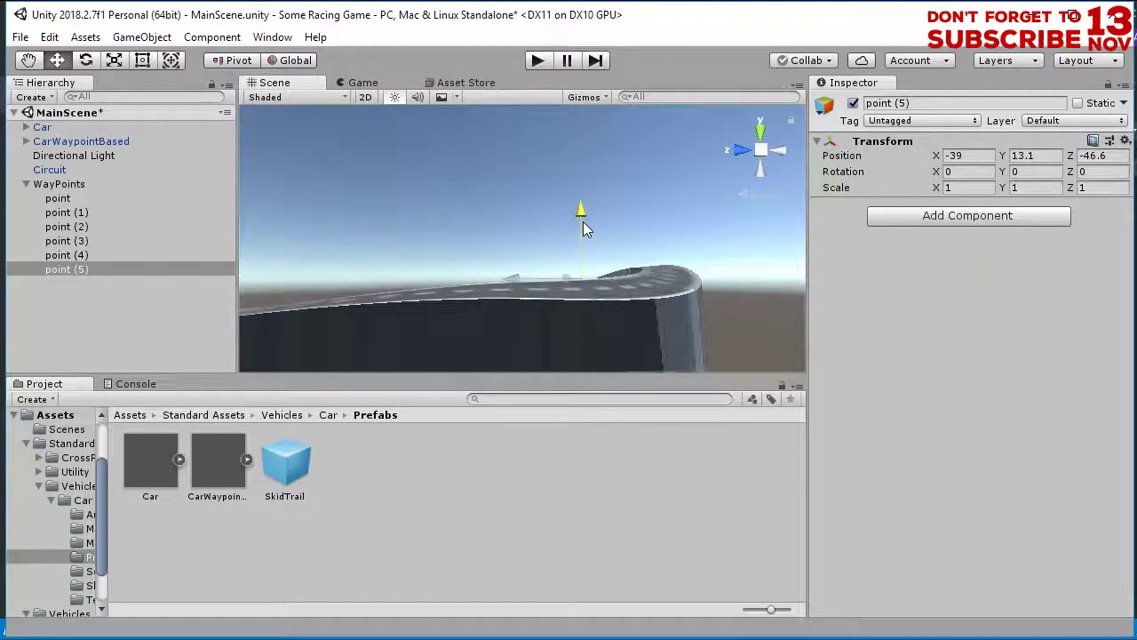
{"action": "right_click_drag", "start_coordinate": [583, 221], "coordinate": [677, 397]}
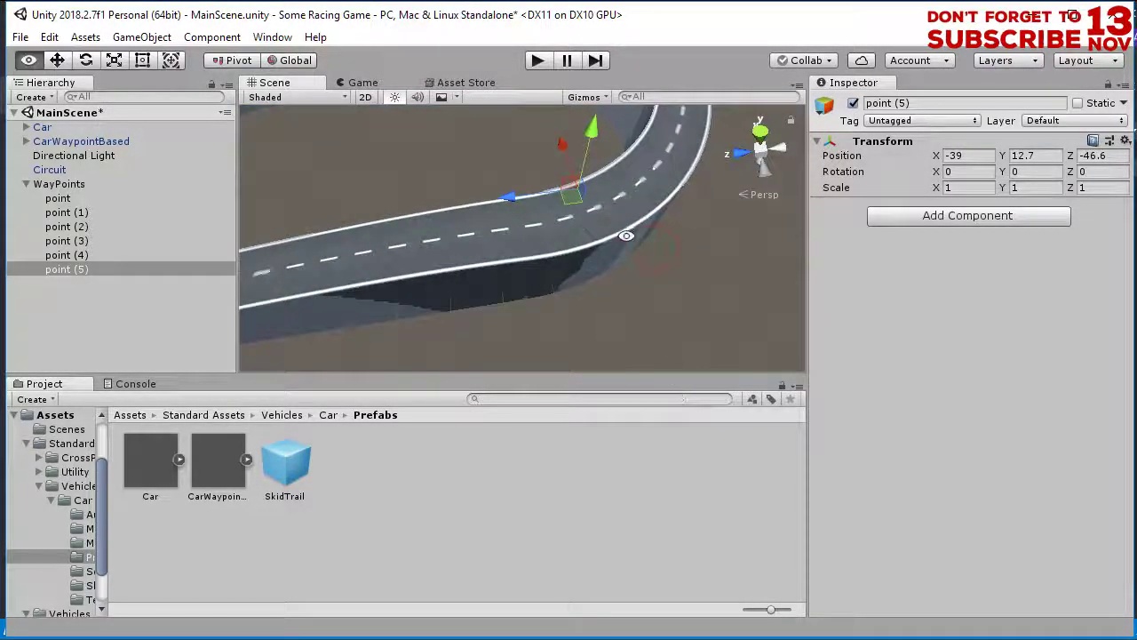
{"action": "left_click_drag", "start_coordinate": [625, 237], "coordinate": [622, 364], "text": "alt"}
{"action": "left_click_drag", "start_coordinate": [578, 171], "coordinate": [582, 181]}
Duplicate point (5) and place the copy in the raised bend at about X -28.8, Y 14 and Z -70.6
{"action": "right_click_drag", "start_coordinate": [582, 181], "coordinate": [561, 278]}
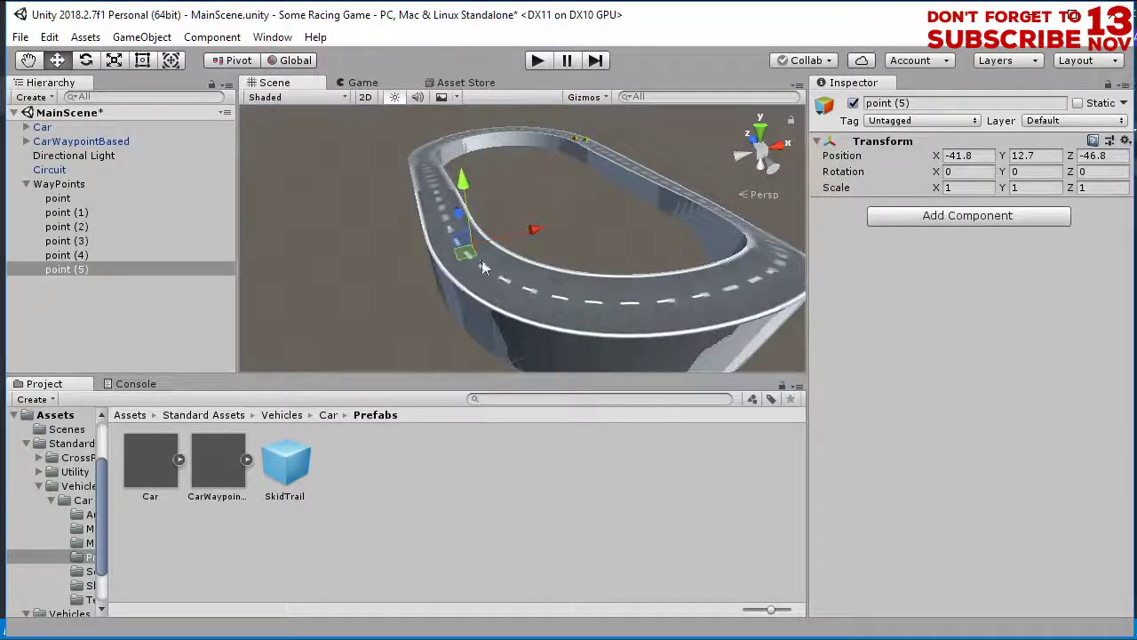
{"action": "key", "text": "ctrl+d"}
{"action": "left_click_drag", "start_coordinate": [465, 253], "coordinate": [573, 306]}
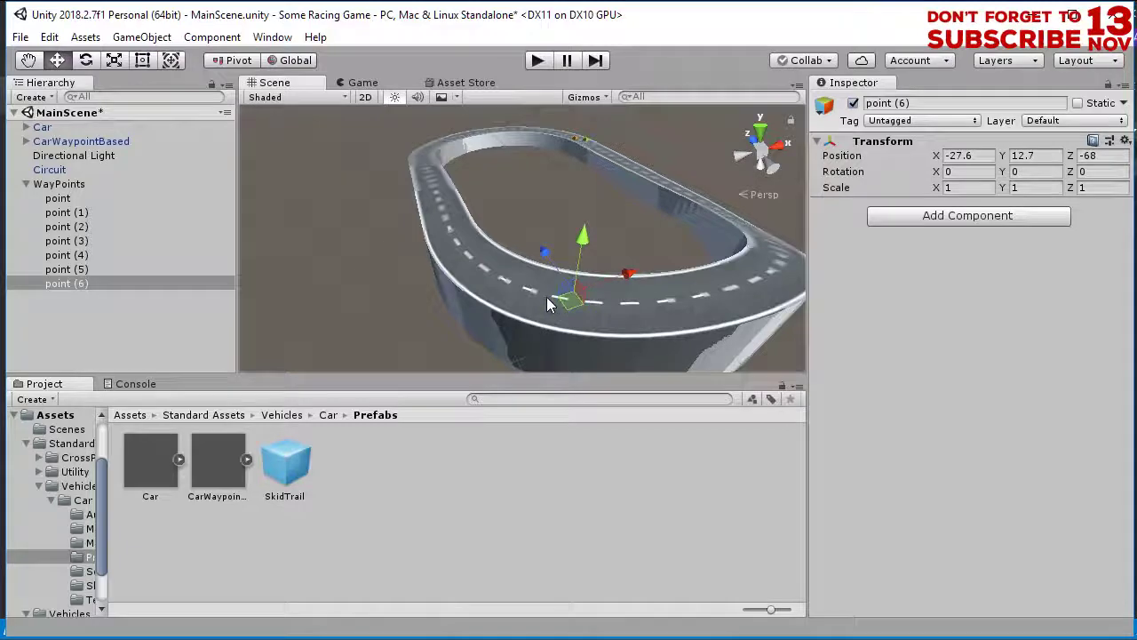
{"action": "right_click_drag", "start_coordinate": [546, 296], "coordinate": [648, 247]}
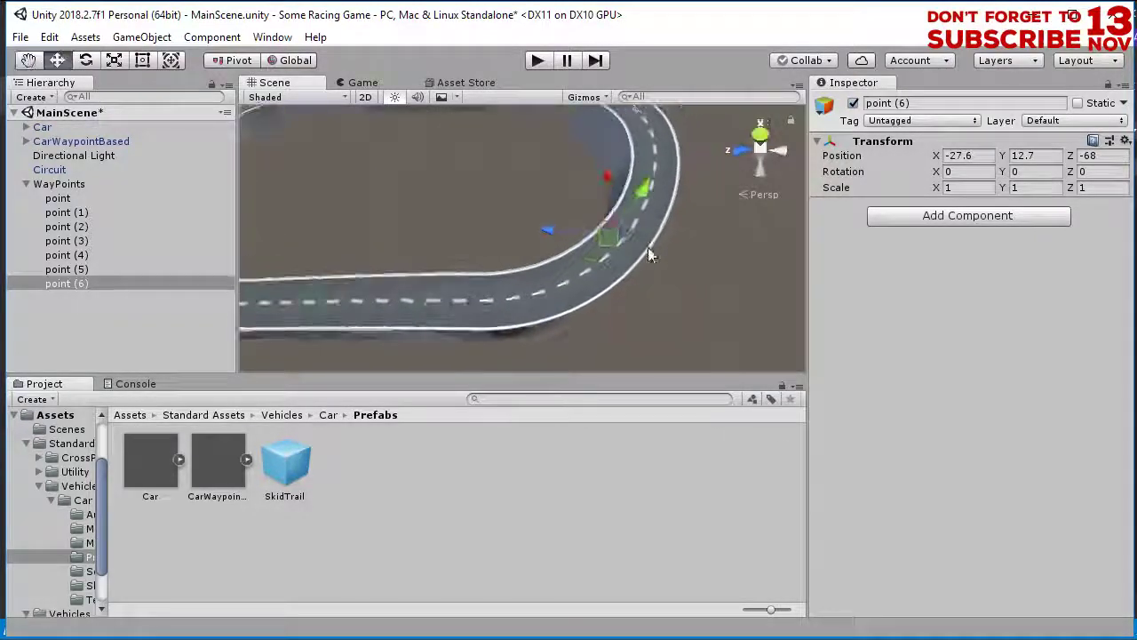
{"action": "left_click_drag", "start_coordinate": [610, 238], "coordinate": [622, 256]}
{"action": "right_click_drag", "start_coordinate": [622, 256], "coordinate": [621, 205]}
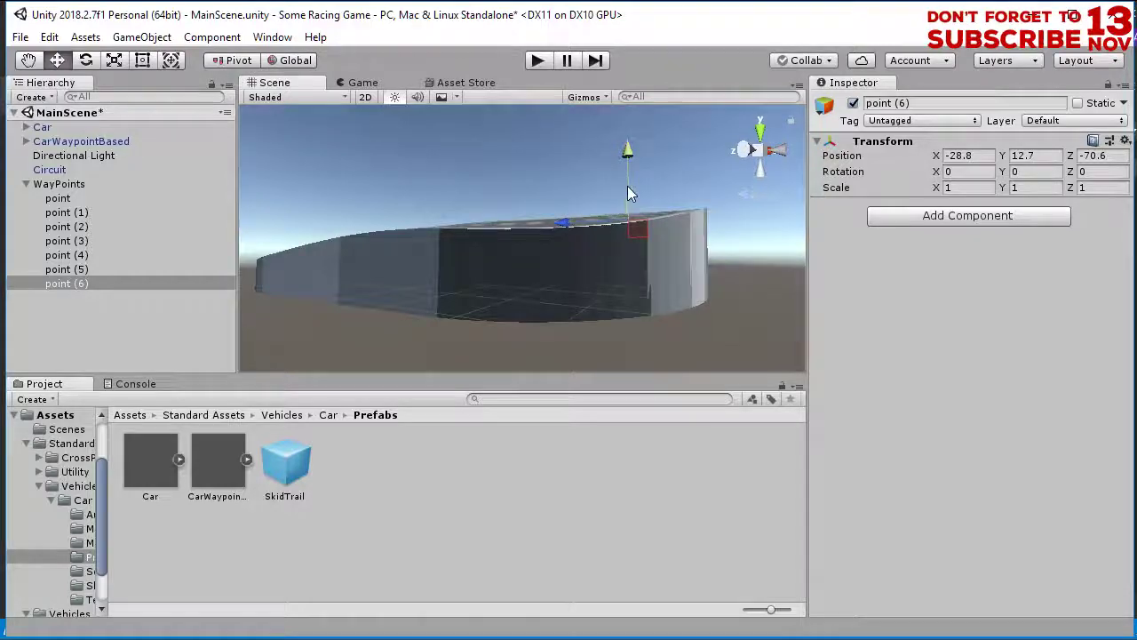
{"action": "left_click_drag", "start_coordinate": [627, 193], "coordinate": [628, 168]}
Duplicate point (6) and place the copy farther around the bend at about X -1.6, Y 17.6 and Z -78.6
{"action": "right_click_drag", "start_coordinate": [629, 169], "coordinate": [525, 297]}
{"action": "key", "text": "ctrl+d"}
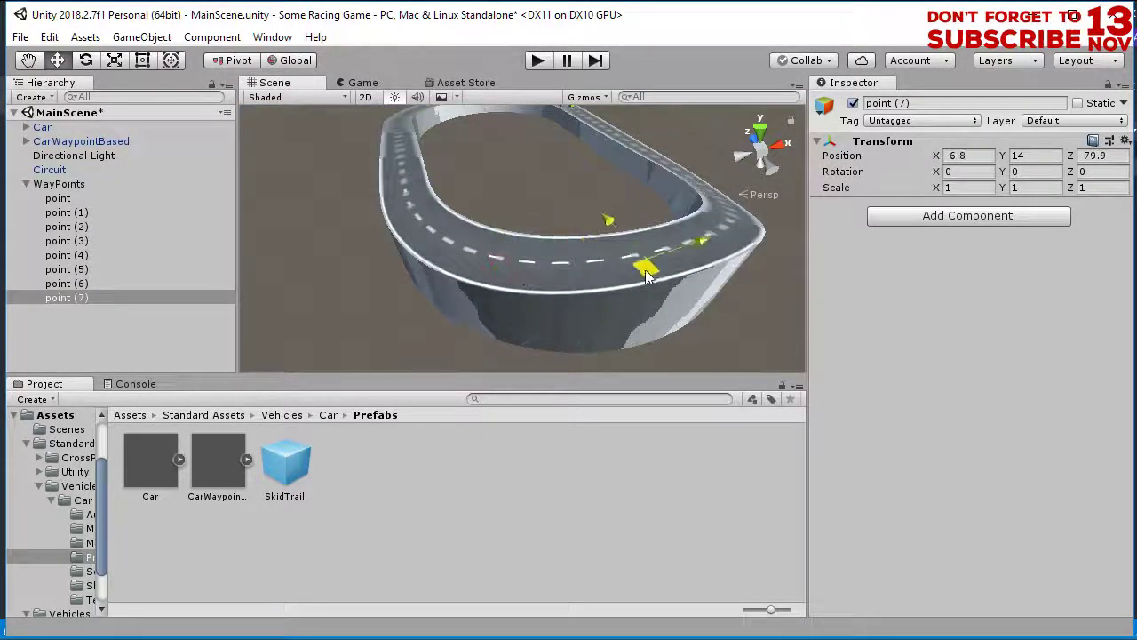
{"action": "left_click_drag", "start_coordinate": [659, 268], "coordinate": [656, 262]}
{"action": "right_click_drag", "start_coordinate": [656, 262], "coordinate": [647, 165]}
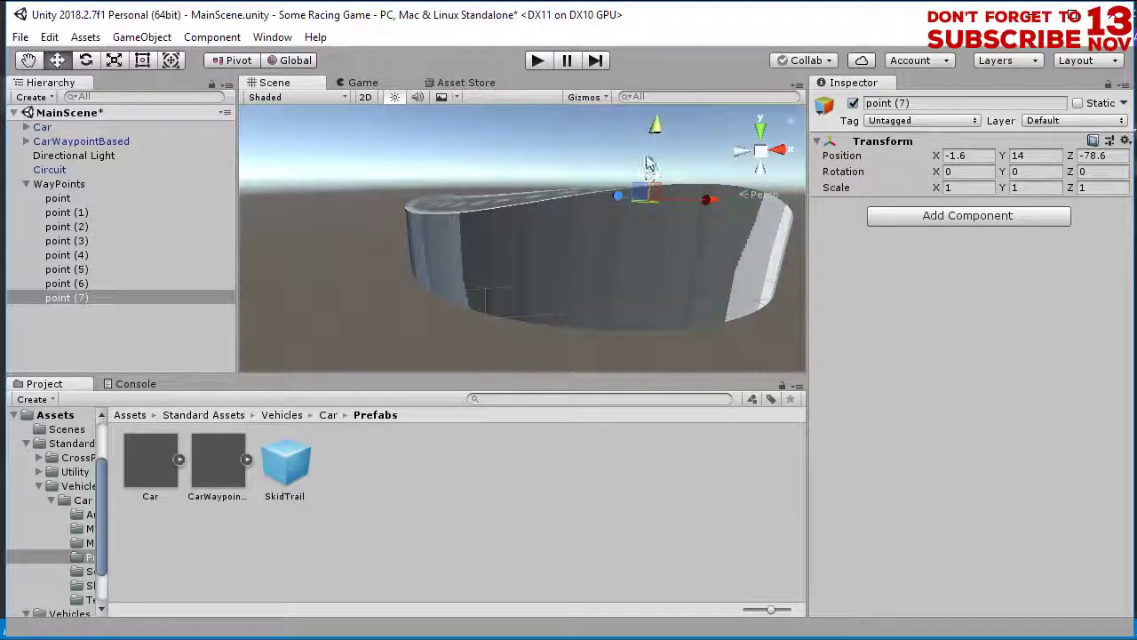
{"action": "left_click_drag", "start_coordinate": [653, 158], "coordinate": [653, 133]}
Duplicate point (7) and place the copy on the road's centre line at about X 24.7, Y 13.1 and Z -73.5
{"action": "right_click_drag", "start_coordinate": [653, 133], "coordinate": [540, 279]}
{"action": "key", "text": "ctrl+d"}
{"action": "left_click_drag", "start_coordinate": [414, 242], "coordinate": [599, 269]}
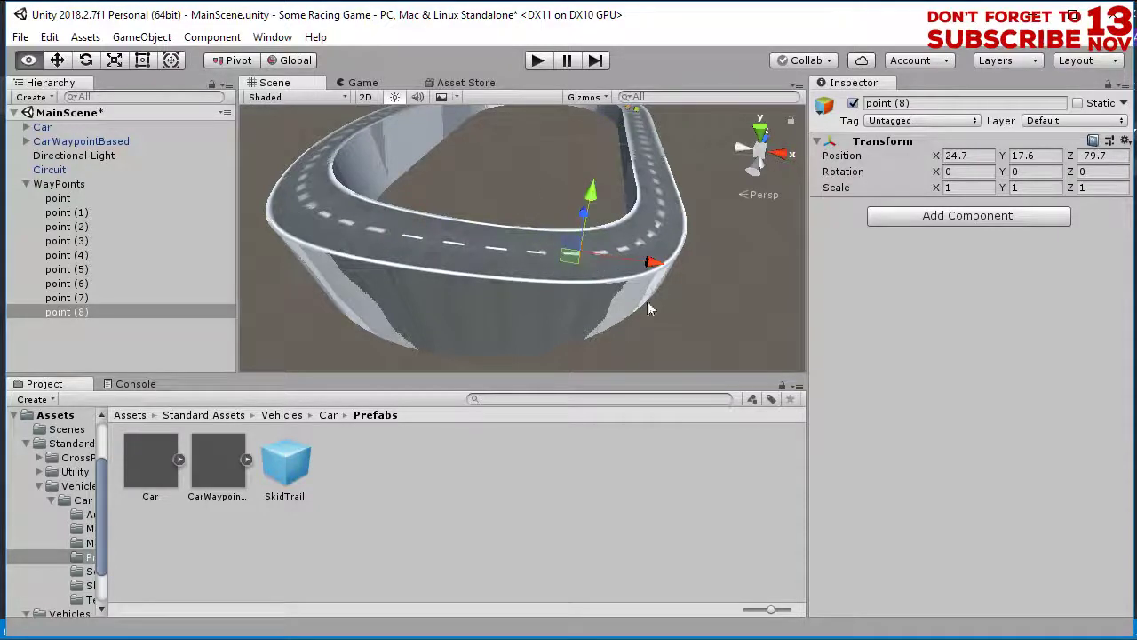
{"action": "left_click_drag", "start_coordinate": [650, 308], "coordinate": [506, 180], "text": "alt"}
{"action": "left_click_drag", "start_coordinate": [542, 231], "coordinate": [372, 290], "text": "alt"}
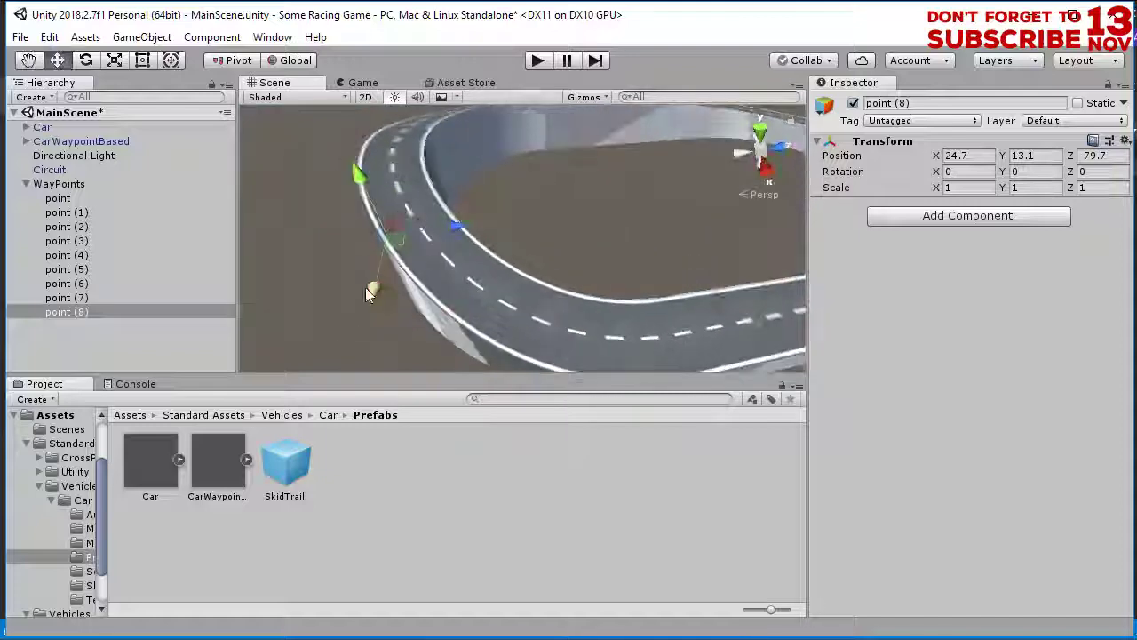
{"action": "right_click_drag", "start_coordinate": [489, 238], "coordinate": [472, 450]}
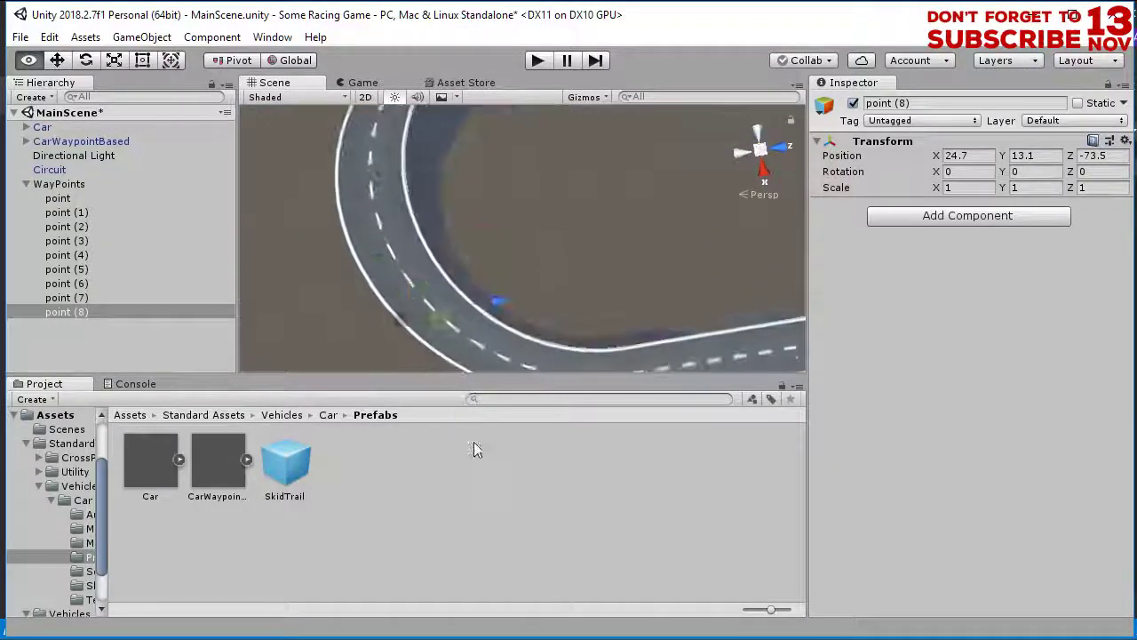
{"action": "middle_click_drag", "start_coordinate": [520, 353], "coordinate": [484, 257]}
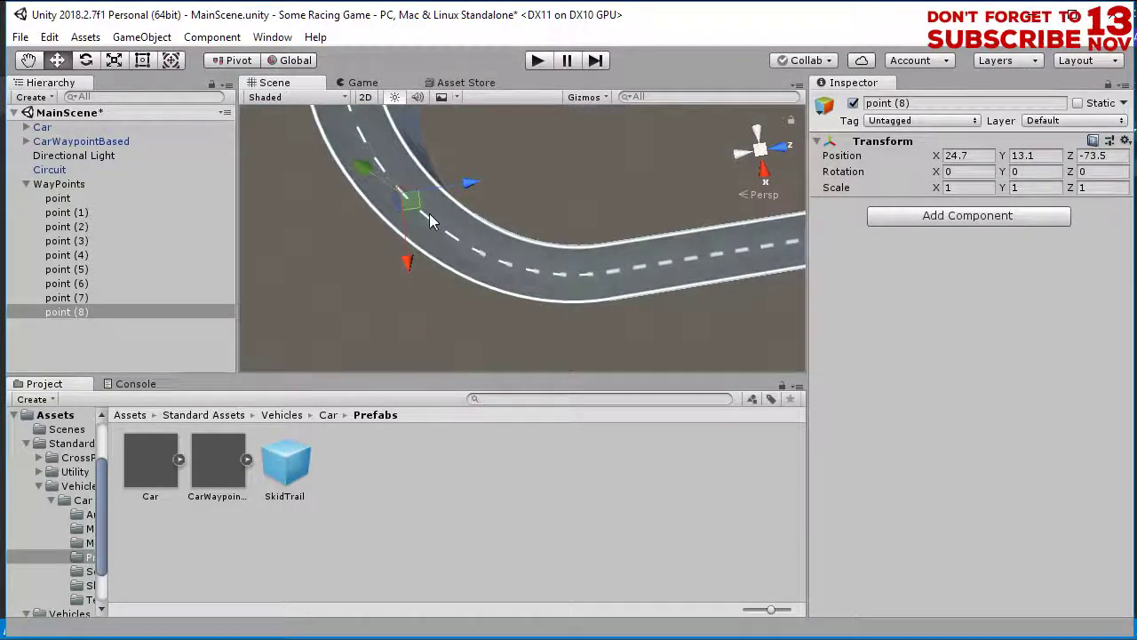
Duplicate point (8) and place the copy near the bend's exit at about X 40.6, Y 4.3 and Z -52.3
{"action": "right_click_drag", "start_coordinate": [438, 225], "coordinate": [409, 201]}
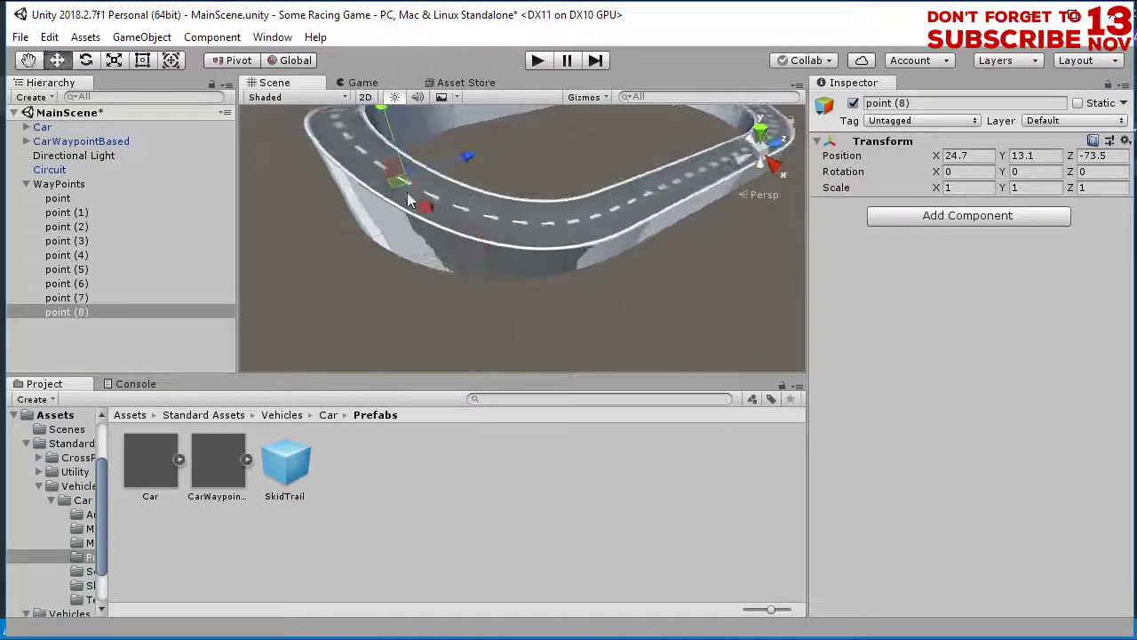
{"action": "key", "text": "ctrl+d"}
{"action": "left_click_drag", "start_coordinate": [400, 186], "coordinate": [379, 312]}
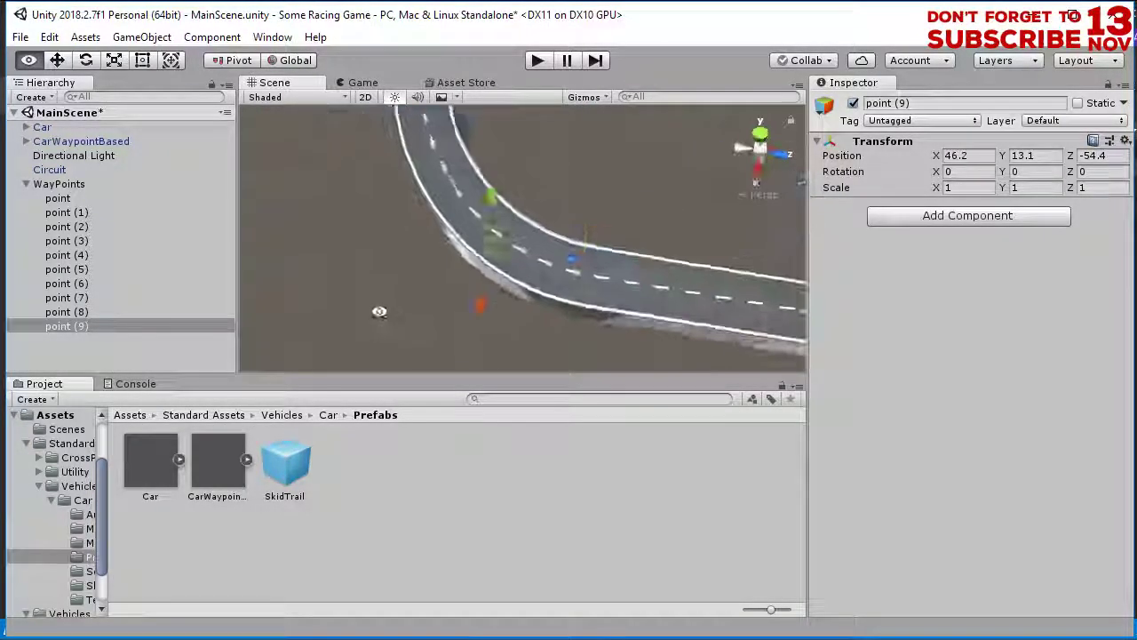
{"action": "right_click_drag", "start_coordinate": [379, 311], "coordinate": [426, 301]}
{"action": "left_click_drag", "start_coordinate": [525, 244], "coordinate": [525, 237]}
{"action": "right_click_drag", "start_coordinate": [525, 237], "coordinate": [524, 119]}
{"action": "left_click_drag", "start_coordinate": [516, 144], "coordinate": [517, 165]}
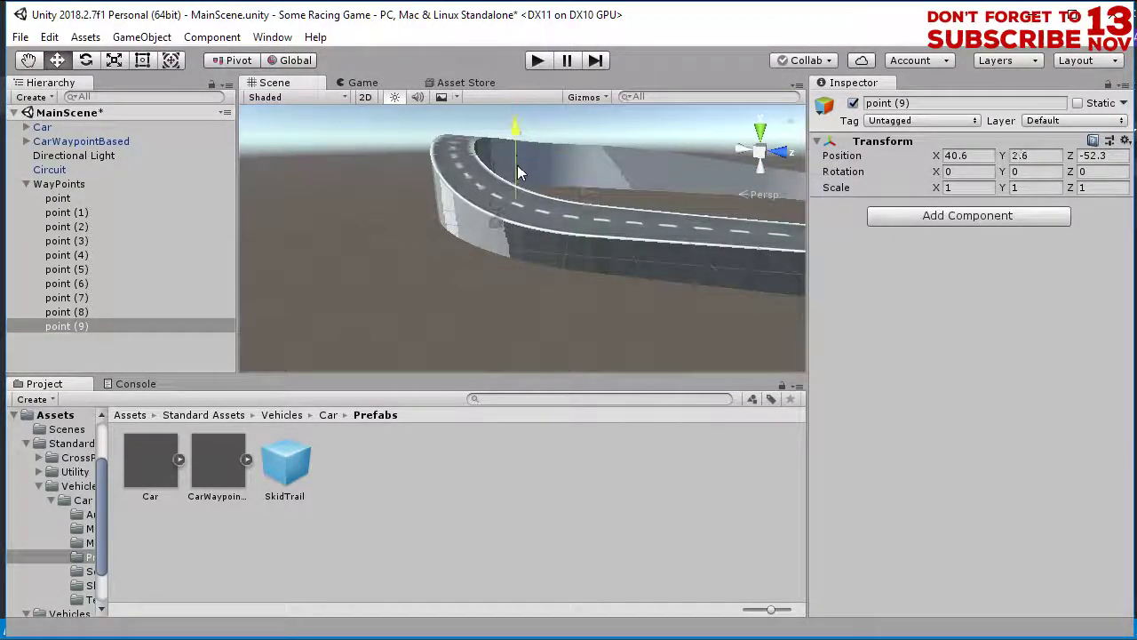
Duplicate point (9) and move the copy along the straight behind the cars to about X 45.2 and Z -11
{"action": "right_click_drag", "start_coordinate": [517, 164], "coordinate": [447, 211]}
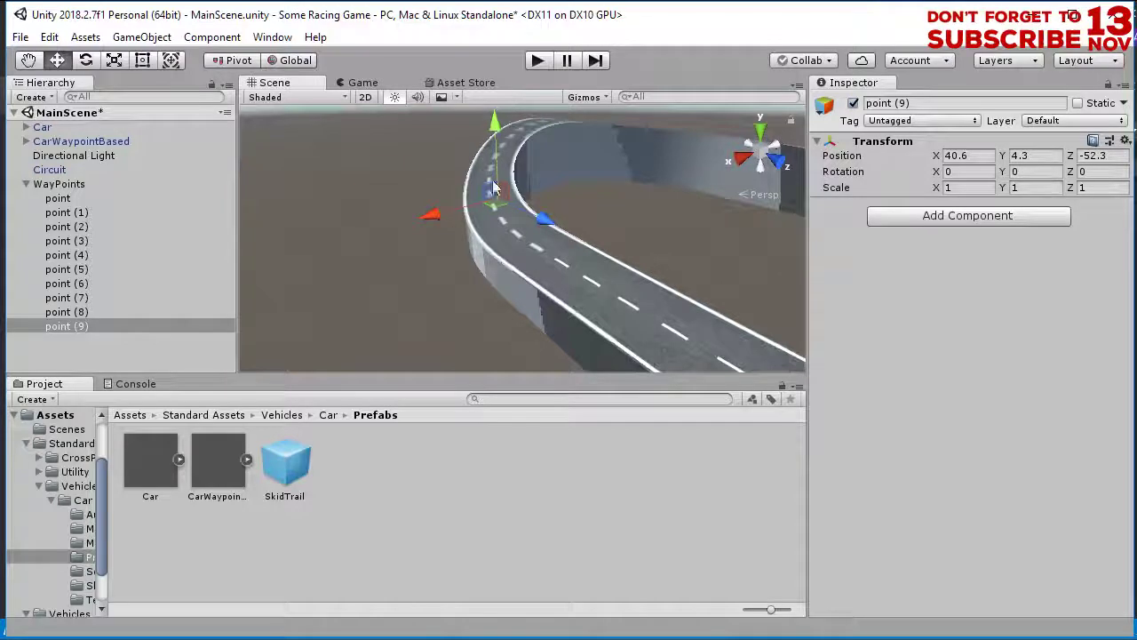
{"action": "left_click_drag", "start_coordinate": [494, 182], "coordinate": [581, 284], "text": "alt"}
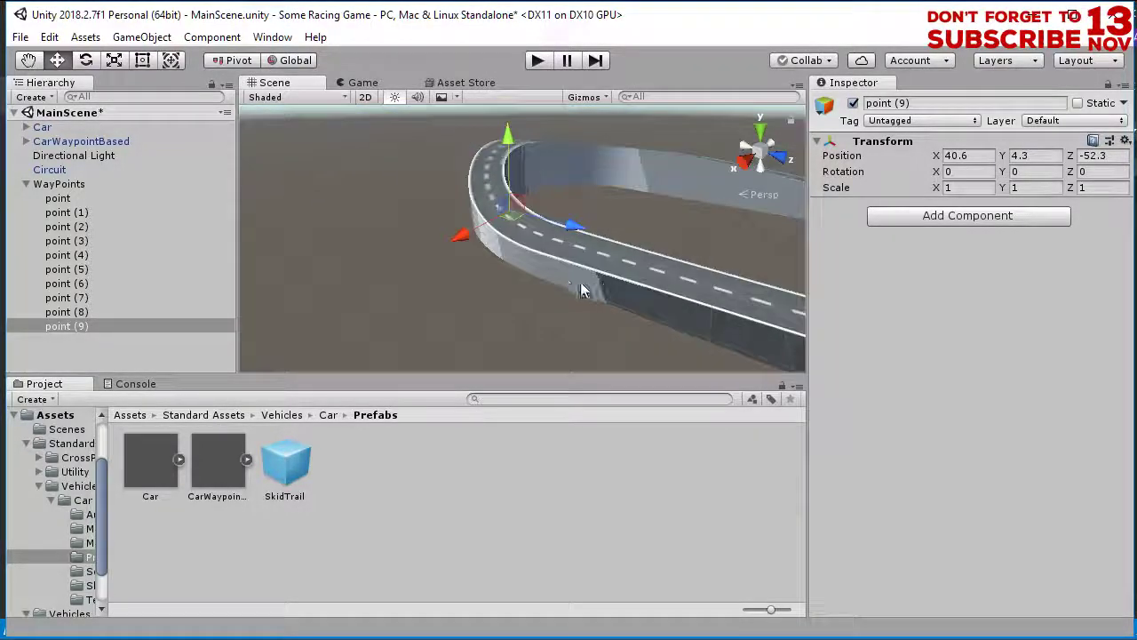
{"action": "right_click_drag", "start_coordinate": [580, 281], "coordinate": [544, 246]}
{"action": "key", "text": "ctrl+d"}
{"action": "left_click_drag", "start_coordinate": [570, 228], "coordinate": [630, 318]}
{"action": "middle_click_drag", "start_coordinate": [630, 317], "coordinate": [421, 230]}
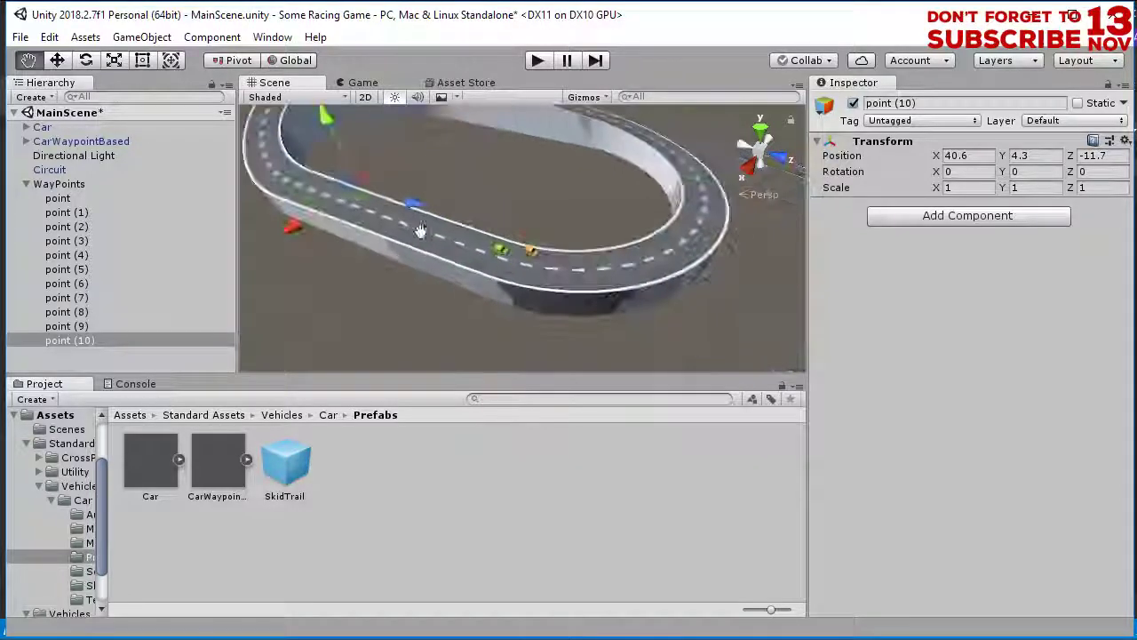
{"action": "left_click_drag", "start_coordinate": [420, 238], "coordinate": [556, 222], "text": "alt"}
{"action": "left_click_drag", "start_coordinate": [359, 234], "coordinate": [354, 253]}
{"action": "left_click_drag", "start_coordinate": [475, 266], "coordinate": [173, 191], "text": "alt"}
{"action": "right_click_drag", "start_coordinate": [173, 198], "coordinate": [327, 154]}
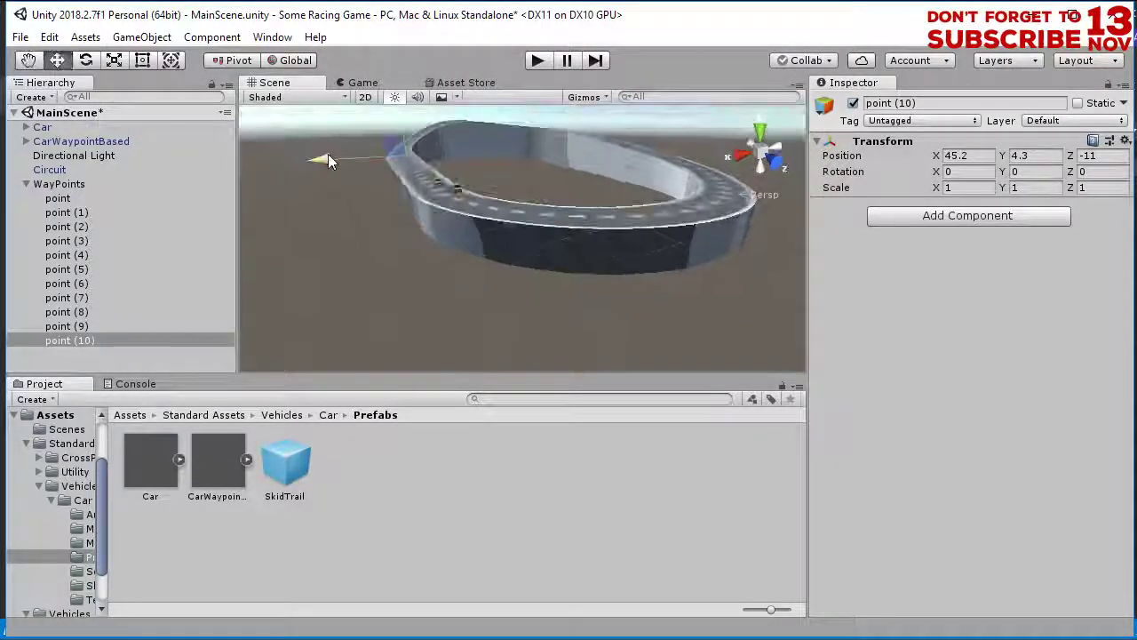
{"action": "left_click", "coordinate": [384, 233]}
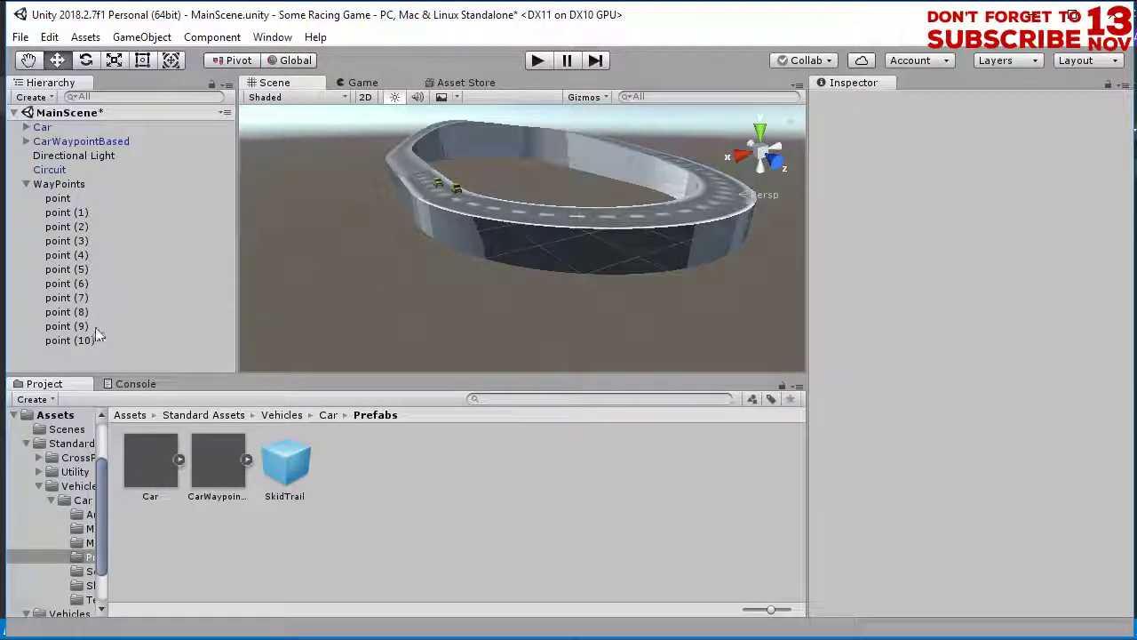
Lower point (10) to about Y 1.7, just above the road surface, and save the scene
{"action": "left_click", "coordinate": [70, 340]}
{"action": "right_click_drag", "start_coordinate": [401, 299], "coordinate": [662, 256]}
{"action": "middle_click_drag", "start_coordinate": [469, 204], "coordinate": [490, 216]}
{"action": "scroll", "coordinate": [480, 321], "scroll_direction": "up", "scroll_amount": 2}
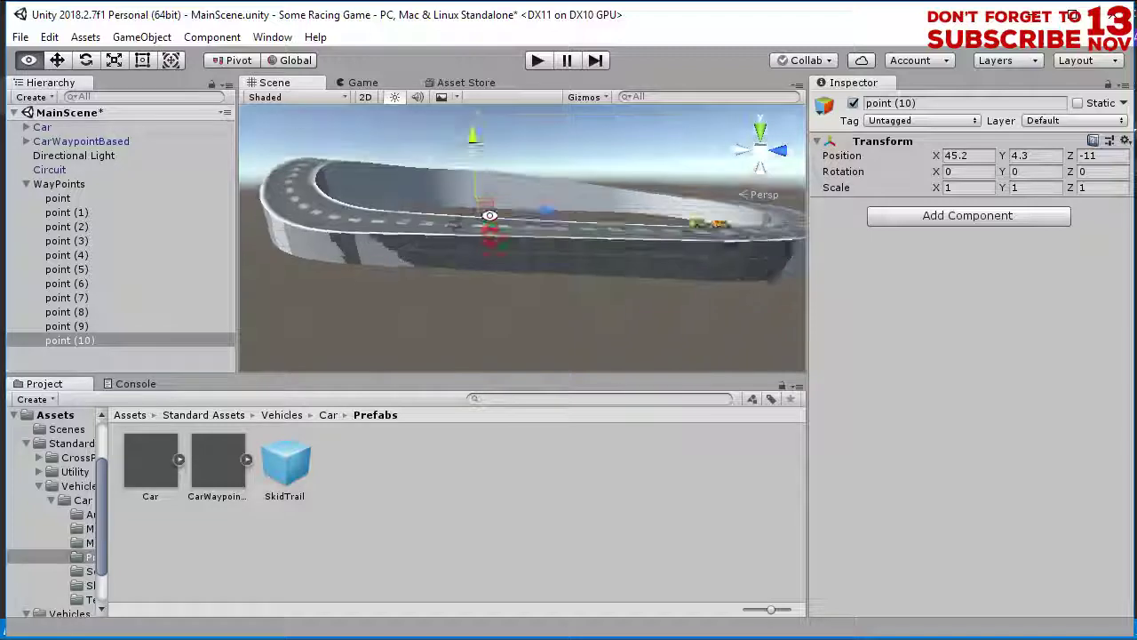
{"action": "left_click_drag", "start_coordinate": [489, 216], "coordinate": [481, 155], "text": "alt"}
{"action": "right_click_drag", "start_coordinate": [480, 161], "coordinate": [302, 368]}
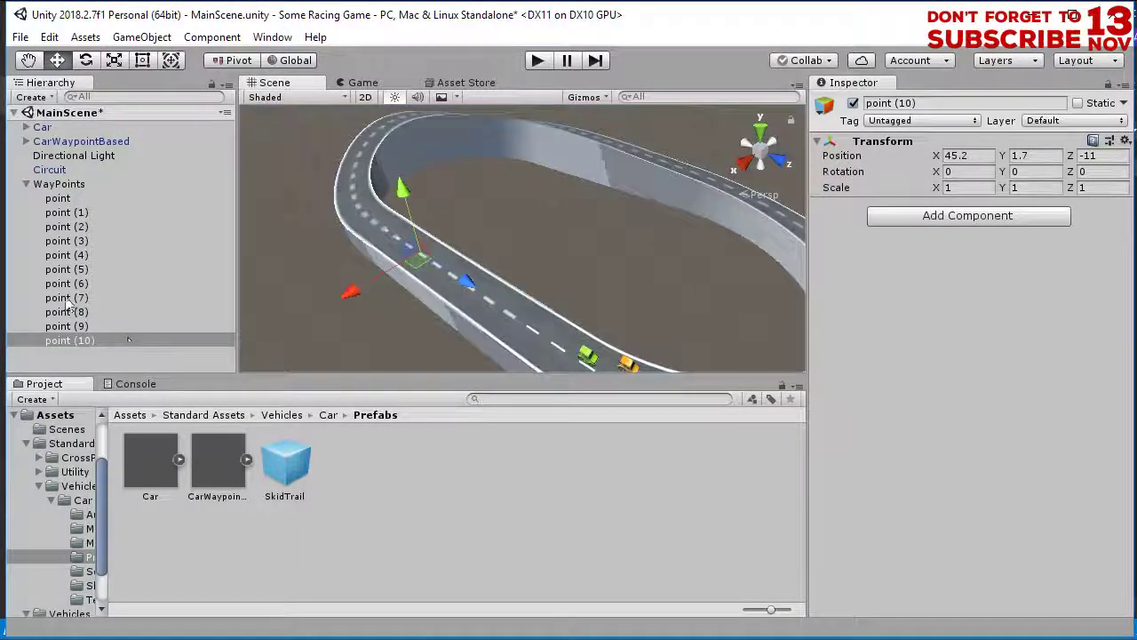
{"action": "key", "text": "ctrl+s"}
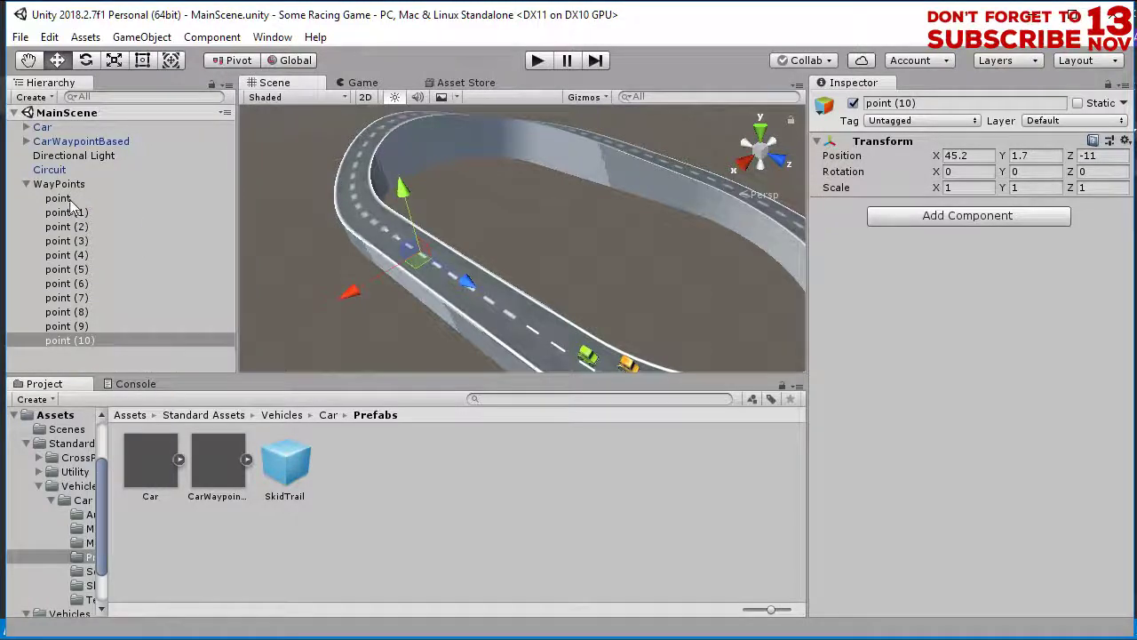
Attach the WaypointCircuit script from the Standard Assets Utility folder to the WayPoints object and save the scene
{"action": "left_click", "coordinate": [71, 198]}
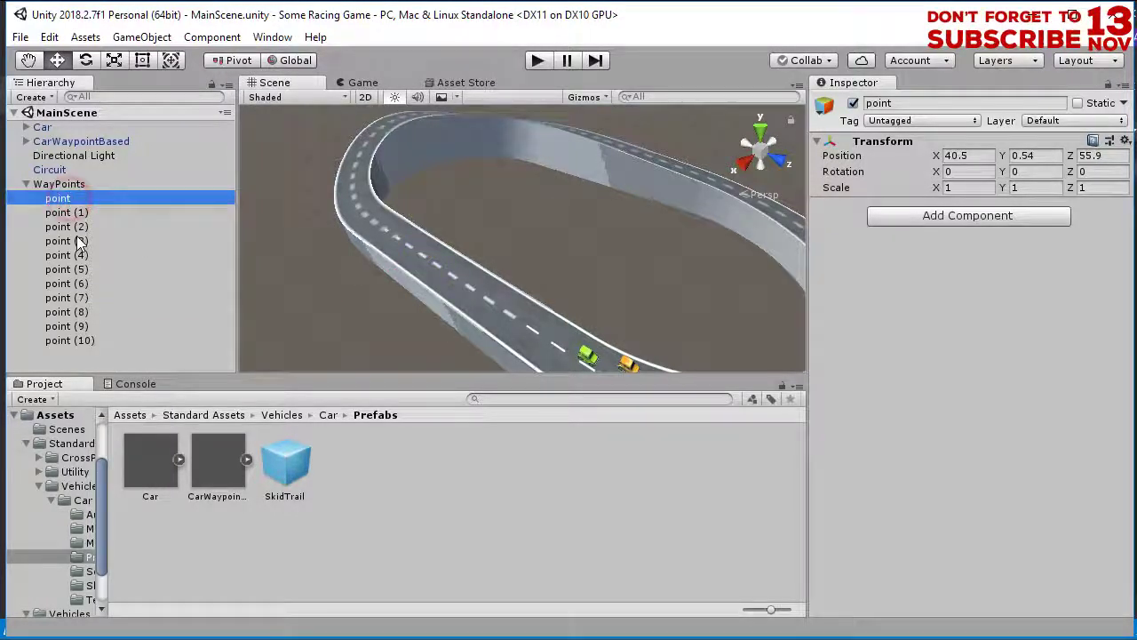
{"action": "left_click", "coordinate": [67, 186]}
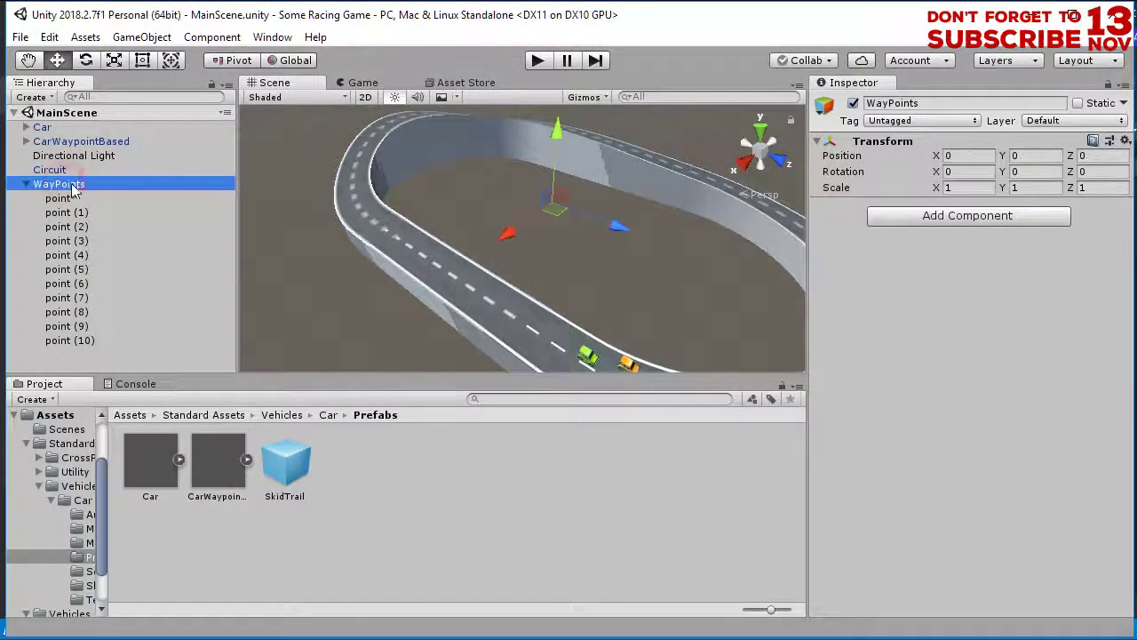
{"action": "left_click", "coordinate": [220, 415]}
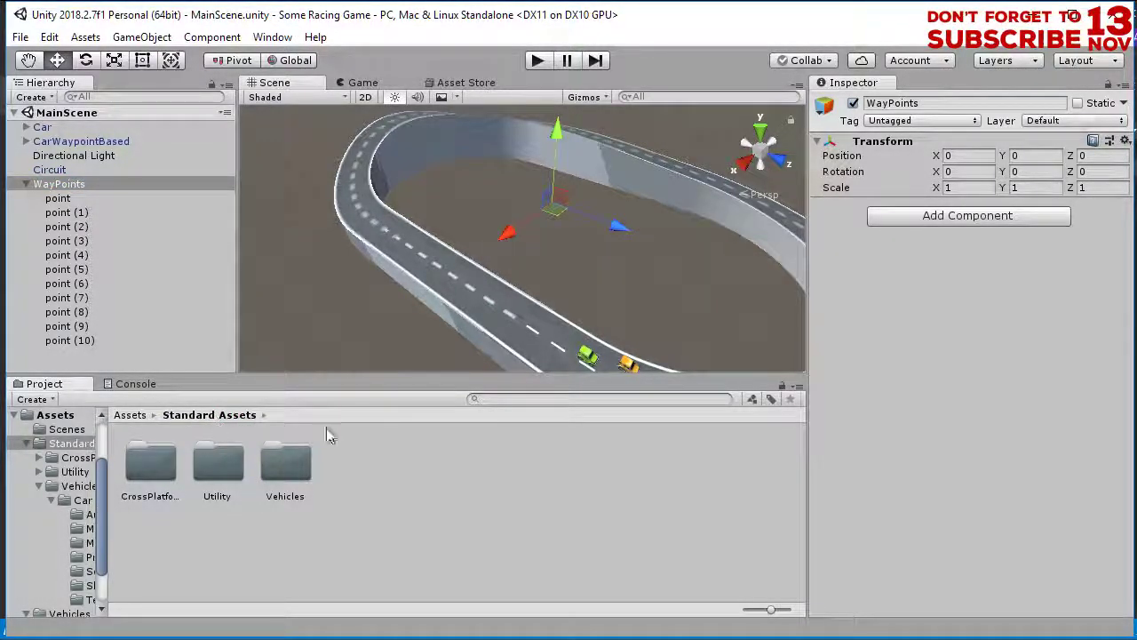
{"action": "double_click", "coordinate": [222, 466]}
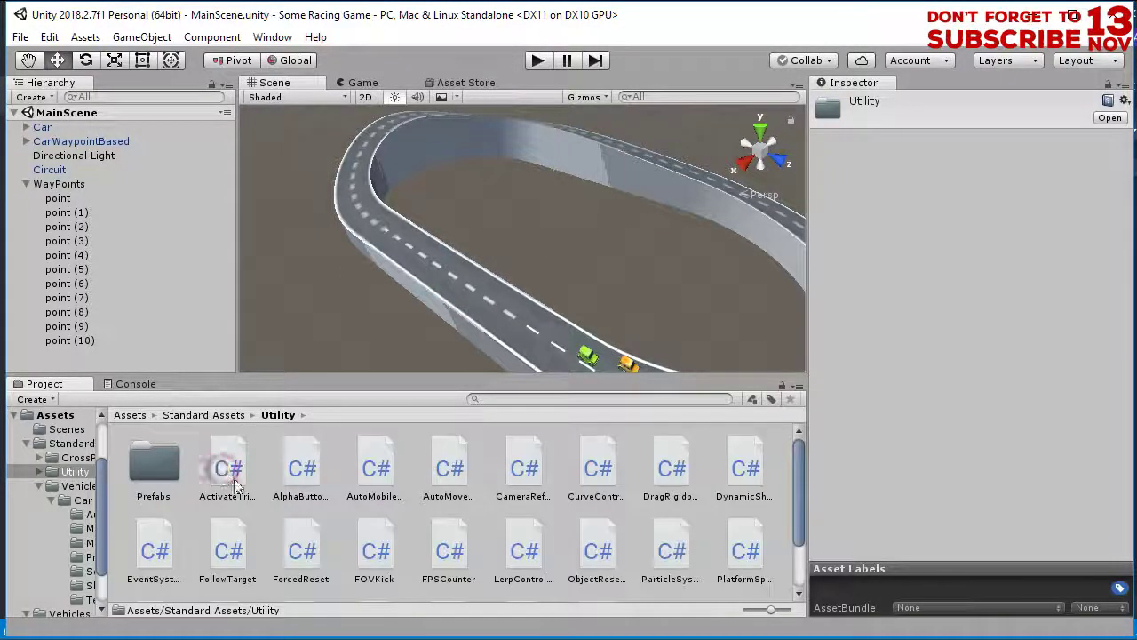
{"action": "scroll", "coordinate": [601, 524], "scroll_direction": "down", "scroll_amount": 2}
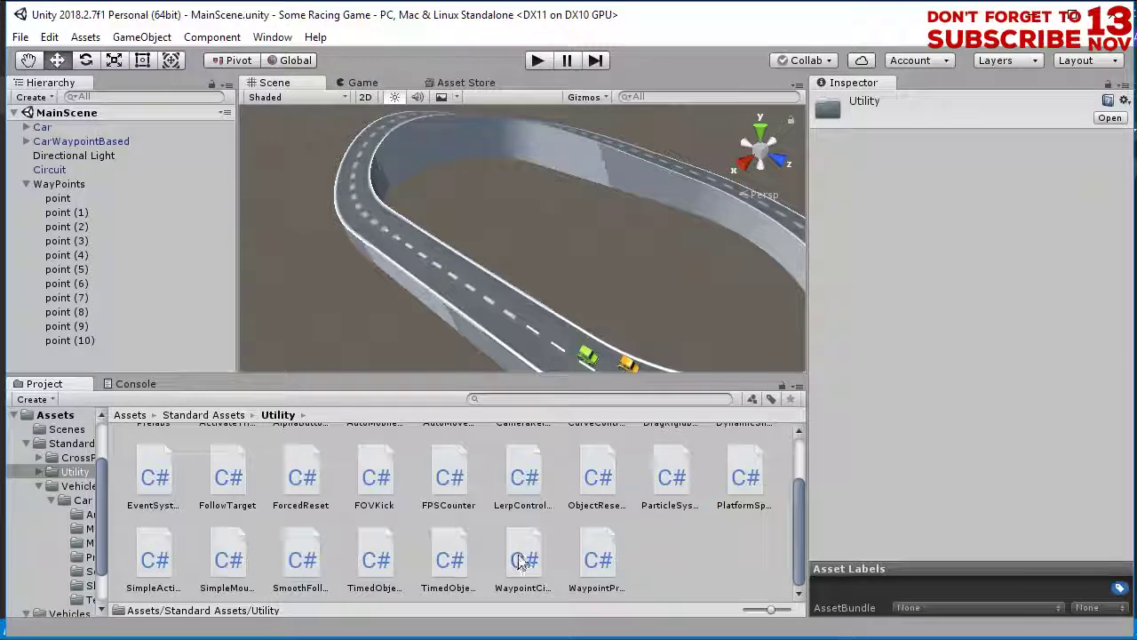
{"action": "left_click", "coordinate": [597, 560]}
{"action": "left_click", "coordinate": [516, 549]}
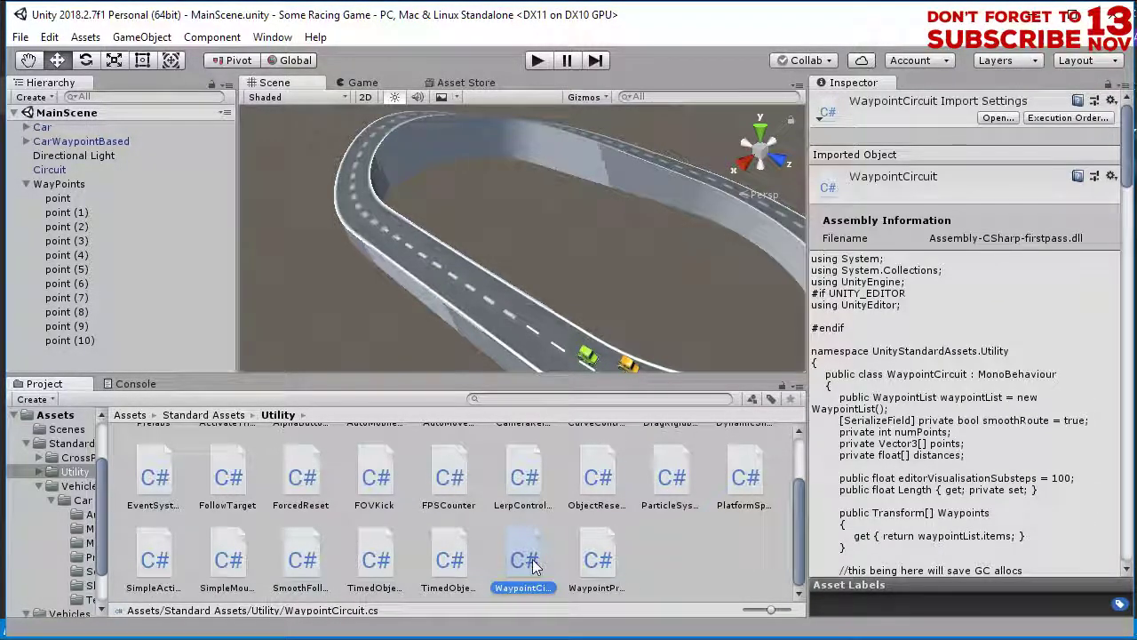
{"action": "left_click_drag", "start_coordinate": [535, 566], "coordinate": [60, 190]}
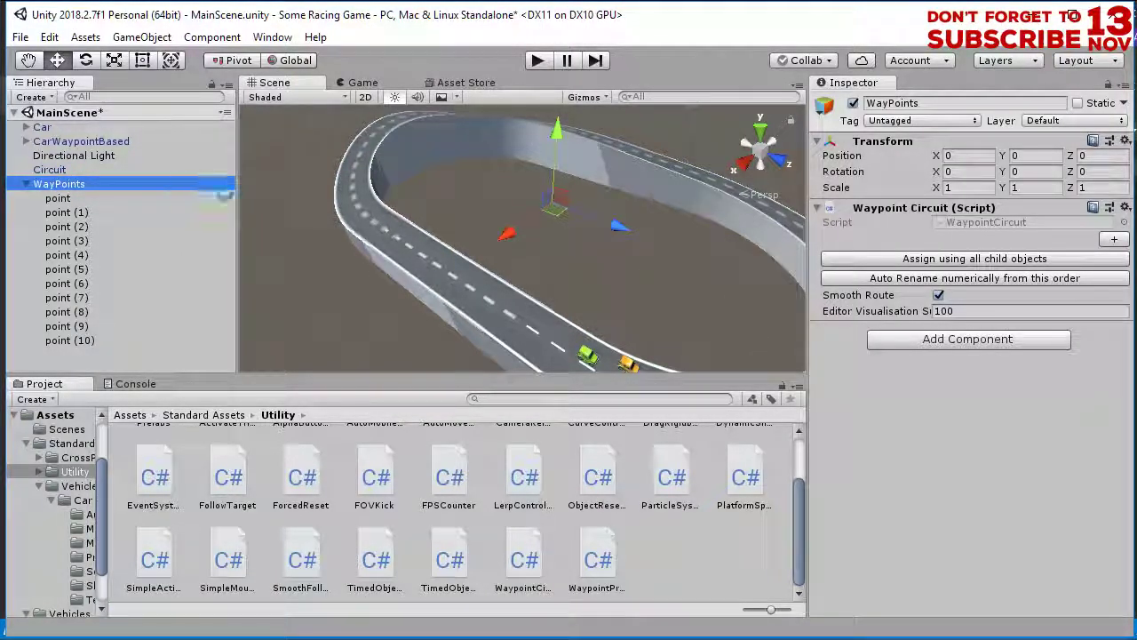
{"action": "key", "text": "ctrl+s"}
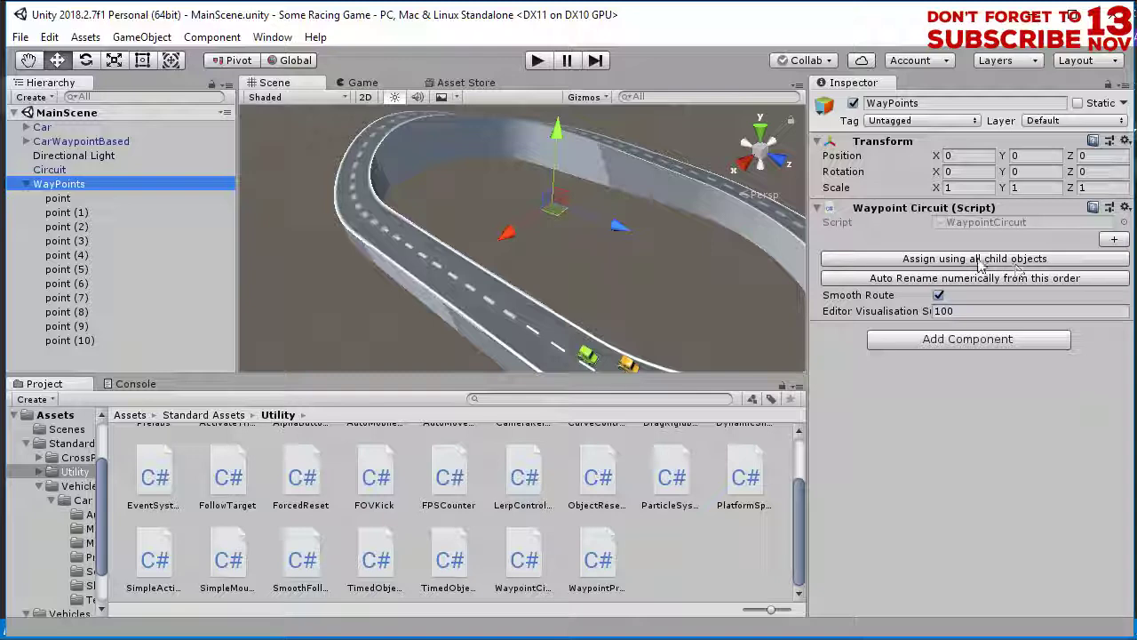
Fill the Waypoint Circuit list with all child objects of WayPoints and auto-rename them numerically in that order
{"action": "left_click", "coordinate": [978, 260]}
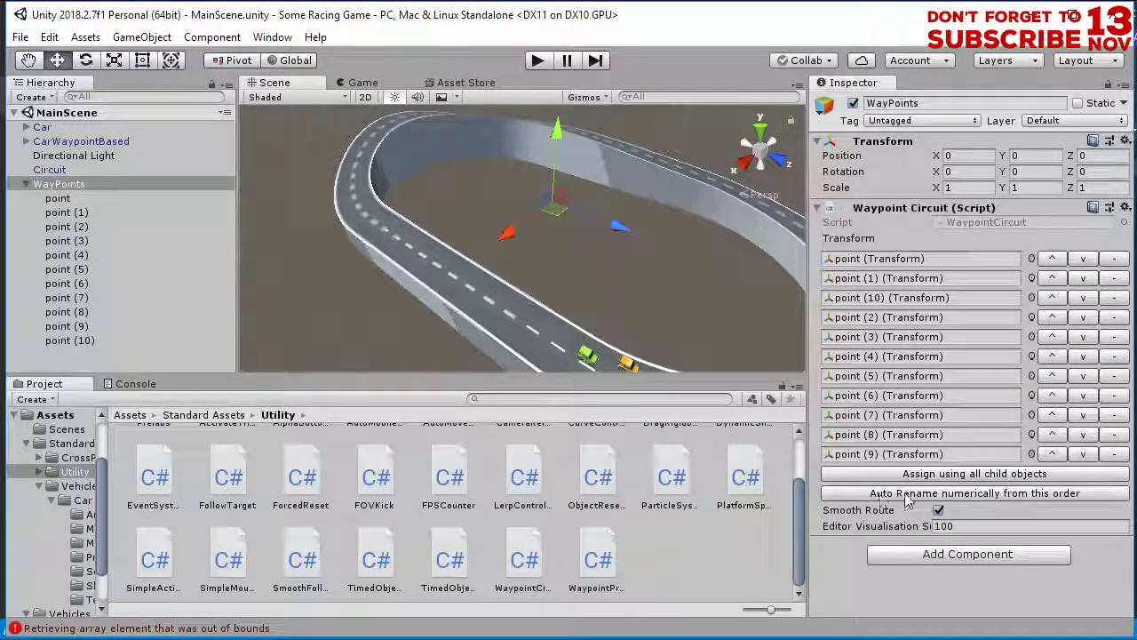
{"action": "left_click", "coordinate": [1038, 494]}
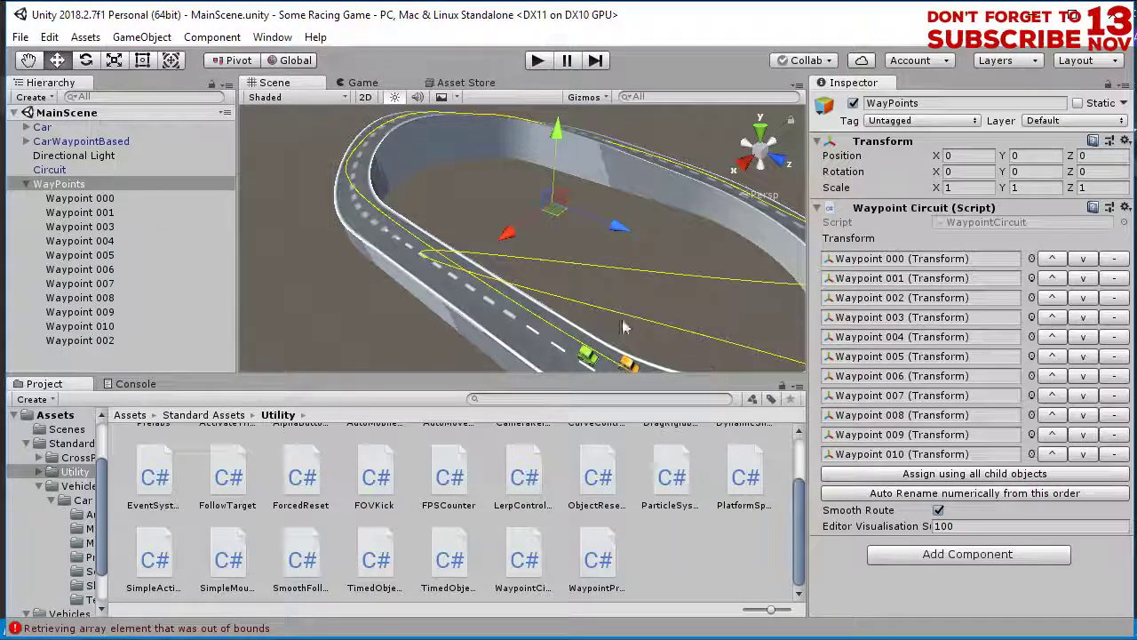
{"action": "left_click_drag", "start_coordinate": [384, 291], "coordinate": [505, 265], "text": "alt"}
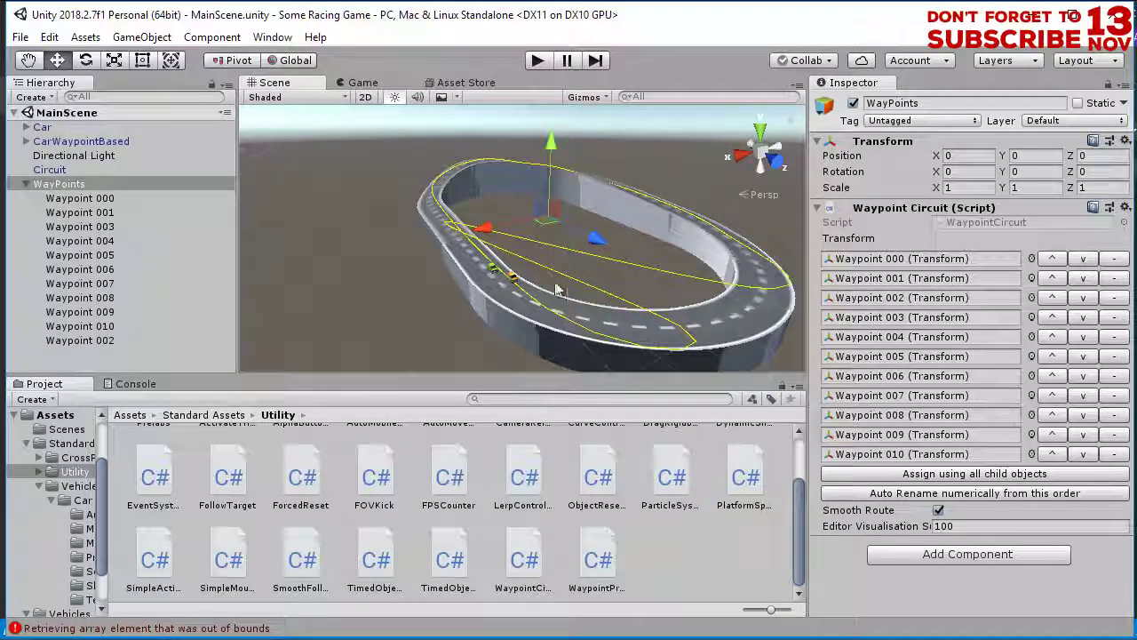
{"action": "mouse_move", "coordinate": [553, 284]}
{"action": "left_mouse_down", "text": "alt"}
{"action": "mouse_move", "coordinate": [627, 323]}
{"action": "mouse_move", "coordinate": [568, 291]}
{"action": "left_mouse_up", "text": "alt"}
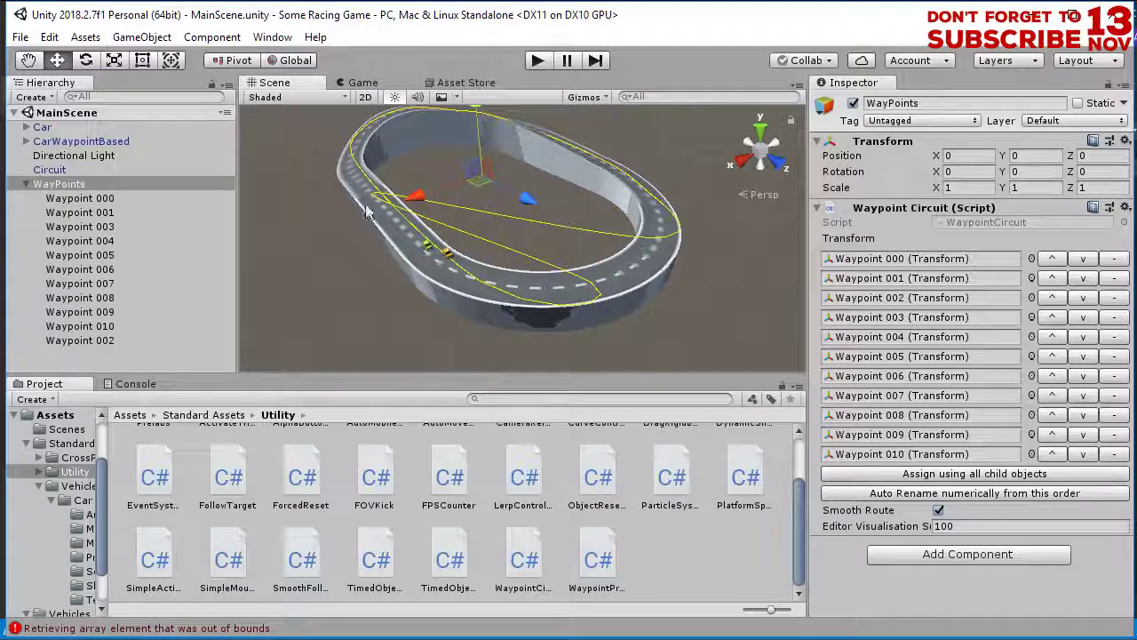
Check the waypoint order along the route and delete the out-of-sequence Waypoint 002 on the straight behind the cars
{"action": "left_click", "coordinate": [94, 198]}
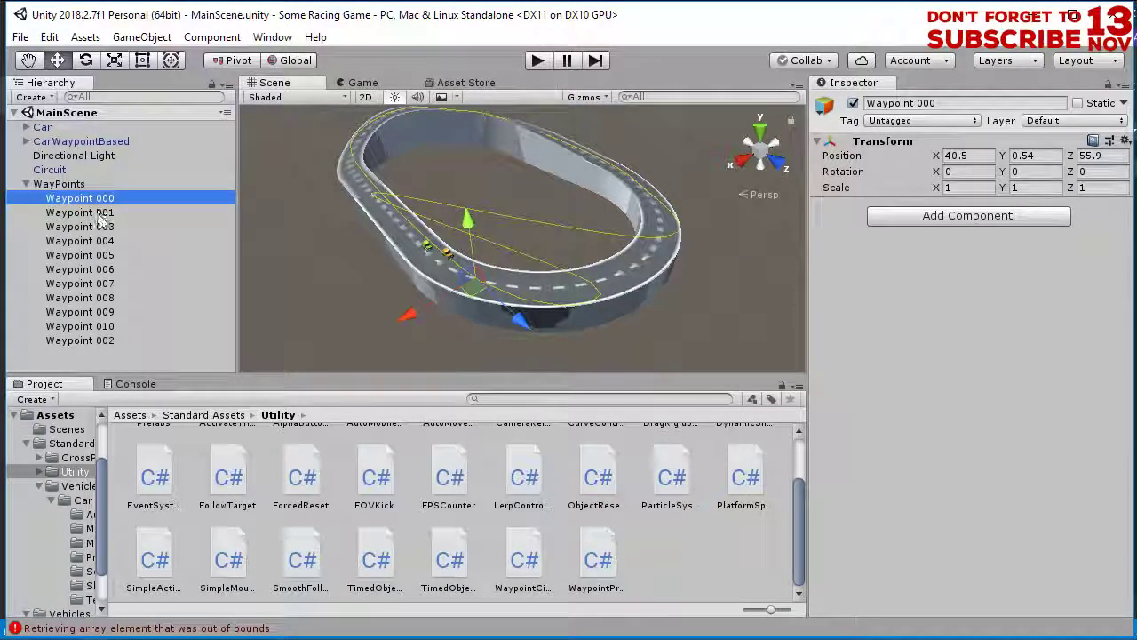
{"action": "left_click", "coordinate": [100, 213]}
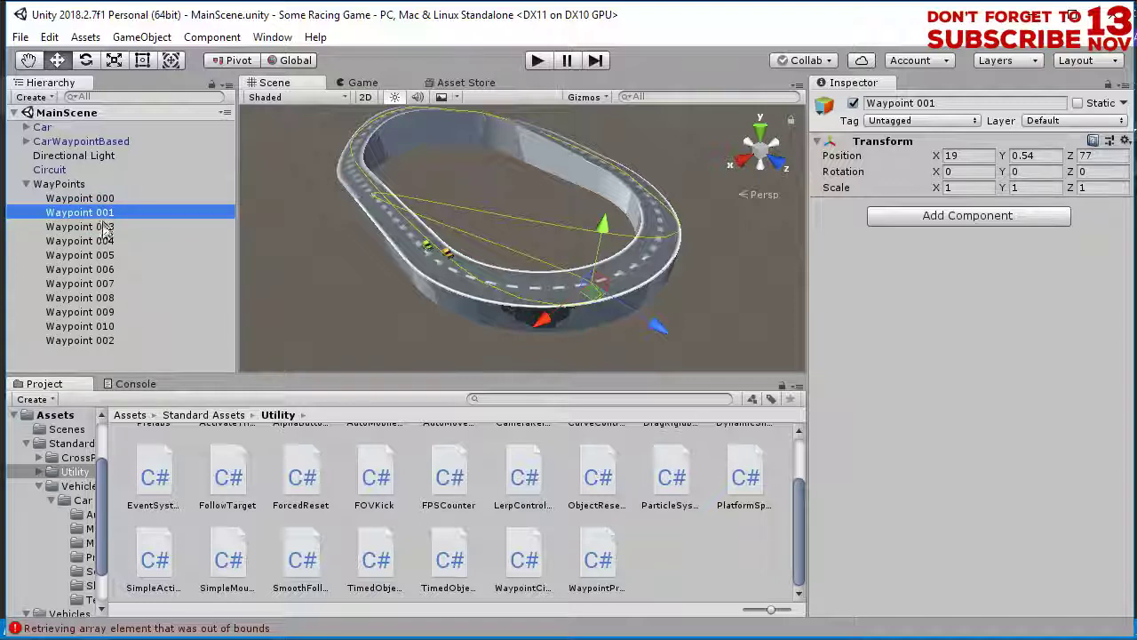
{"action": "left_click", "coordinate": [104, 228]}
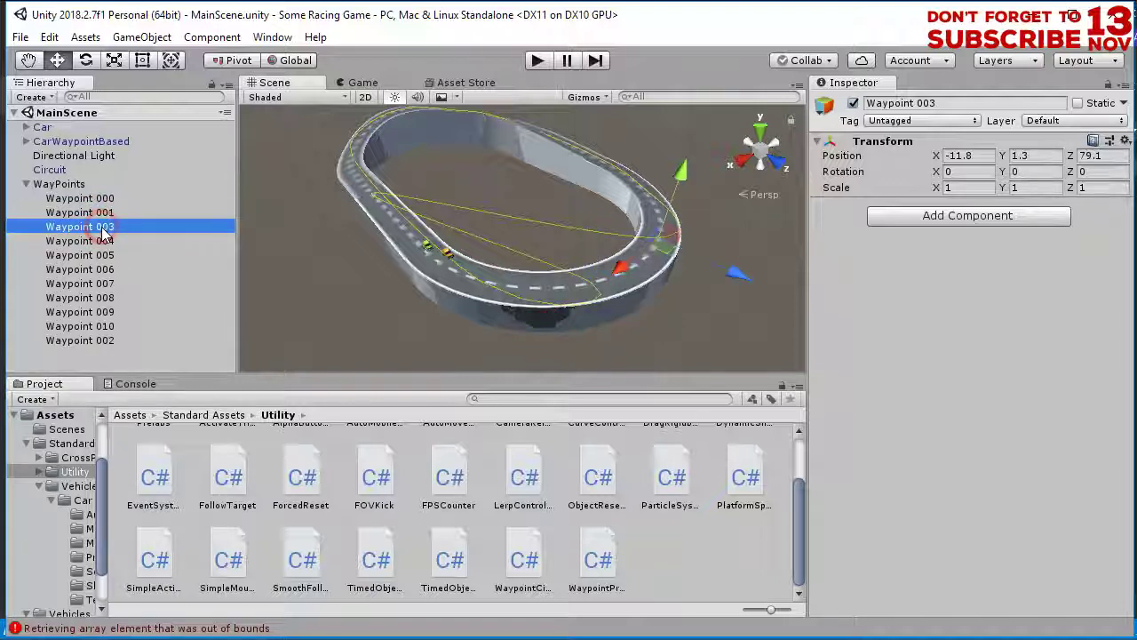
{"action": "left_click", "coordinate": [103, 351]}
{"action": "left_click", "coordinate": [108, 340]}
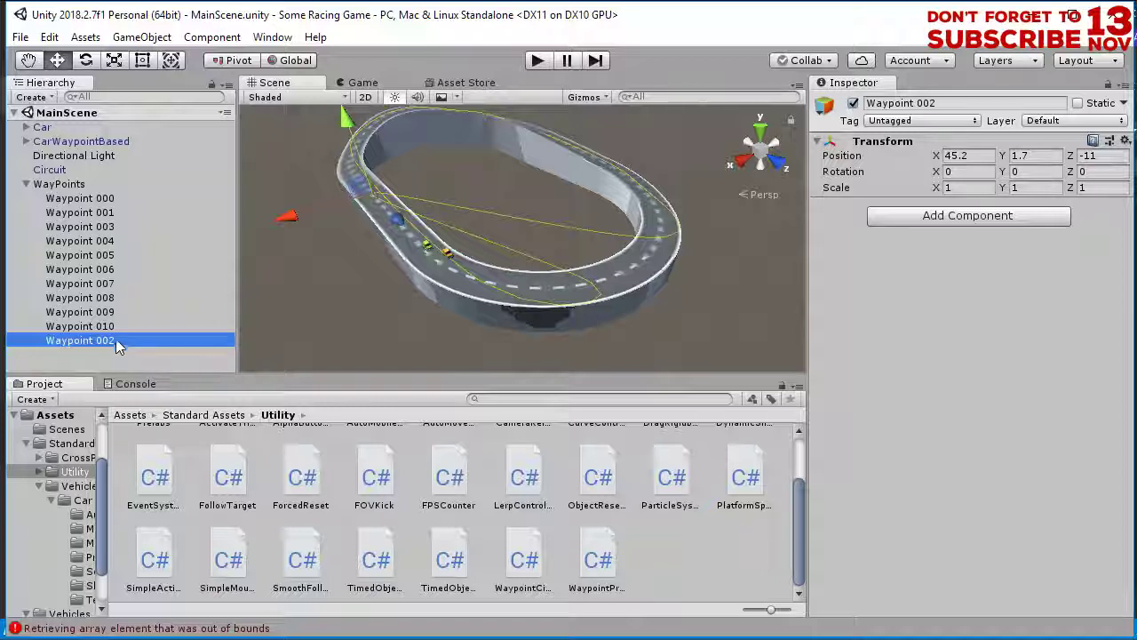
{"action": "left_click", "coordinate": [94, 340]}
{"action": "left_click", "coordinate": [89, 340]}
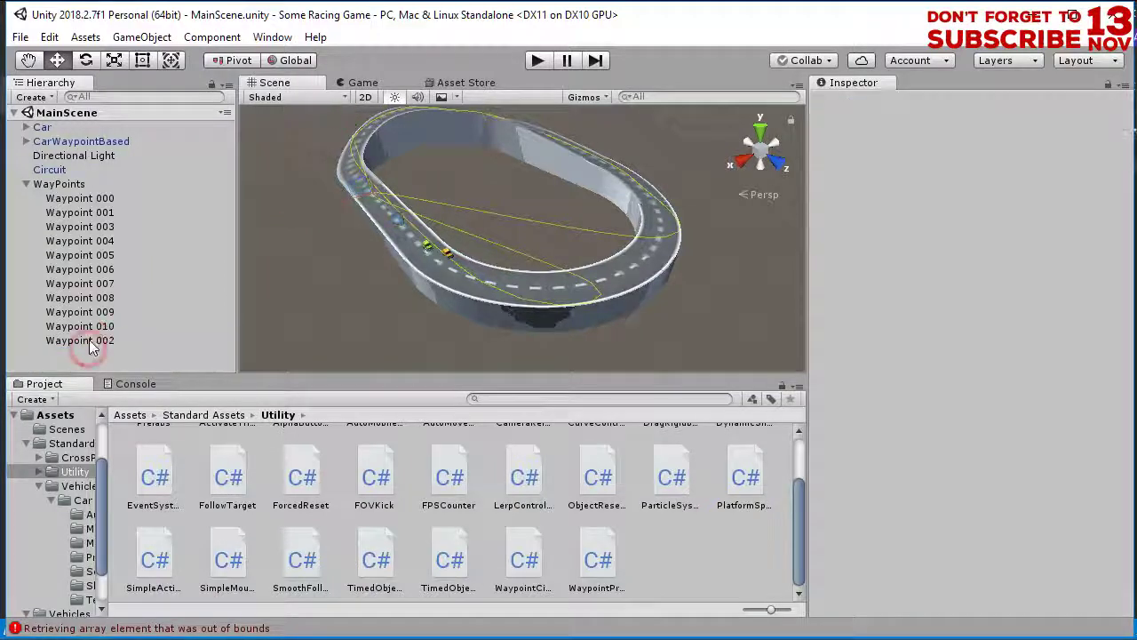
{"action": "key", "text": "Delete"}
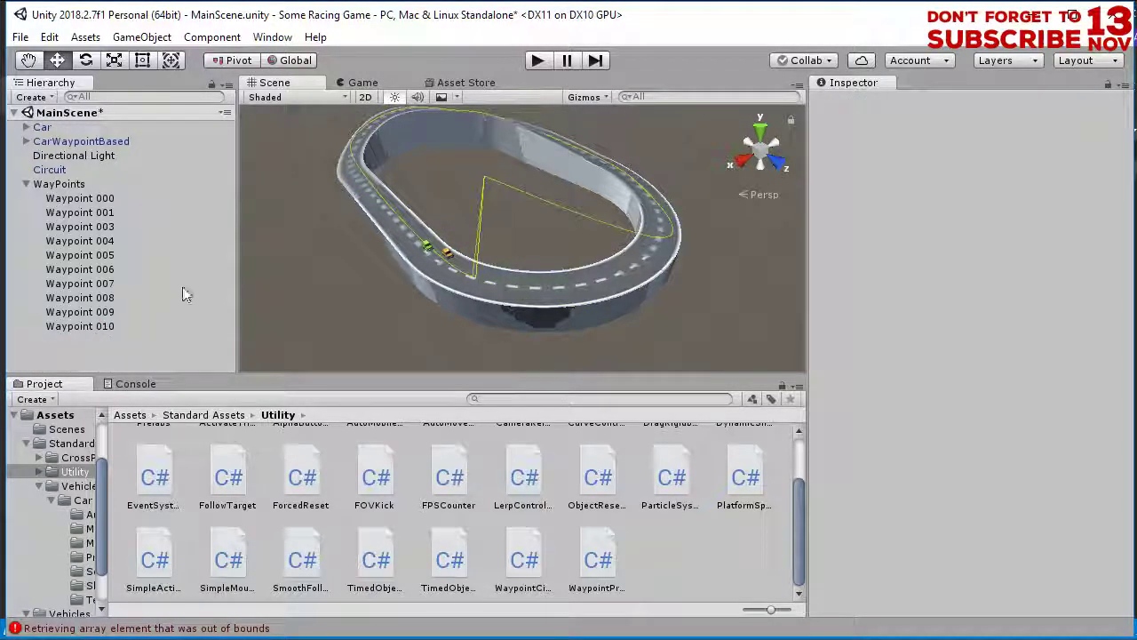
Examine the positions and order of the remaining waypoints around the circuit
{"action": "left_click", "coordinate": [87, 325]}
{"action": "left_click", "coordinate": [97, 312]}
{"action": "left_click", "coordinate": [103, 283]}
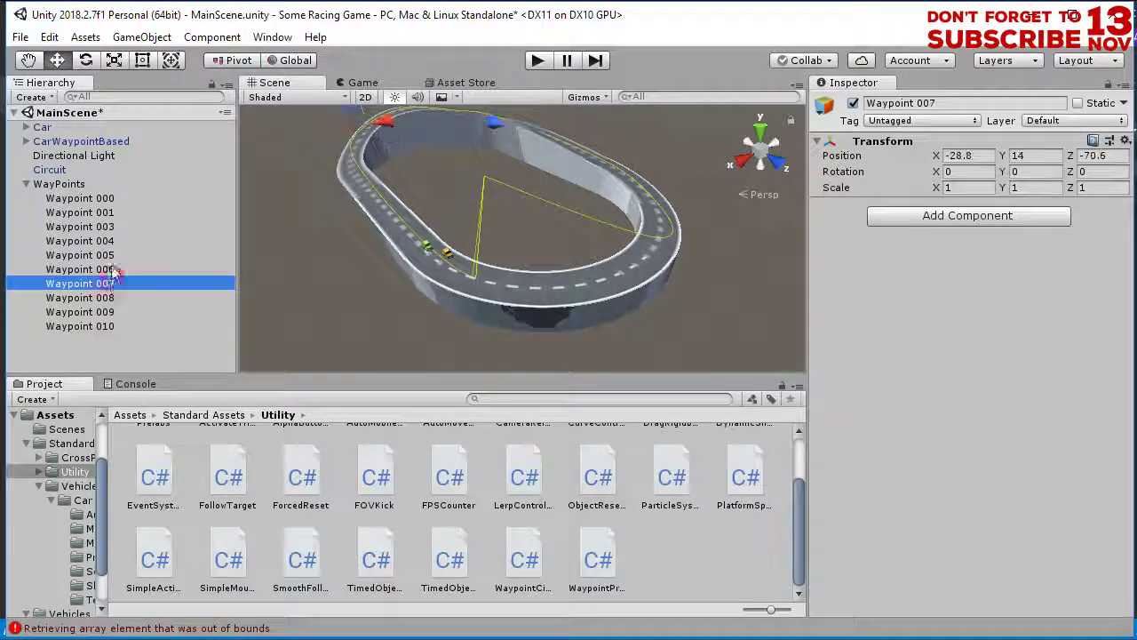
{"action": "left_click", "coordinate": [96, 212]}
{"action": "left_click", "coordinate": [93, 198]}
{"action": "left_click", "coordinate": [98, 211]}
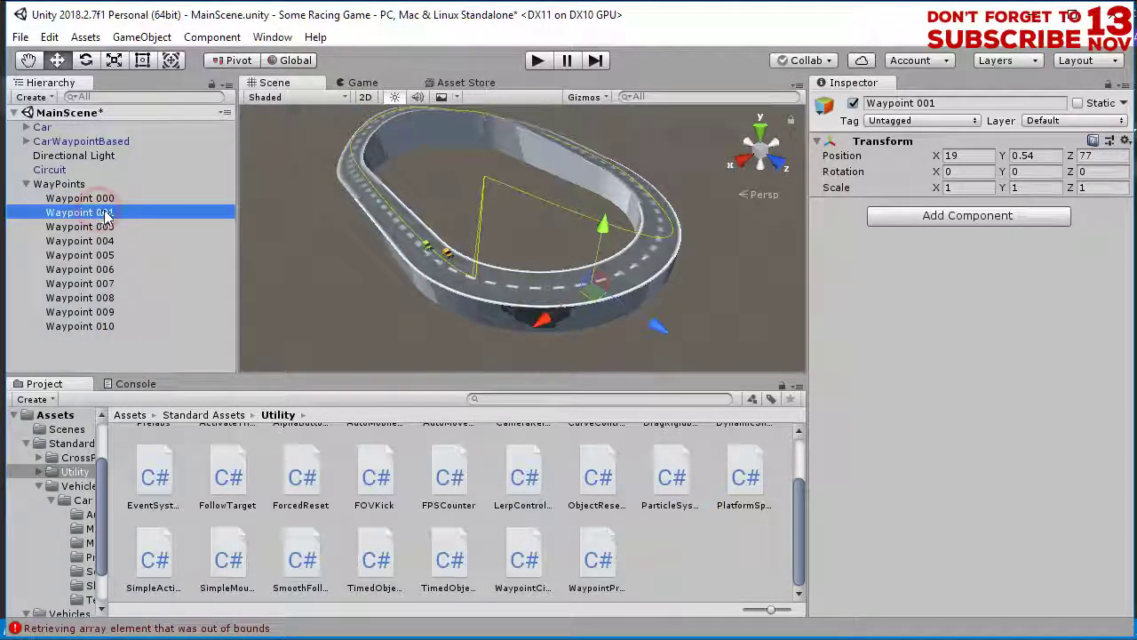
{"action": "left_click", "coordinate": [107, 201]}
{"action": "left_click", "coordinate": [106, 213]}
{"action": "left_click", "coordinate": [108, 227]}
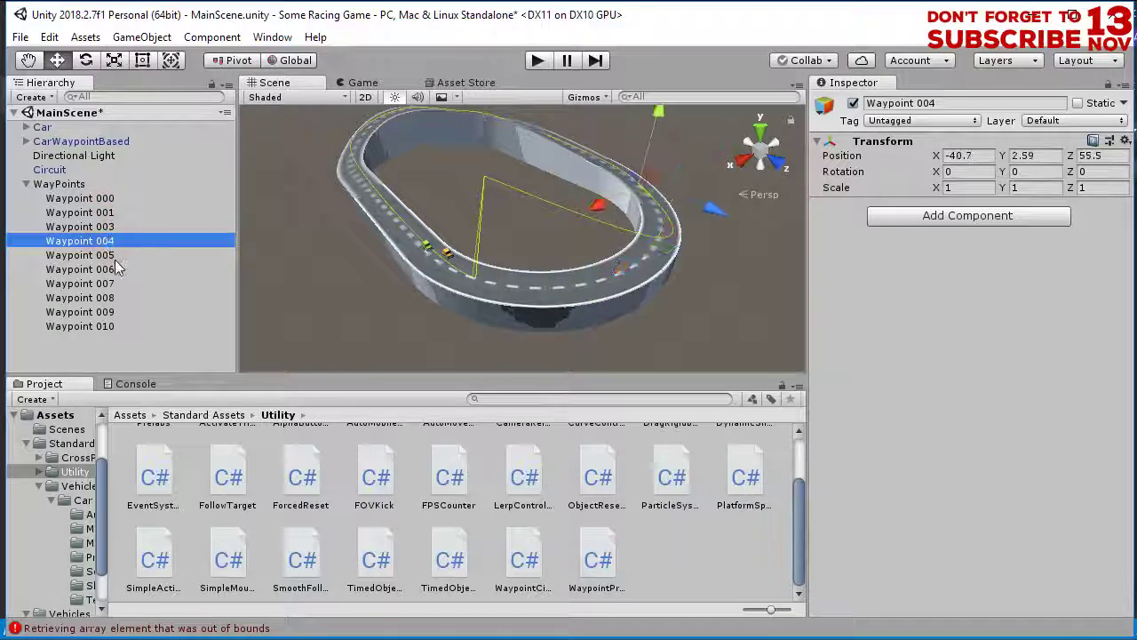
Reassign the WayPoints circuit list from all child objects and auto-rename the remaining waypoints numerically
{"action": "left_click", "coordinate": [59, 184]}
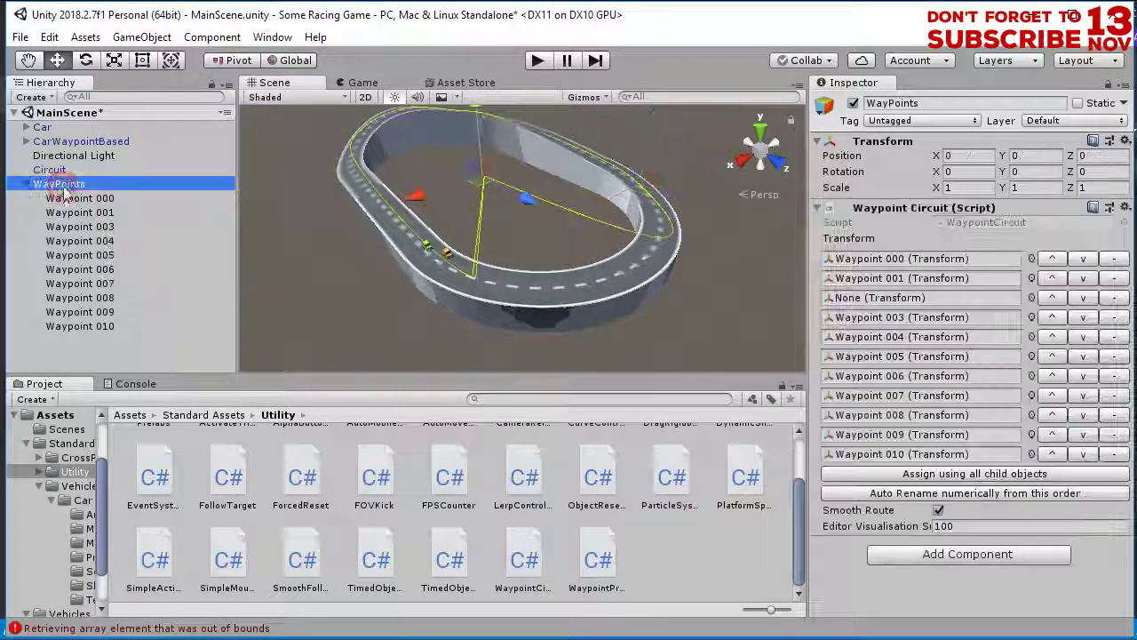
{"action": "left_click", "coordinate": [977, 474]}
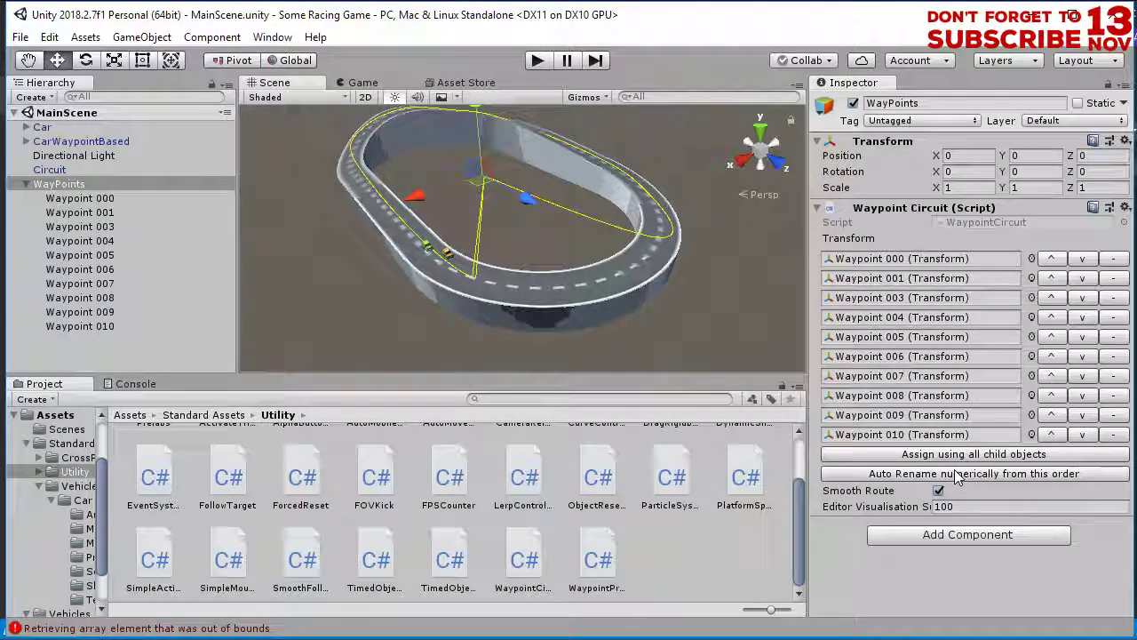
{"action": "left_click", "coordinate": [956, 480]}
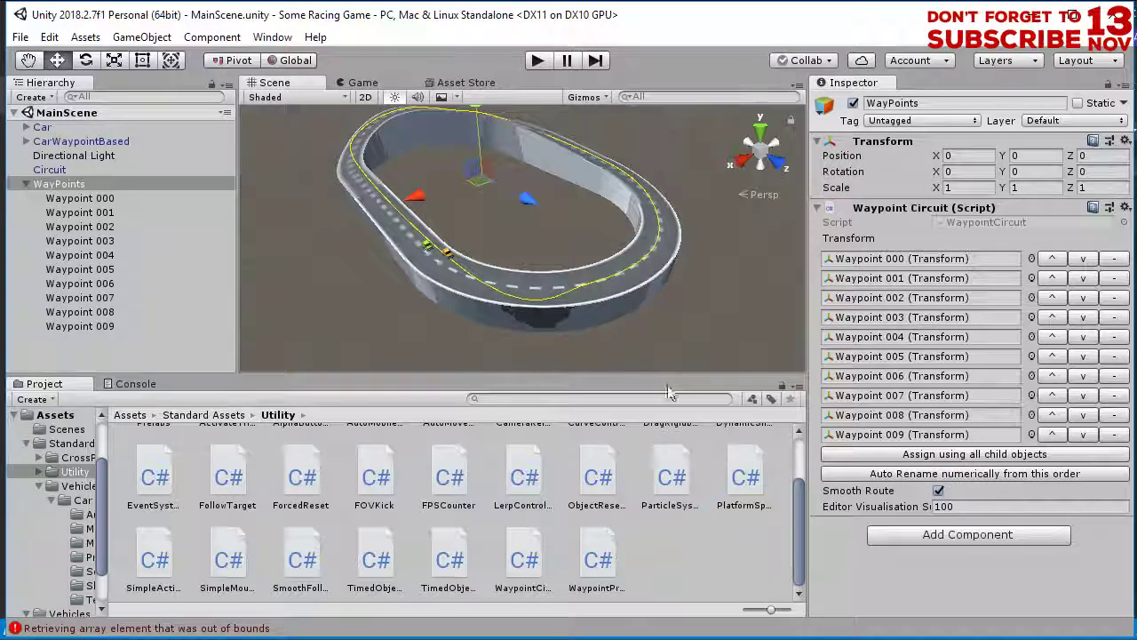
Move Waypoint 000 onto the road's centre line at the start of the bend in front of the cars
{"action": "left_click_drag", "start_coordinate": [604, 355], "coordinate": [656, 405], "text": "alt"}
{"action": "left_click_drag", "start_coordinate": [515, 295], "coordinate": [556, 396], "text": "alt"}
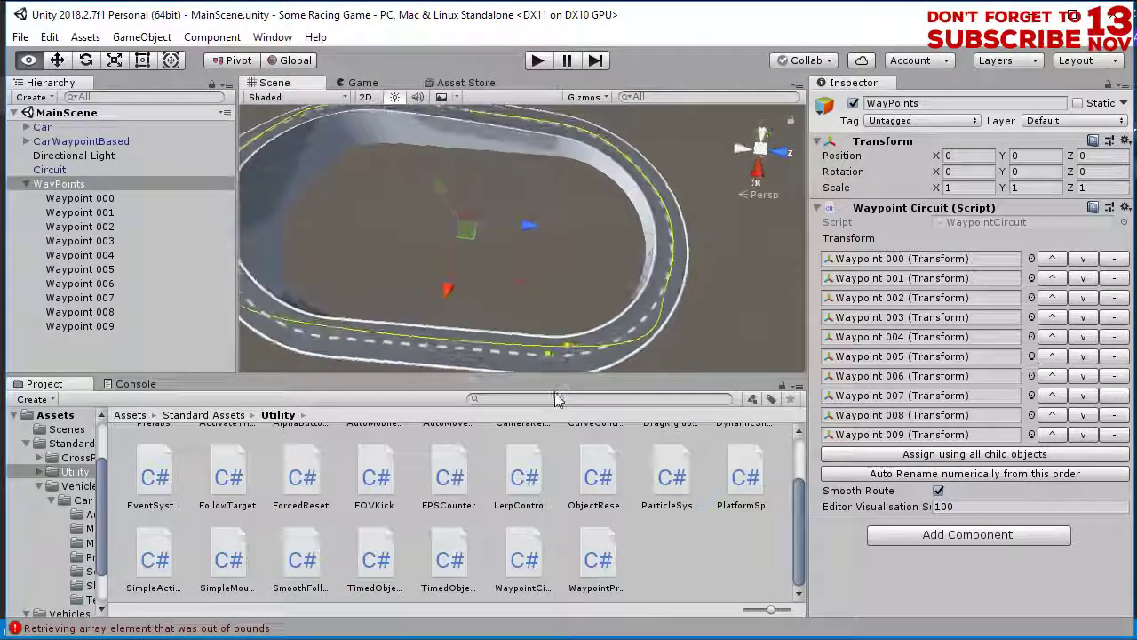
{"action": "scroll", "coordinate": [481, 219], "scroll_direction": "down", "scroll_amount": 2}
{"action": "left_click_drag", "start_coordinate": [482, 226], "coordinate": [524, 344], "text": "alt"}
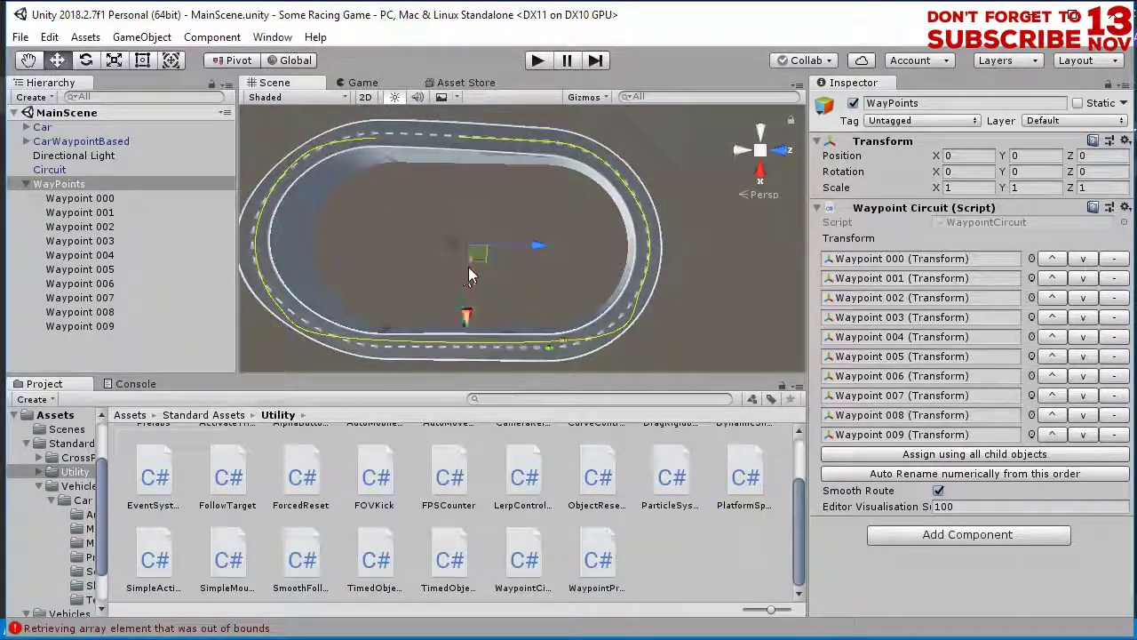
{"action": "left_click", "coordinate": [760, 150]}
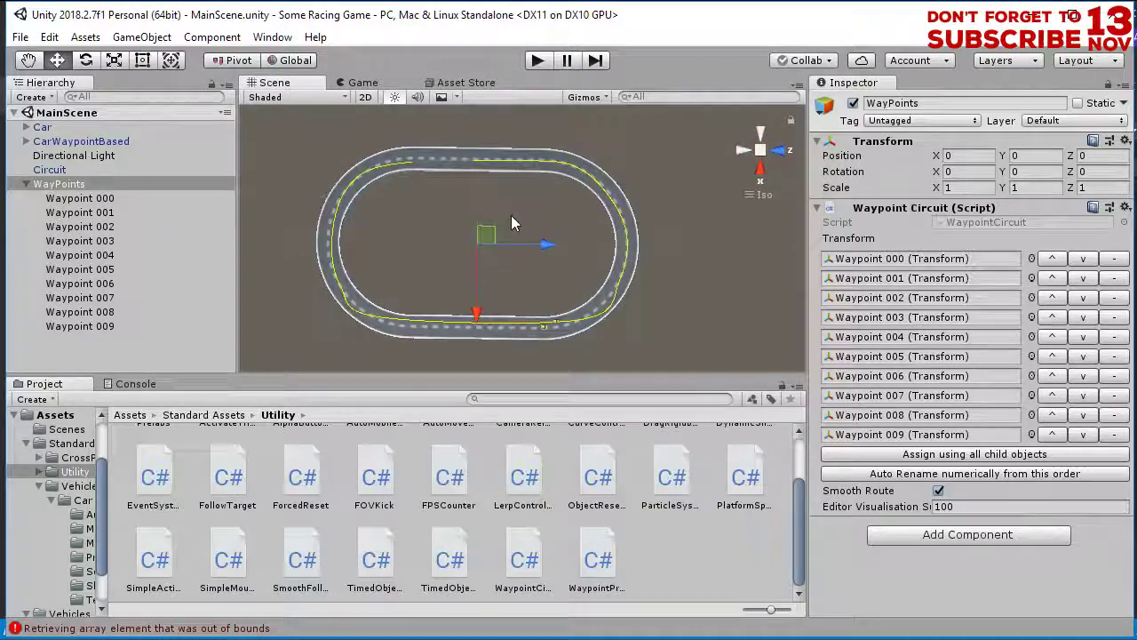
{"action": "scroll", "coordinate": [518, 227], "scroll_direction": "up", "scroll_amount": 2}
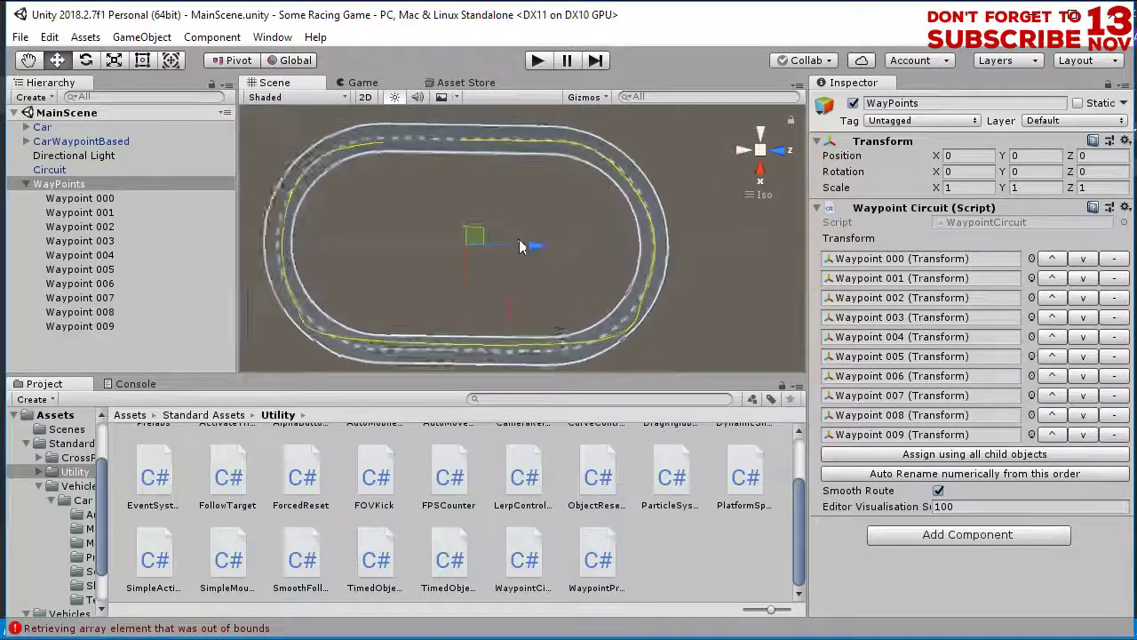
{"action": "left_click", "coordinate": [80, 198]}
{"action": "key", "text": "f"}
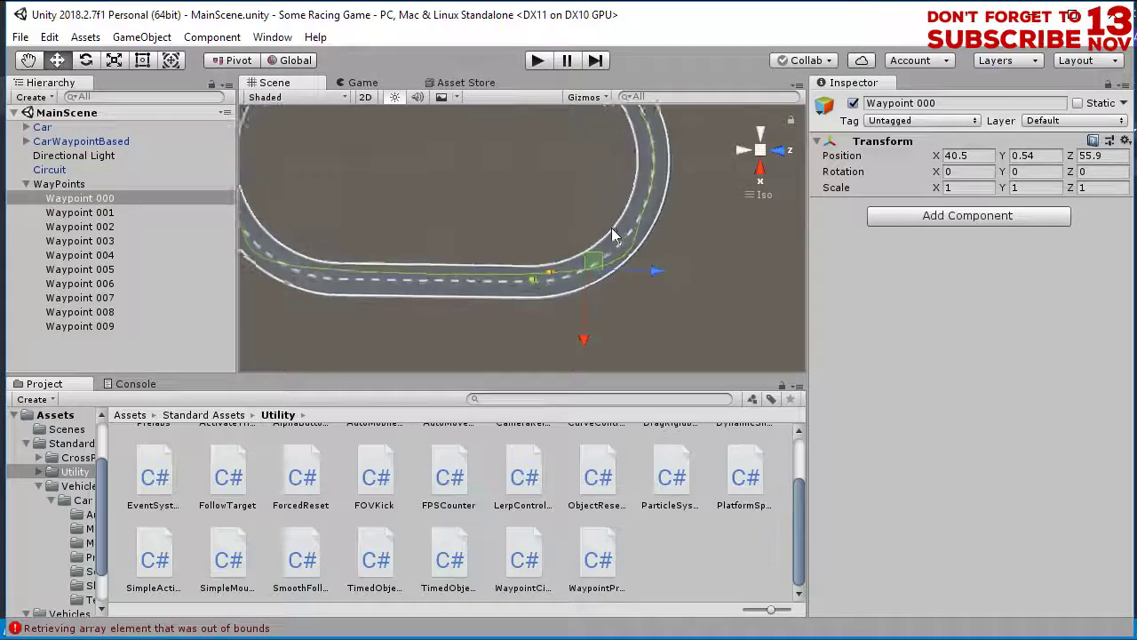
{"action": "left_click_drag", "start_coordinate": [596, 261], "coordinate": [570, 268]}
Shift Waypoint 001 inward along the bend and move Waypoint 002 to about X -14.3 and Z 79.2
{"action": "middle_click_drag", "start_coordinate": [469, 281], "coordinate": [630, 301]}
{"action": "left_click", "coordinate": [86, 216]}
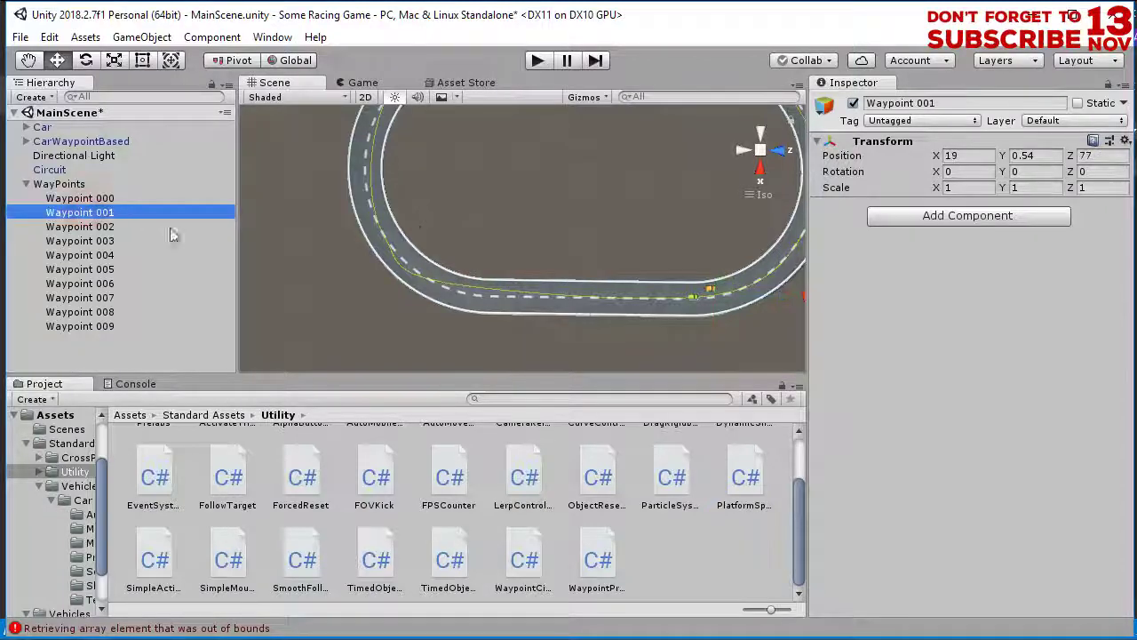
{"action": "key", "text": "f"}
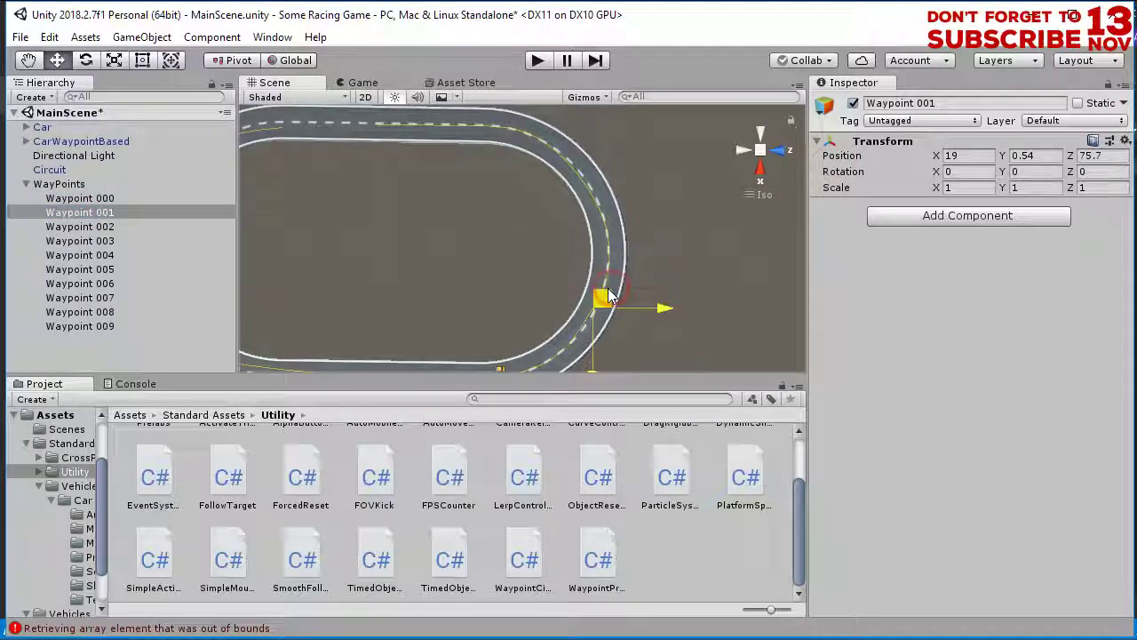
{"action": "left_click_drag", "start_coordinate": [610, 296], "coordinate": [576, 300]}
{"action": "left_click", "coordinate": [119, 229]}
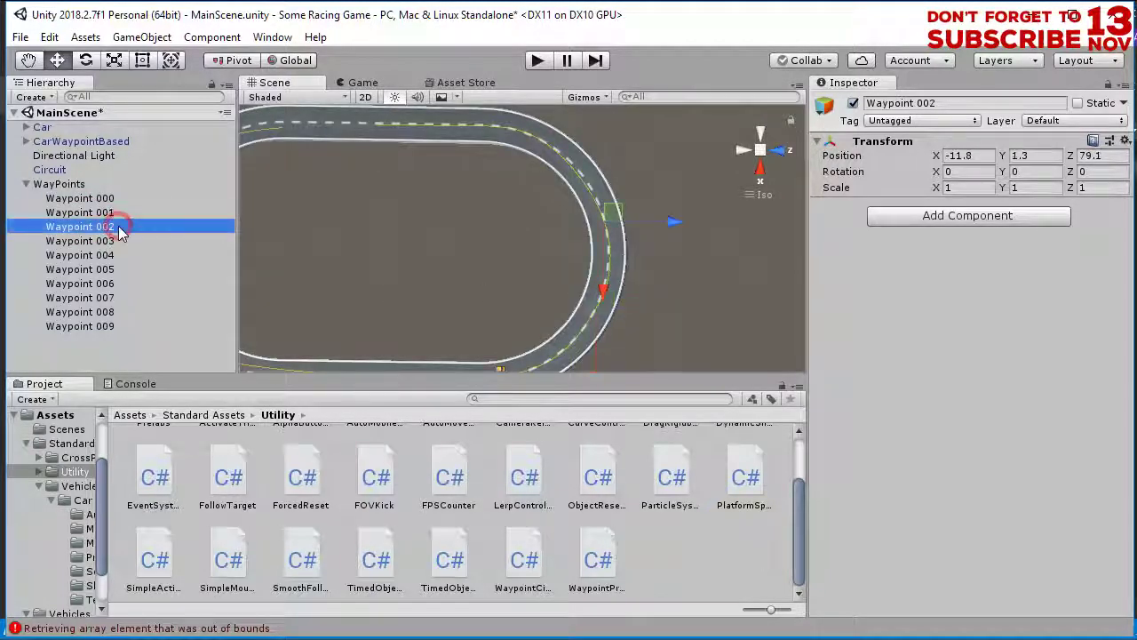
{"action": "left_click_drag", "start_coordinate": [612, 213], "coordinate": [613, 203]}
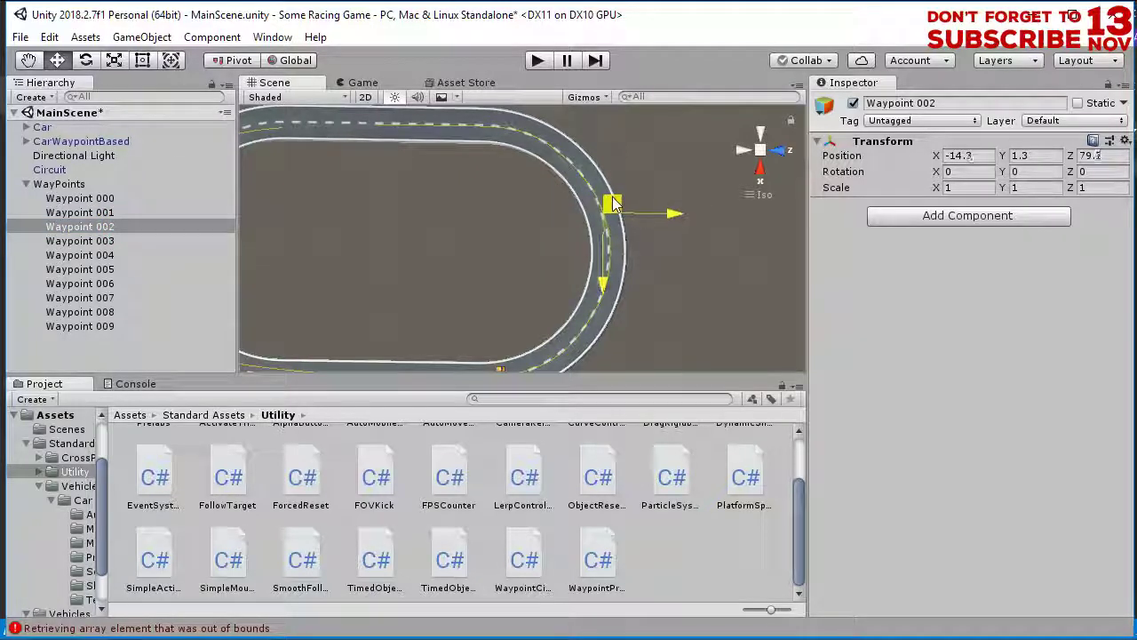
Move Waypoint 004 along the far straight to about X -45.2 and Z 1.3
{"action": "left_click", "coordinate": [130, 241]}
{"action": "scroll", "coordinate": [457, 243], "scroll_direction": "down", "scroll_amount": 4}
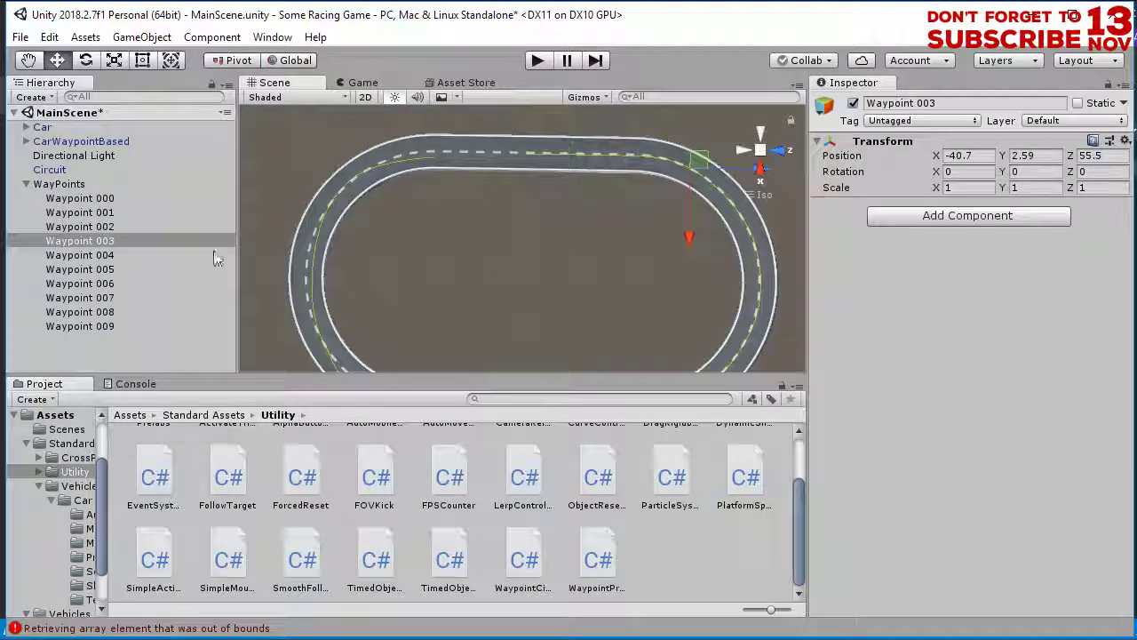
{"action": "left_click", "coordinate": [114, 256]}
{"action": "left_click_drag", "start_coordinate": [601, 154], "coordinate": [549, 148]}
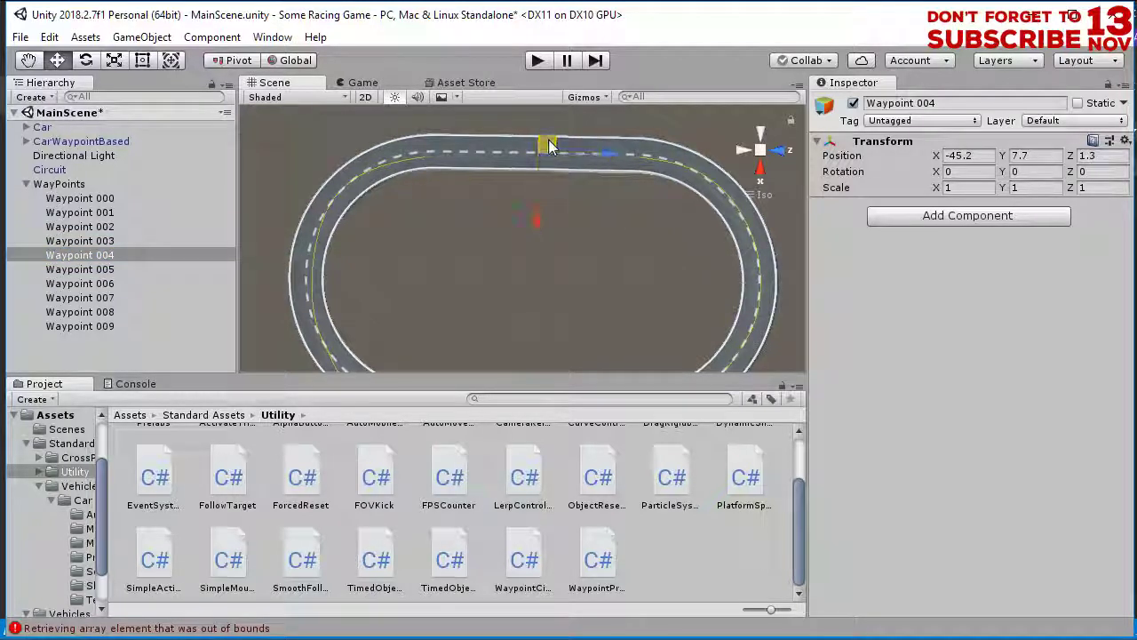
Move Waypoint 005 to about X -44 and Z -45.6, and nudge Waypoint 006 towards the bend's centre line
{"action": "left_click", "coordinate": [102, 268]}
{"action": "left_click_drag", "start_coordinate": [414, 147], "coordinate": [422, 148]}
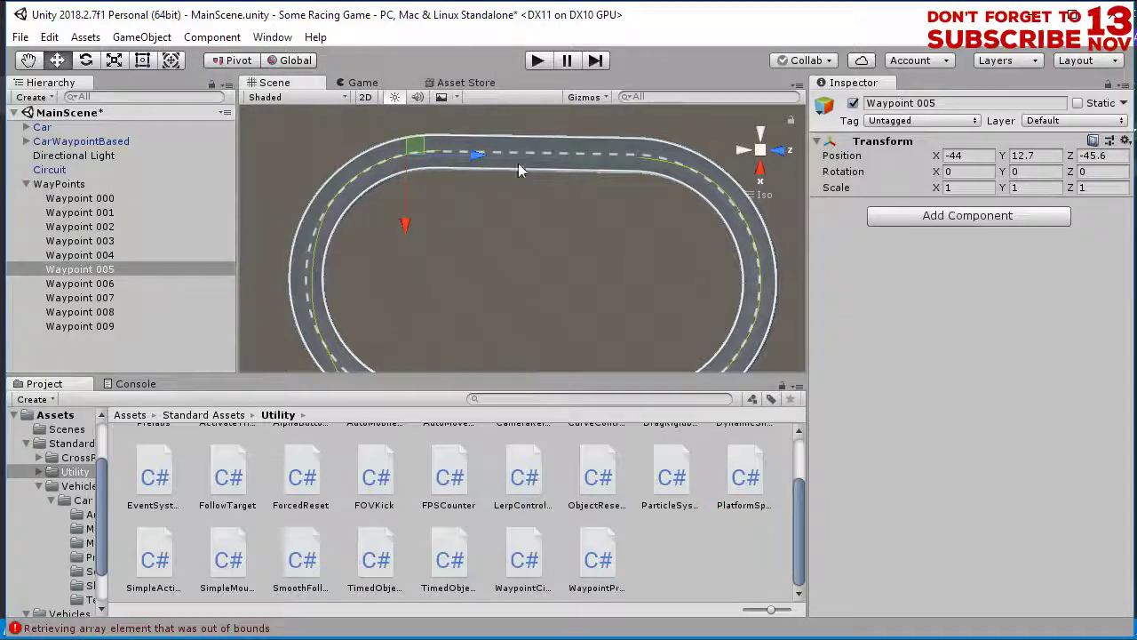
{"action": "scroll", "coordinate": [518, 162], "scroll_direction": "up", "scroll_amount": 2}
{"action": "middle_click_drag", "start_coordinate": [328, 269], "coordinate": [443, 230]}
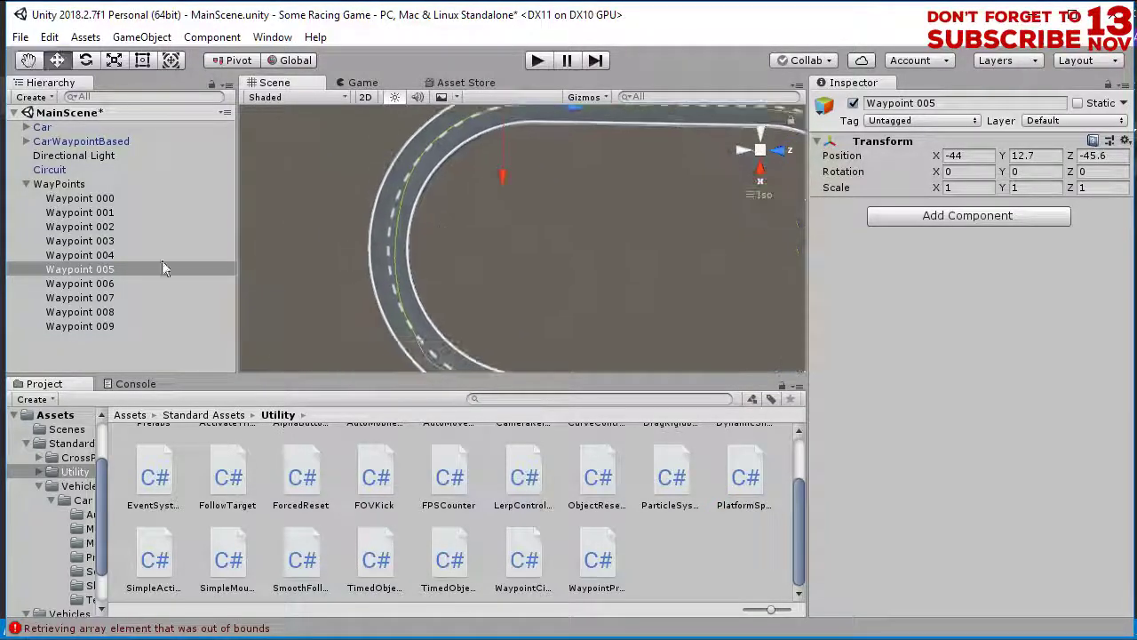
{"action": "left_click", "coordinate": [122, 284]}
{"action": "left_click_drag", "start_coordinate": [433, 146], "coordinate": [432, 148]}
Move Waypoint 007 to about X -2.1 and Z -81.4, and shift Waypoint 008 towards the road's centre line
{"action": "left_click", "coordinate": [89, 299]}
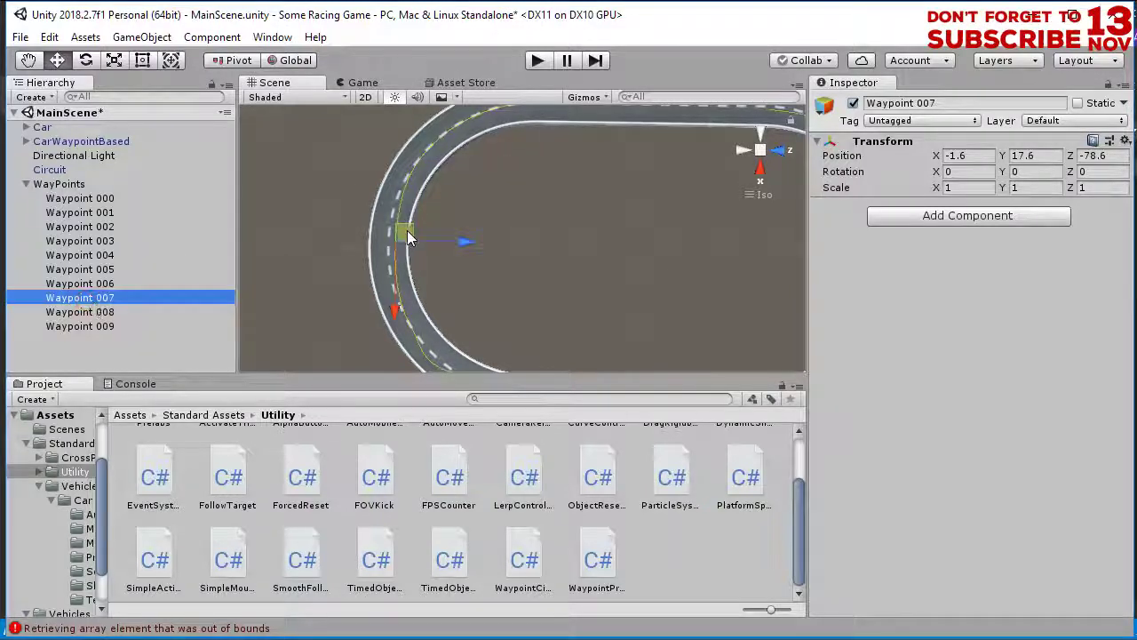
{"action": "left_click_drag", "start_coordinate": [408, 235], "coordinate": [396, 233]}
{"action": "middle_click_drag", "start_coordinate": [384, 310], "coordinate": [353, 230]}
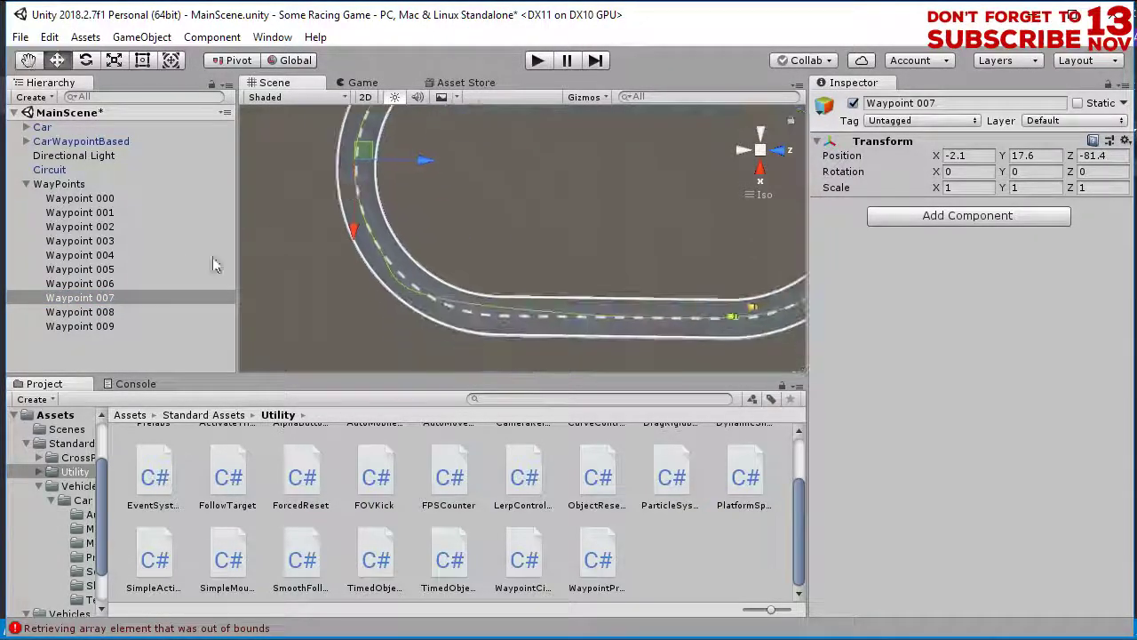
{"action": "left_click", "coordinate": [98, 311]}
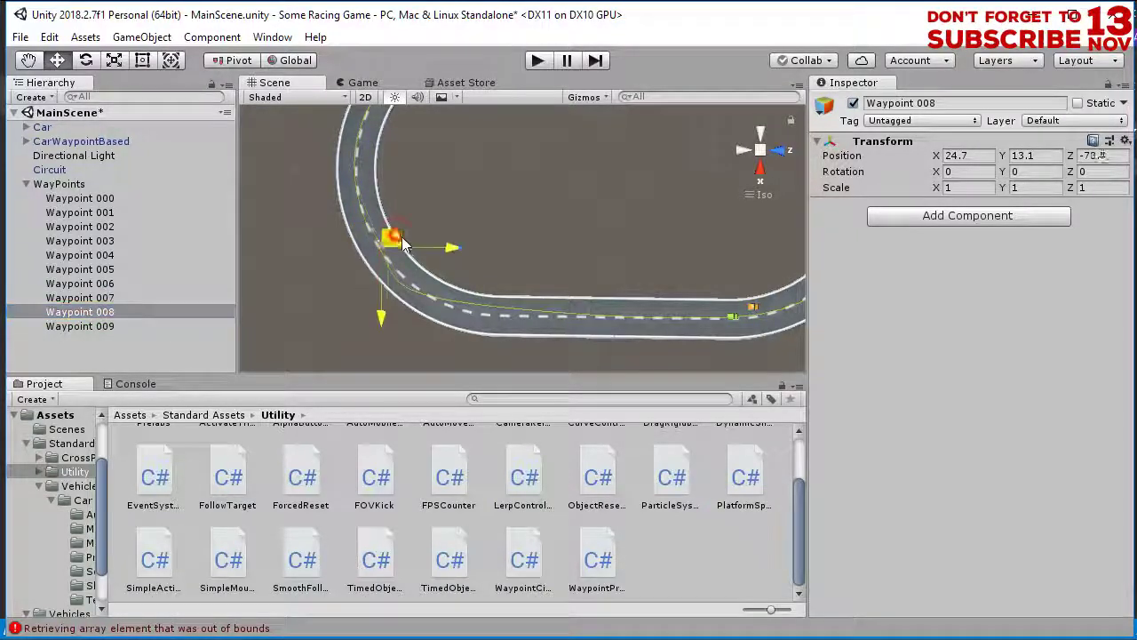
{"action": "left_click_drag", "start_coordinate": [402, 244], "coordinate": [396, 239]}
Move Waypoint 009 to about X 43.5 and Z -41.4, and readjust Waypoint 008 to about X 26.7 and Z -73.4
{"action": "left_click", "coordinate": [150, 325]}
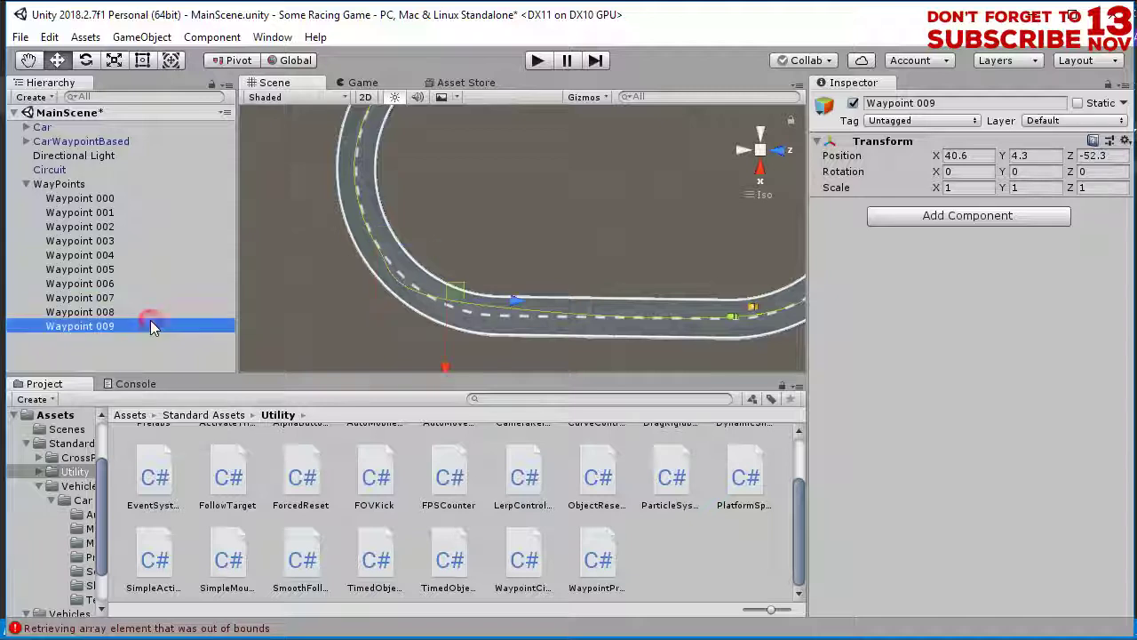
{"action": "left_click_drag", "start_coordinate": [471, 306], "coordinate": [495, 302]}
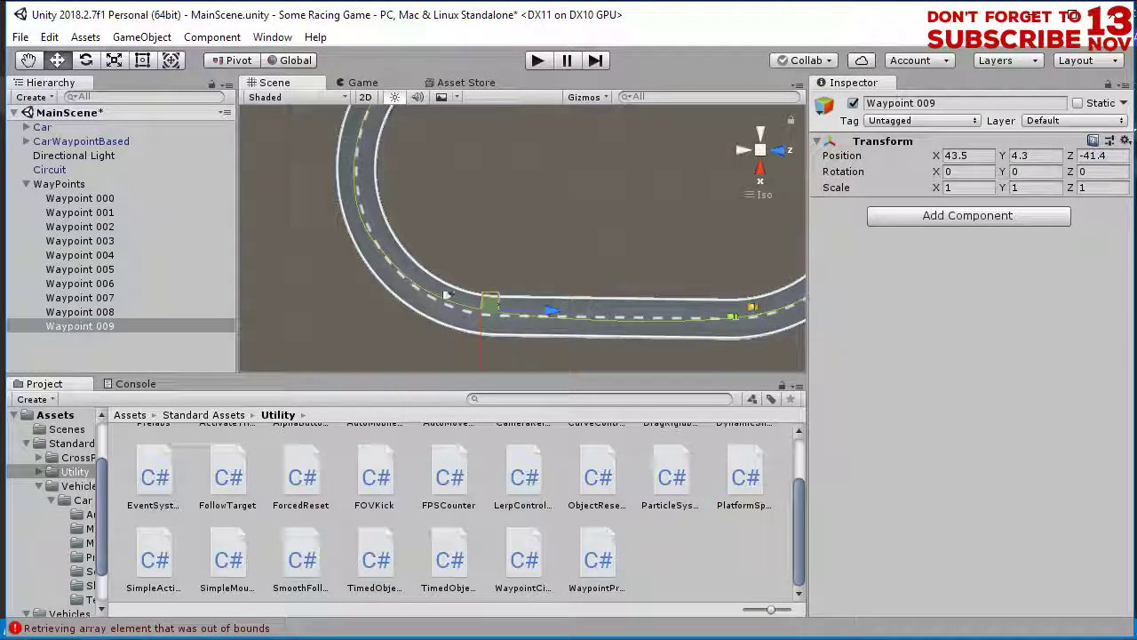
{"action": "left_click", "coordinate": [149, 312]}
{"action": "left_click_drag", "start_coordinate": [384, 242], "coordinate": [396, 253]}
Raise Waypoint 004 on the far straight to about Y 9.7 and save the scene
{"action": "middle_click_drag", "start_coordinate": [559, 245], "coordinate": [578, 347]}
{"action": "left_click_drag", "start_coordinate": [638, 291], "coordinate": [550, 192], "text": "alt"}
{"action": "left_click", "coordinate": [762, 159]}
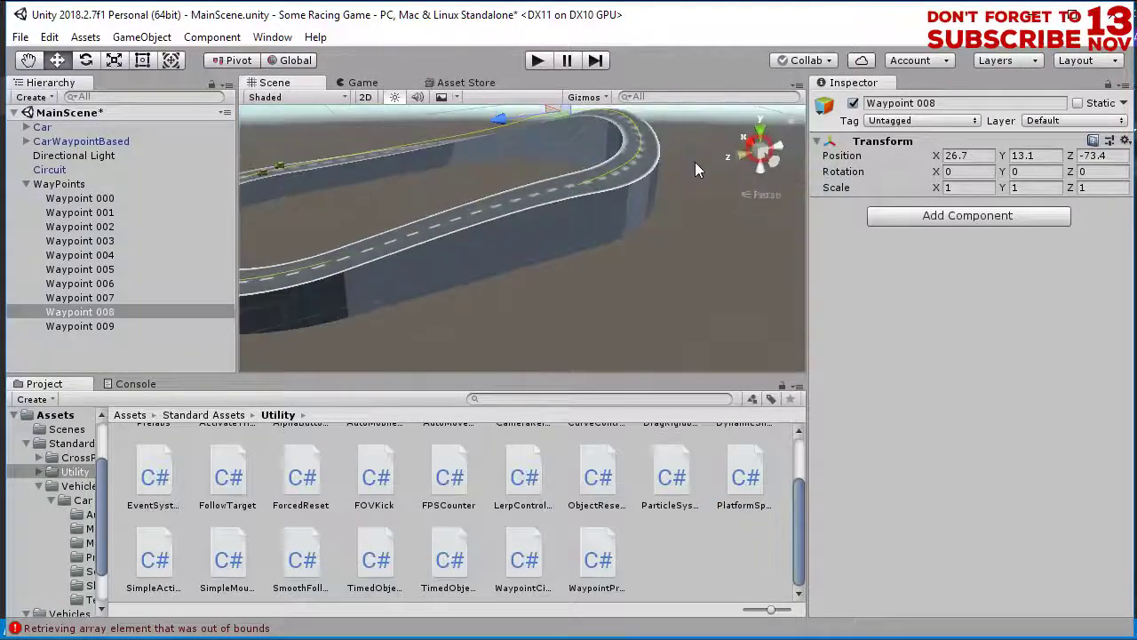
{"action": "middle_click_drag", "start_coordinate": [483, 225], "coordinate": [486, 230]}
{"action": "left_click", "coordinate": [105, 240]}
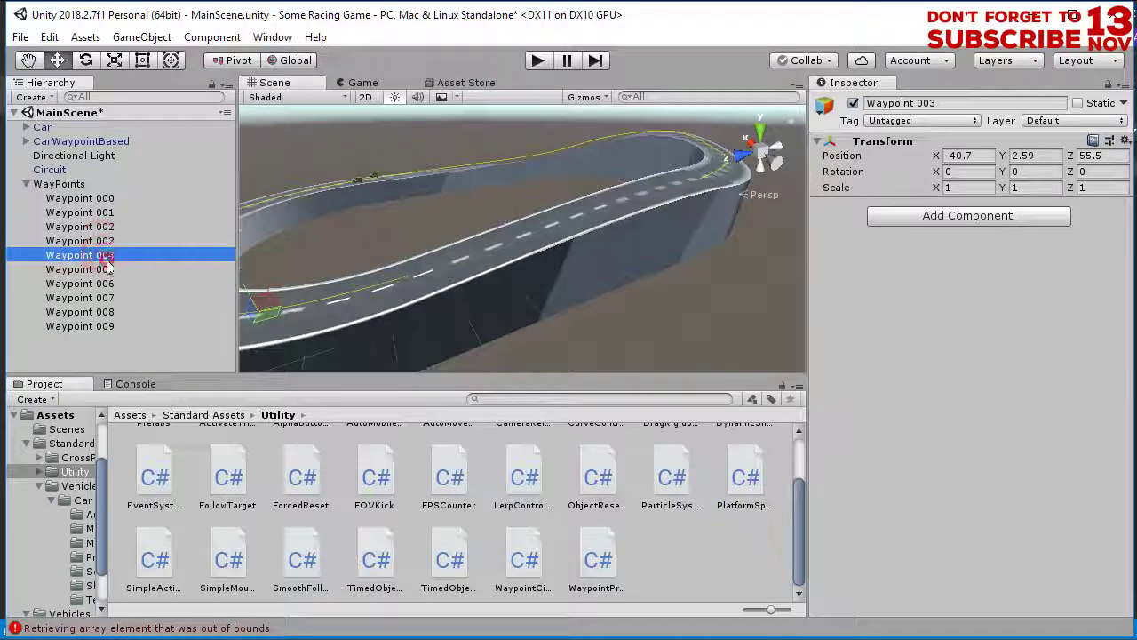
{"action": "left_click", "coordinate": [105, 255]}
{"action": "left_click_drag", "start_coordinate": [392, 267], "coordinate": [532, 169], "text": "alt"}
{"action": "middle_click_drag", "start_coordinate": [533, 248], "coordinate": [533, 190]}
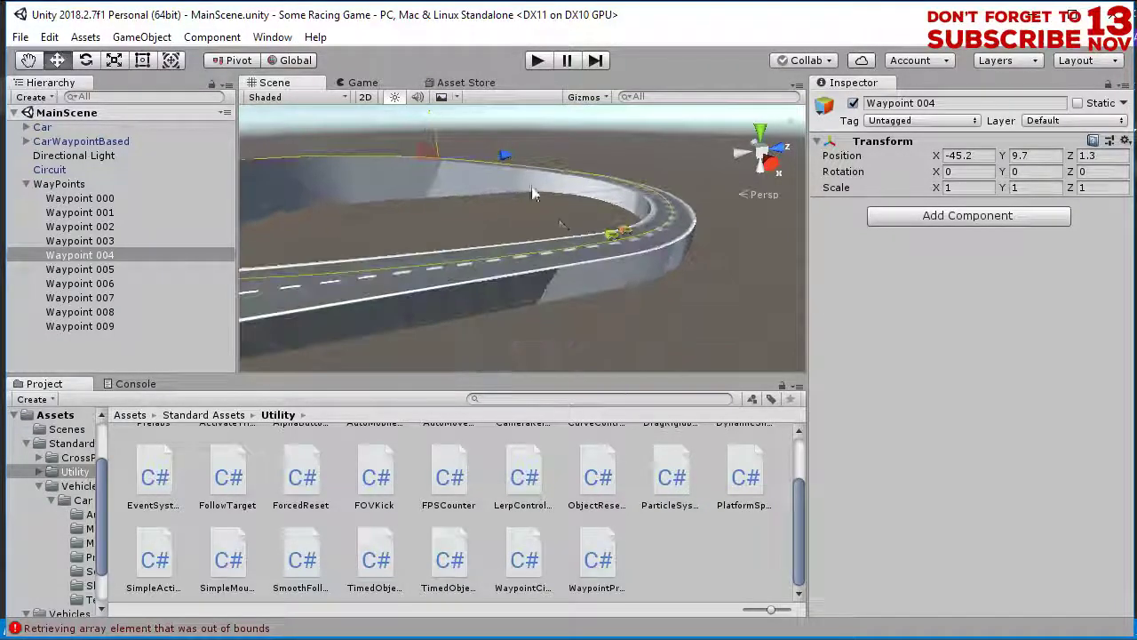
Rename the CarWaypointBased object as Opponent
{"action": "scroll", "coordinate": [609, 247], "scroll_direction": "up", "scroll_amount": 3}
{"action": "middle_click_drag", "start_coordinate": [609, 247], "coordinate": [400, 234]}
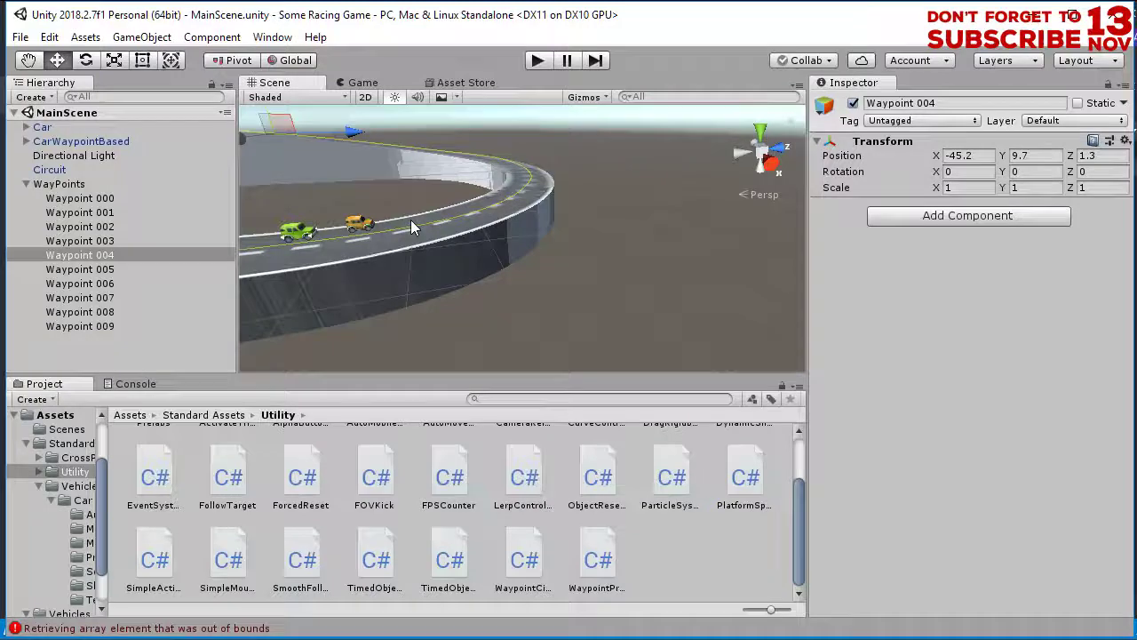
{"action": "scroll", "coordinate": [411, 227], "scroll_direction": "down", "scroll_amount": 3}
{"action": "middle_click_drag", "start_coordinate": [406, 233], "coordinate": [471, 258]}
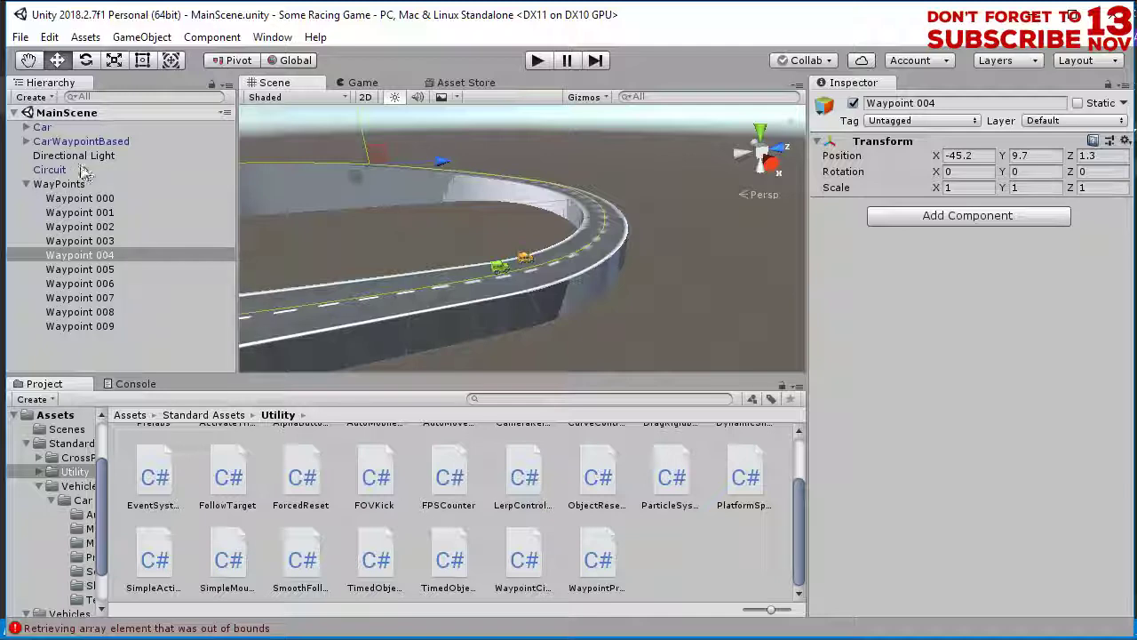
{"action": "left_click", "coordinate": [71, 142]}
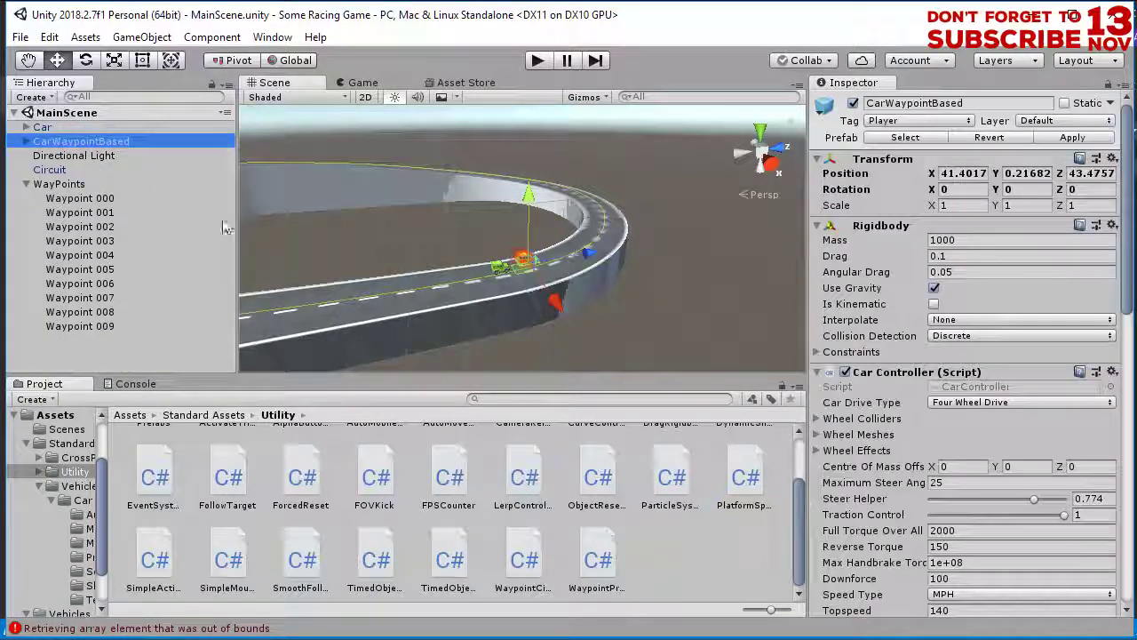
{"action": "left_click", "coordinate": [105, 141]}
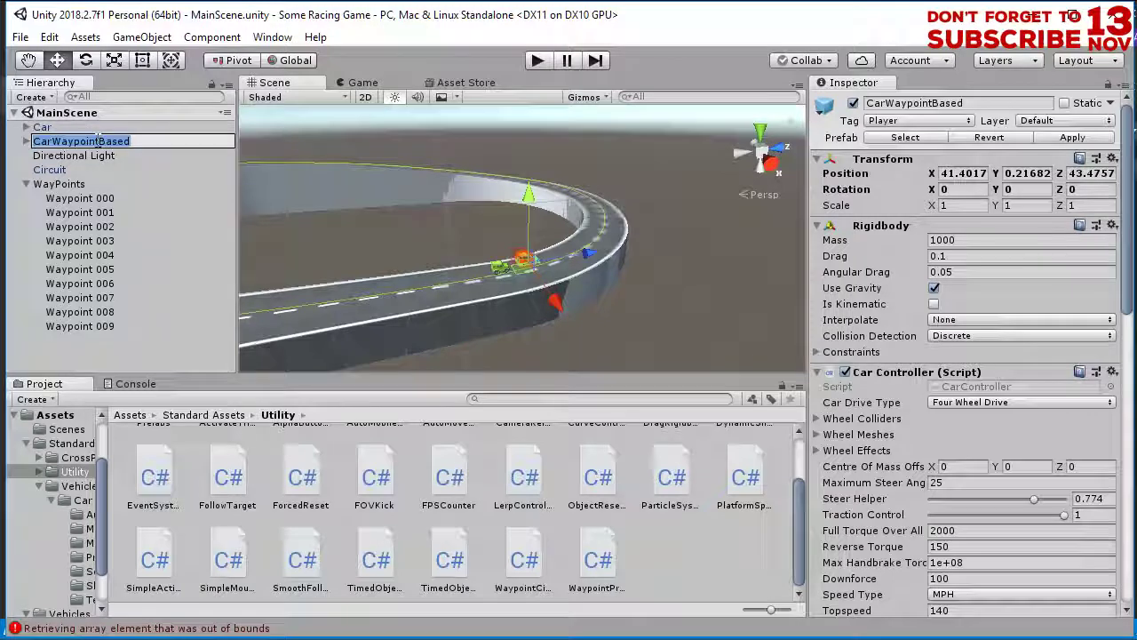
{"action": "type", "text": "Oppo"}
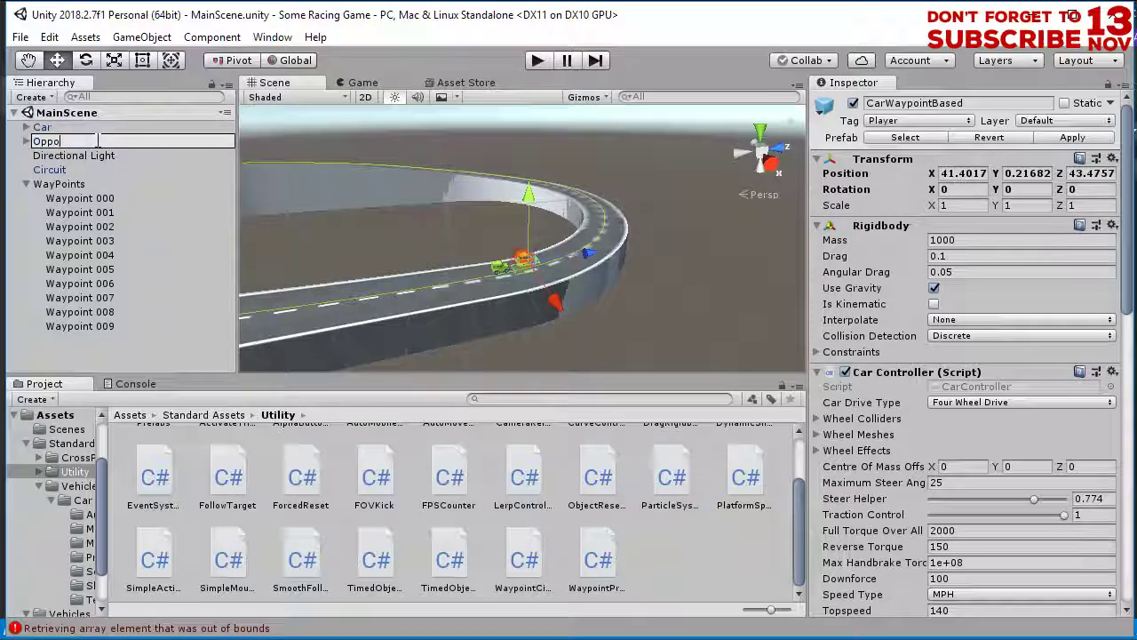
{"action": "type", "text": "nent"}
{"action": "key", "text": "Return"}
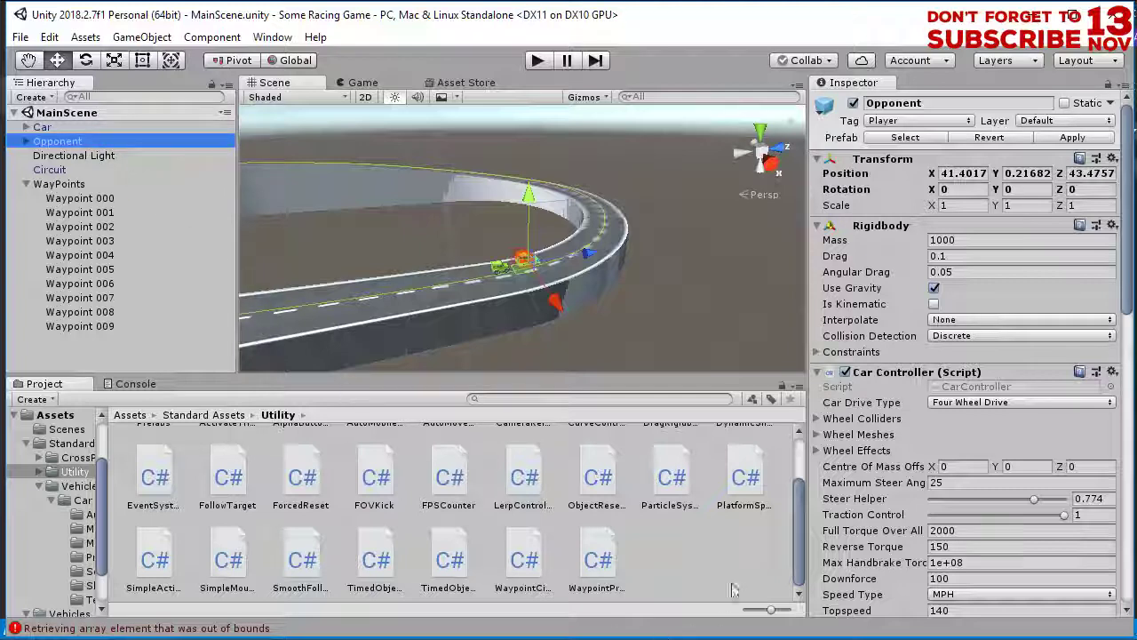
Remove the Car Audio script from Opponent and assign WayPoints as the Circuit of its Waypoint Progress Tracker
{"action": "scroll", "coordinate": [851, 517], "scroll_direction": "down", "scroll_amount": 10}
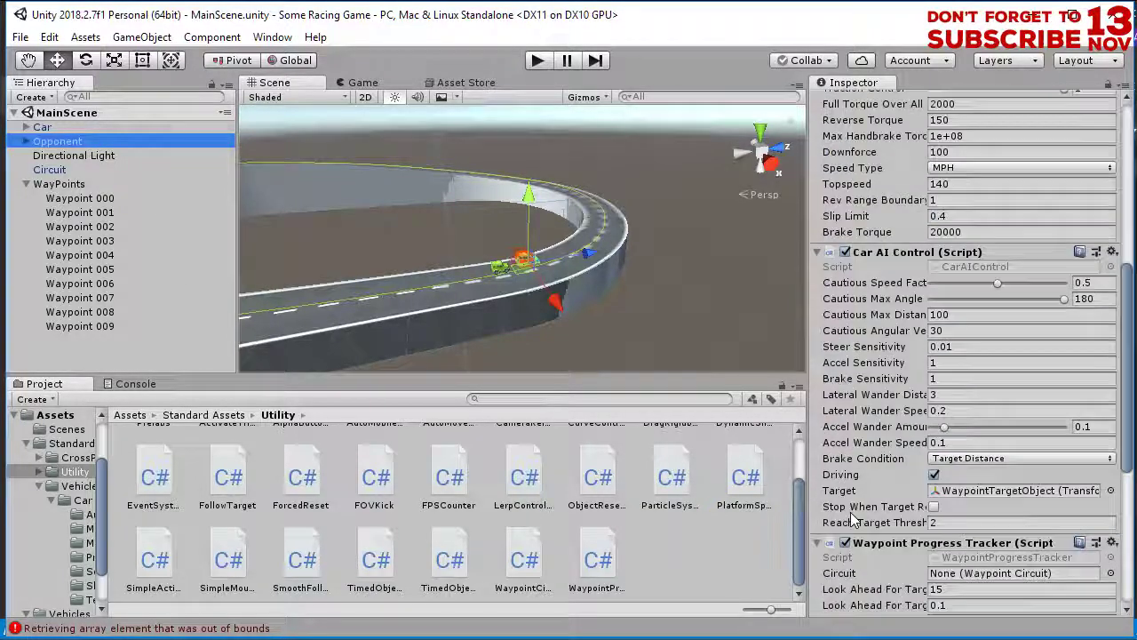
{"action": "scroll", "coordinate": [851, 517], "scroll_direction": "down", "scroll_amount": 4}
{"action": "left_click_drag", "start_coordinate": [1128, 345], "coordinate": [1123, 443]}
{"action": "left_click", "coordinate": [1111, 368]}
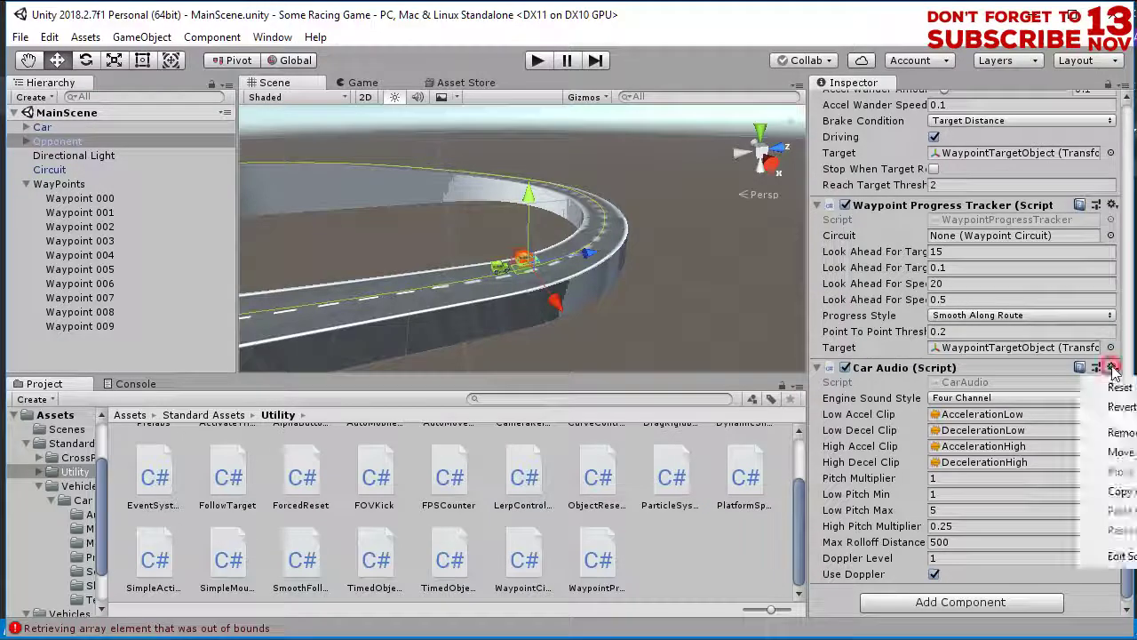
{"action": "left_click", "coordinate": [1117, 435]}
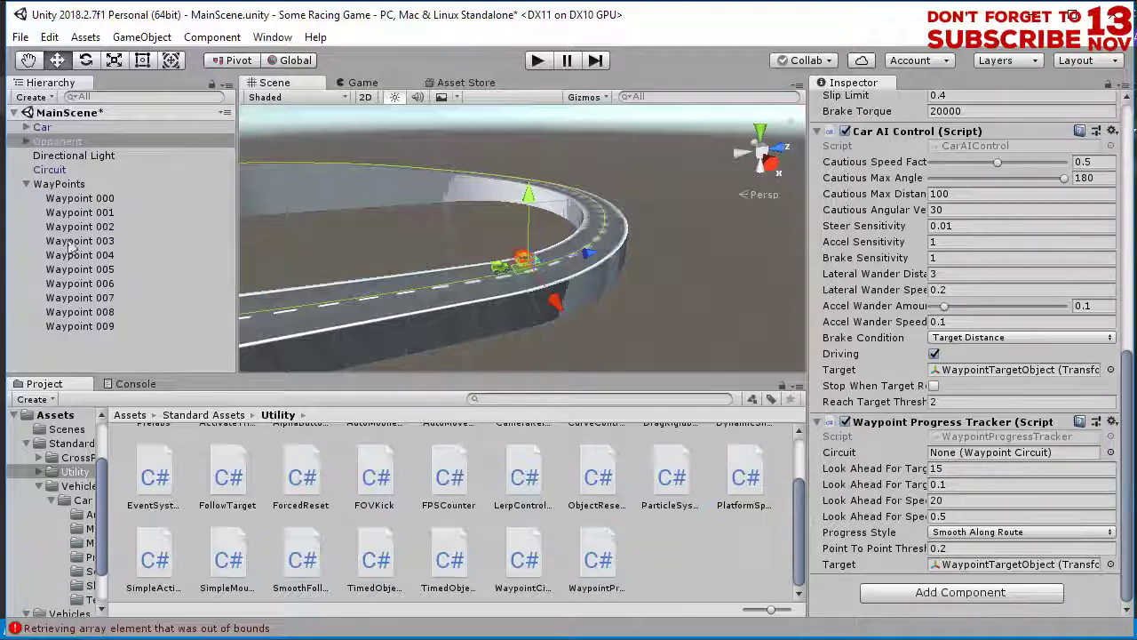
{"action": "left_click_drag", "start_coordinate": [64, 188], "coordinate": [965, 458]}
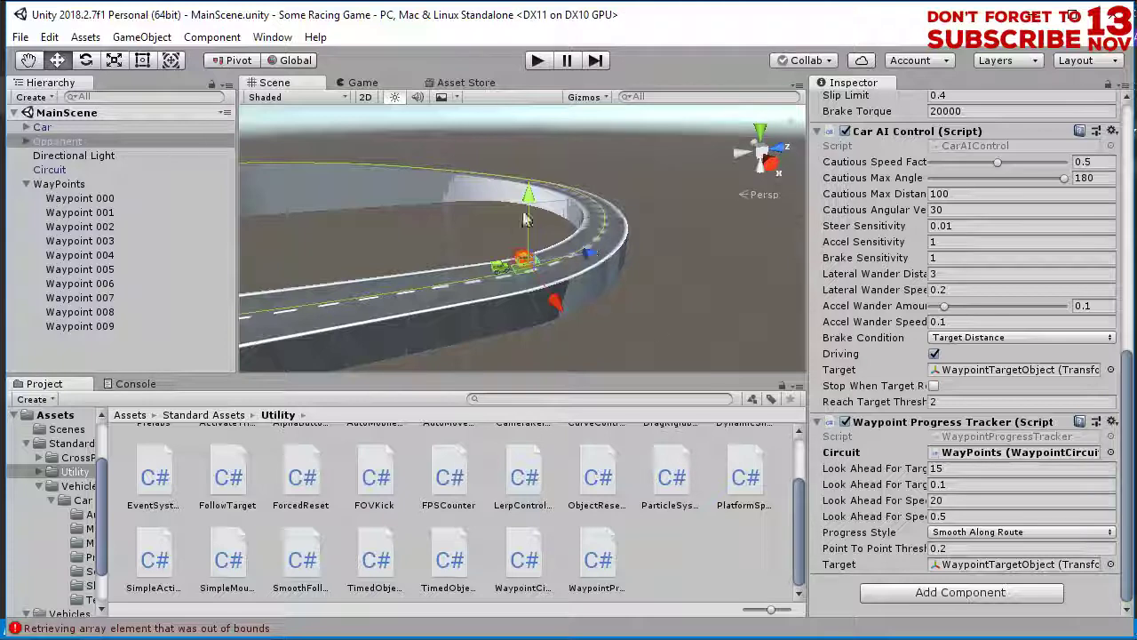
Run the game and follow the opponent car around the track in the Scene view to check its driving
{"action": "middle_click_drag", "start_coordinate": [524, 213], "coordinate": [596, 235]}
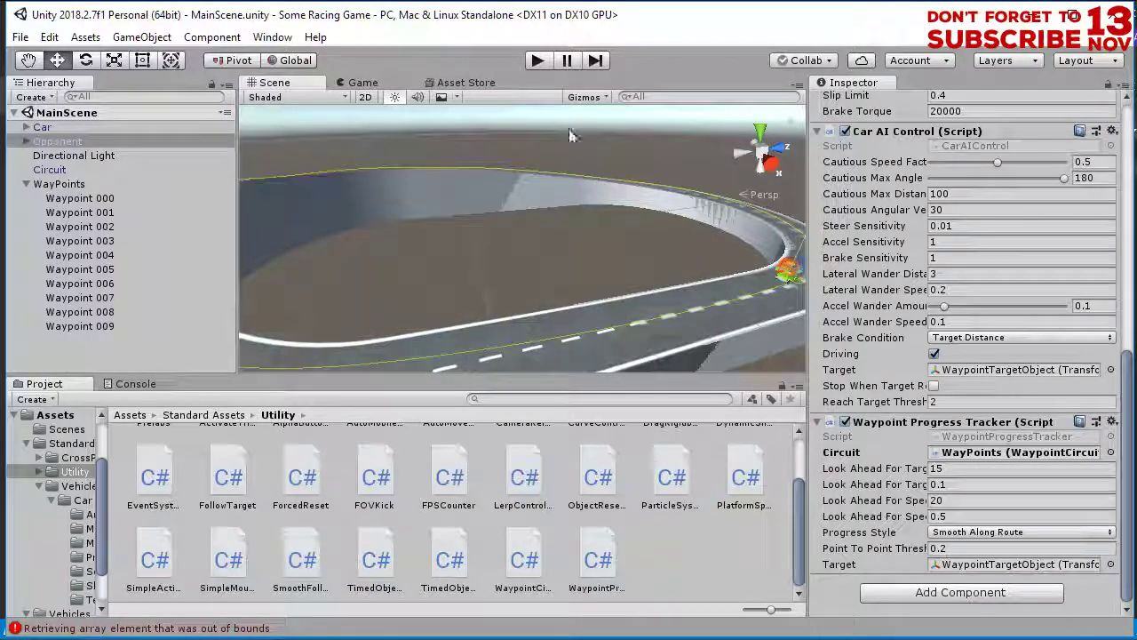
{"action": "left_click", "coordinate": [538, 60]}
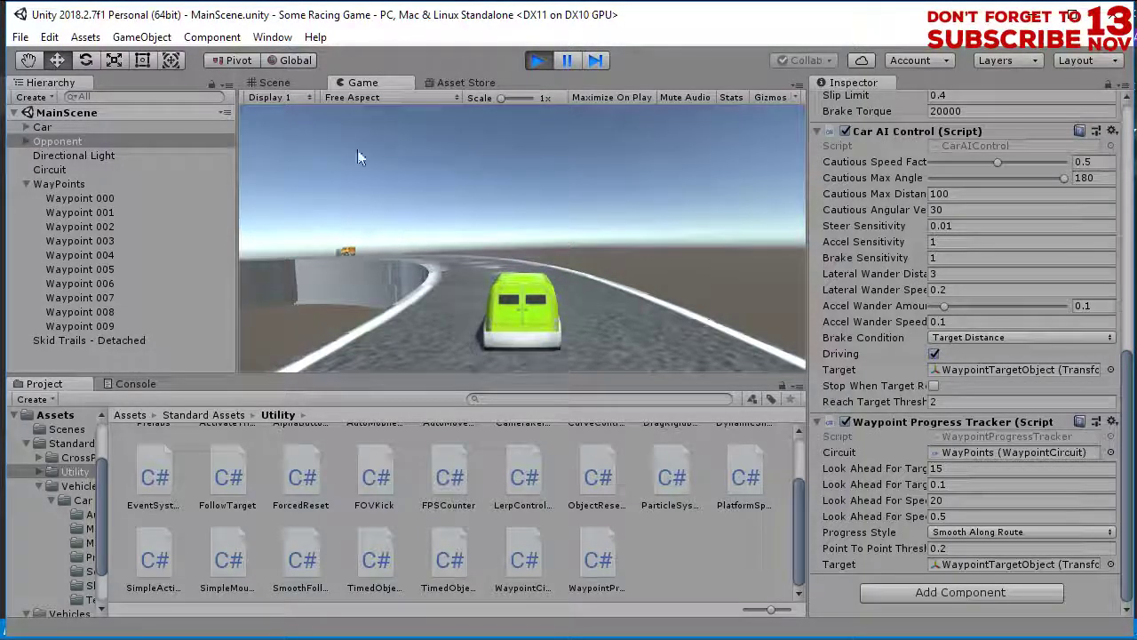
{"action": "left_click", "coordinate": [274, 82]}
{"action": "right_click_drag", "start_coordinate": [552, 233], "coordinate": [426, 213]}
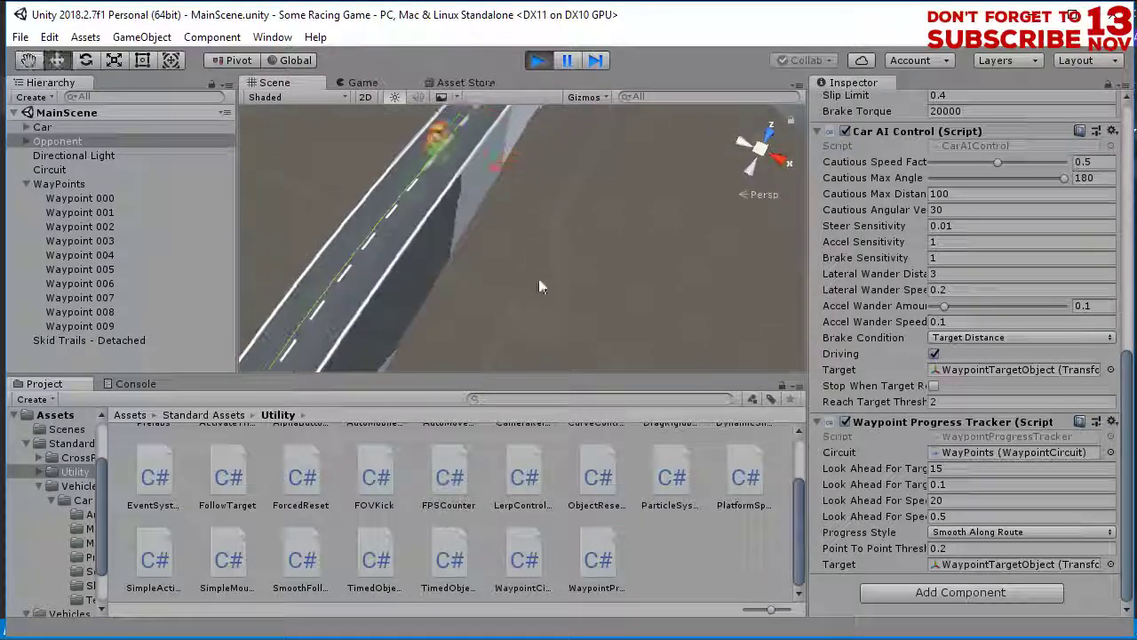
{"action": "middle_click_drag", "start_coordinate": [427, 213], "coordinate": [441, 251]}
{"action": "scroll", "coordinate": [441, 252], "scroll_direction": "down", "scroll_amount": 3}
{"action": "middle_click_drag", "start_coordinate": [441, 293], "coordinate": [423, 226]}
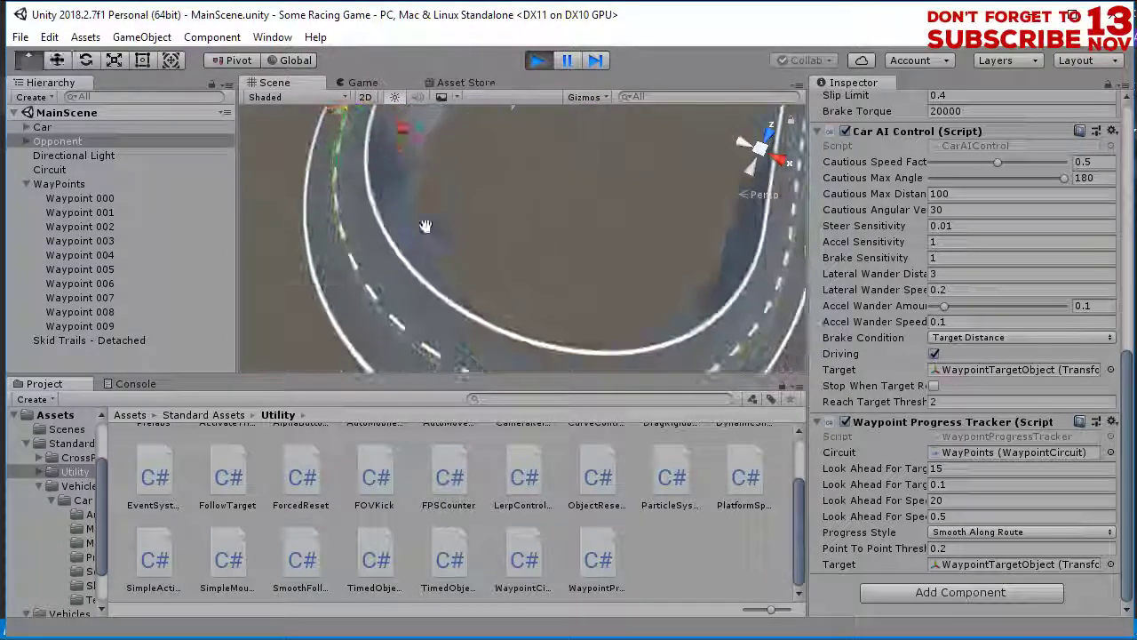
{"action": "scroll", "coordinate": [430, 288], "scroll_direction": "up", "scroll_amount": 1}
{"action": "middle_click_drag", "start_coordinate": [566, 339], "coordinate": [500, 310]}
{"action": "scroll", "coordinate": [610, 325], "scroll_direction": "up", "scroll_amount": 5}
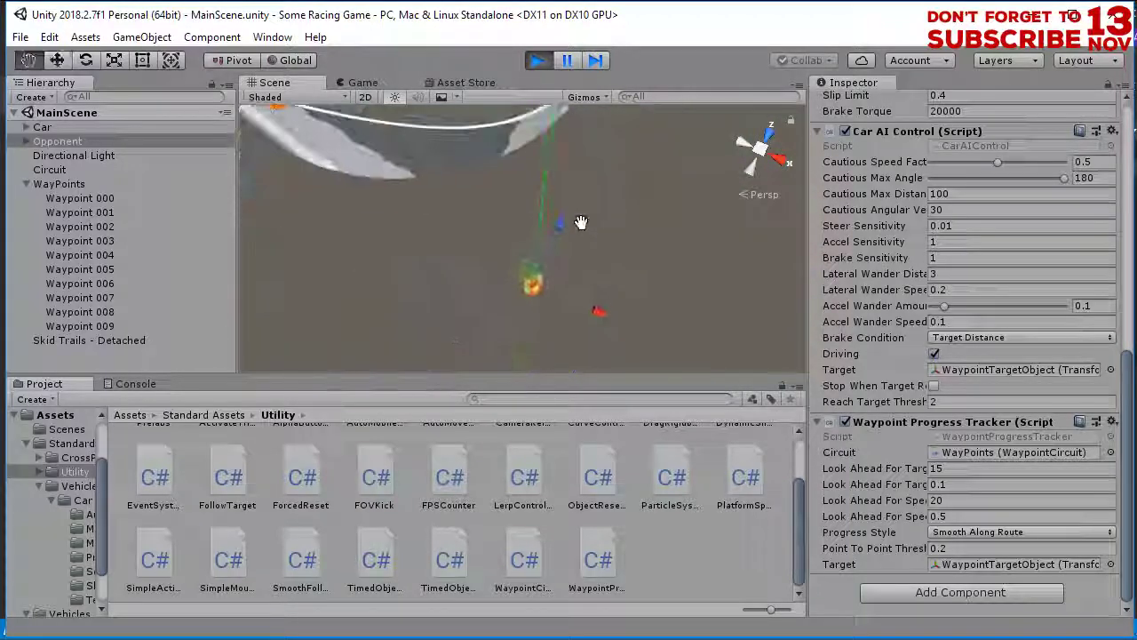
{"action": "middle_click_drag", "start_coordinate": [554, 225], "coordinate": [580, 245]}
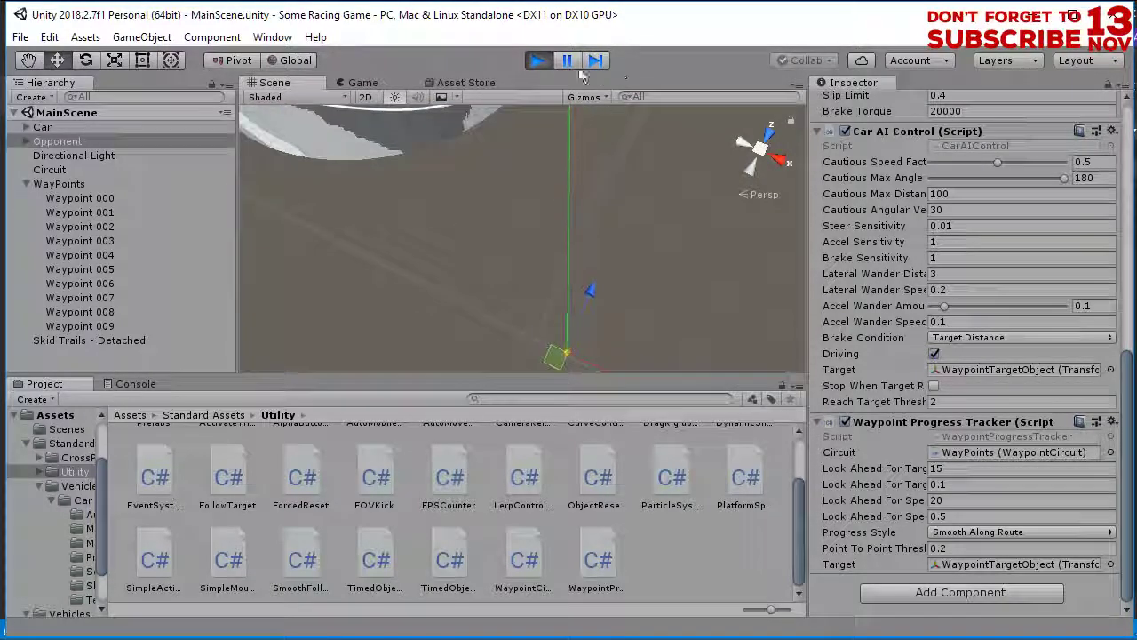
Restart the game, watch the opponent follow the waypoint circuit in the Scene view, and stop the run to inspect the route
{"action": "left_click", "coordinate": [545, 66]}
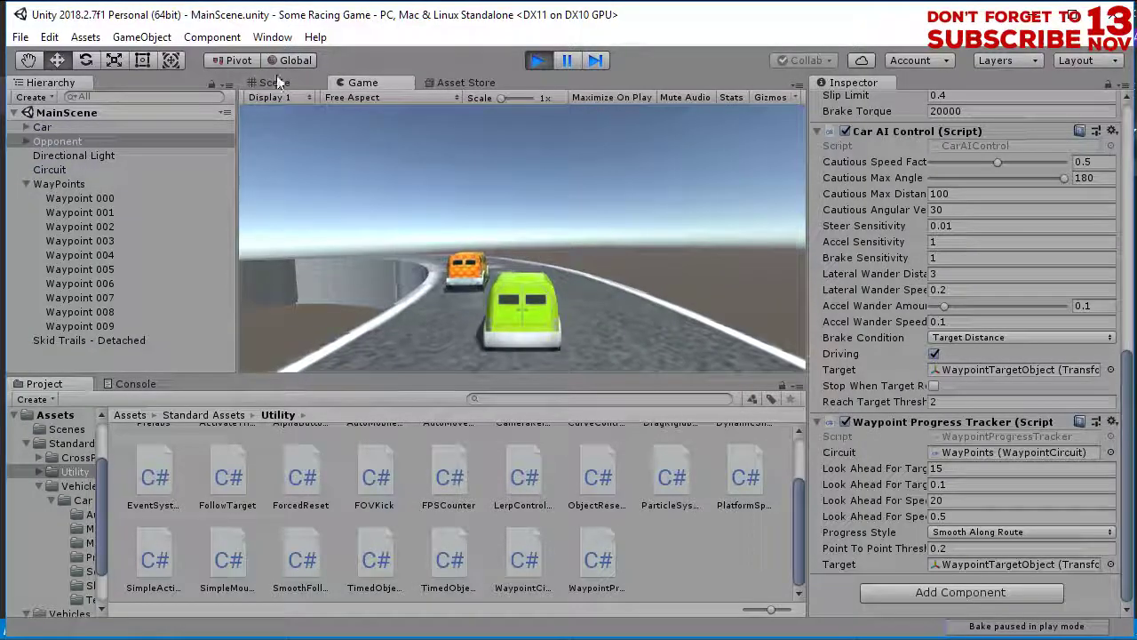
{"action": "left_click", "coordinate": [274, 82]}
{"action": "middle_click_drag", "start_coordinate": [374, 135], "coordinate": [498, 346]}
{"action": "middle_click_drag", "start_coordinate": [568, 160], "coordinate": [563, 330]}
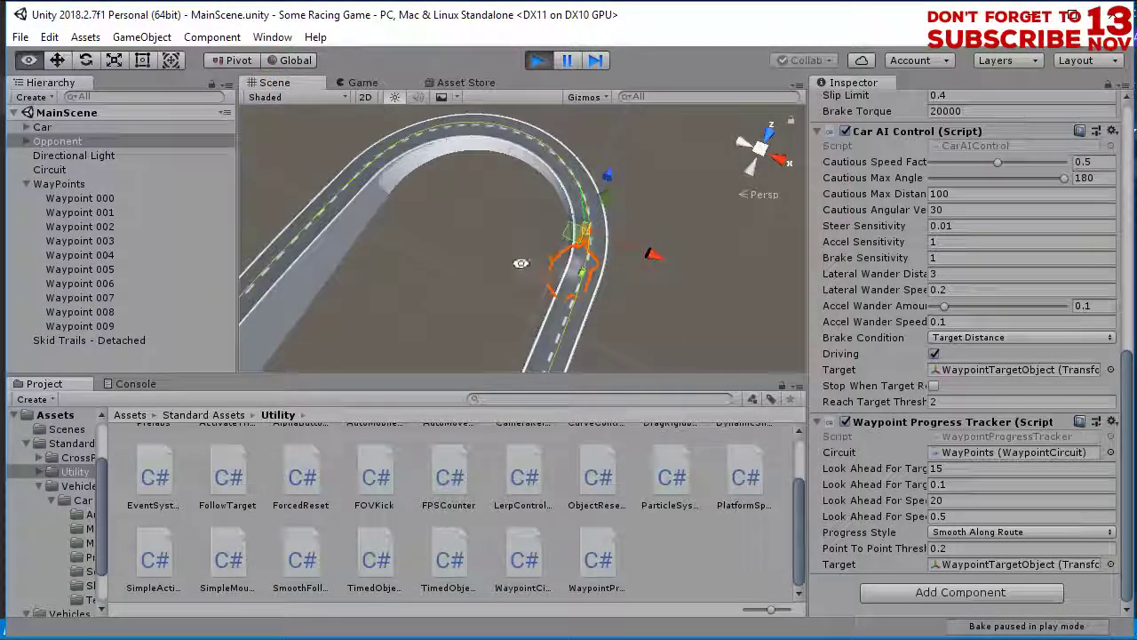
{"action": "left_click_drag", "start_coordinate": [483, 274], "coordinate": [725, 197], "text": "alt"}
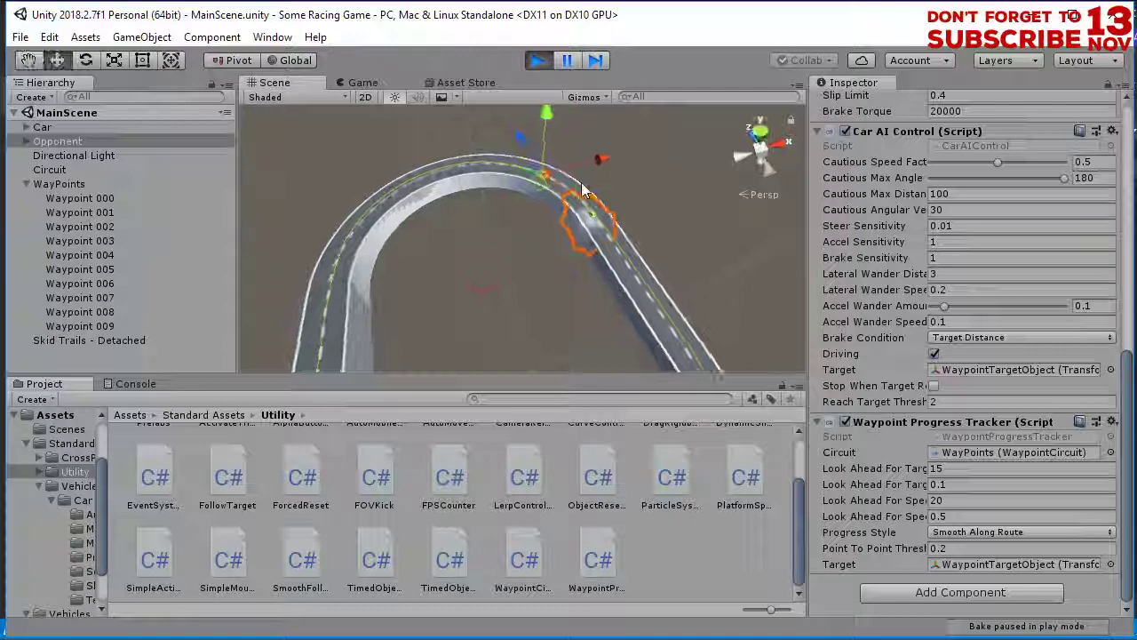
{"action": "left_click", "coordinate": [62, 144]}
{"action": "scroll", "coordinate": [425, 237], "scroll_direction": "down", "scroll_amount": 3}
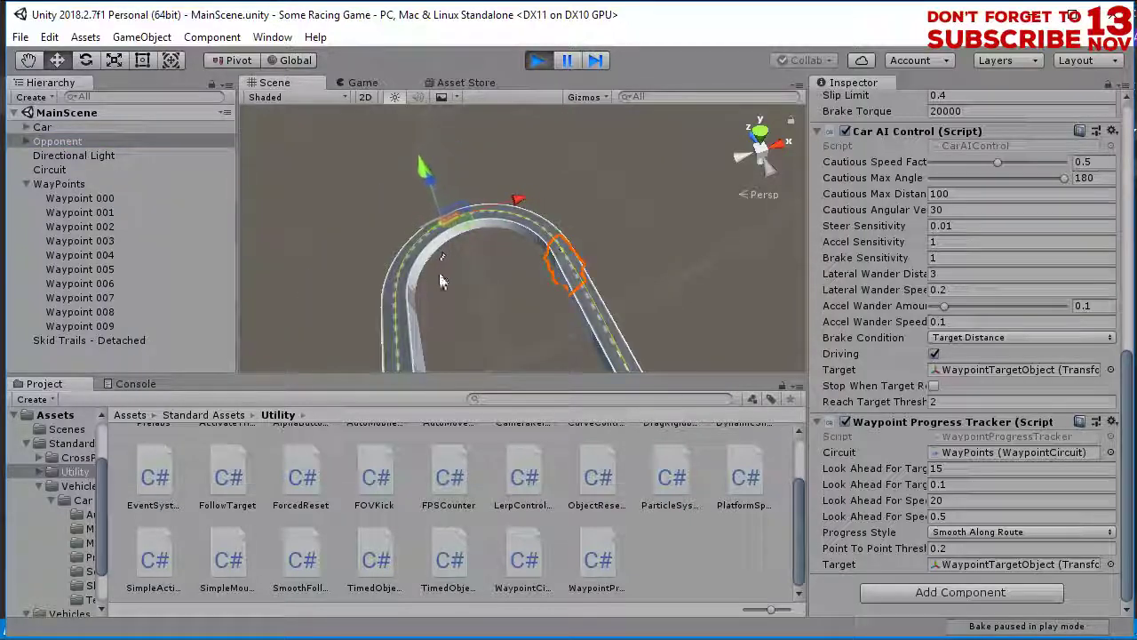
{"action": "scroll", "coordinate": [453, 323], "scroll_direction": "up", "scroll_amount": 3}
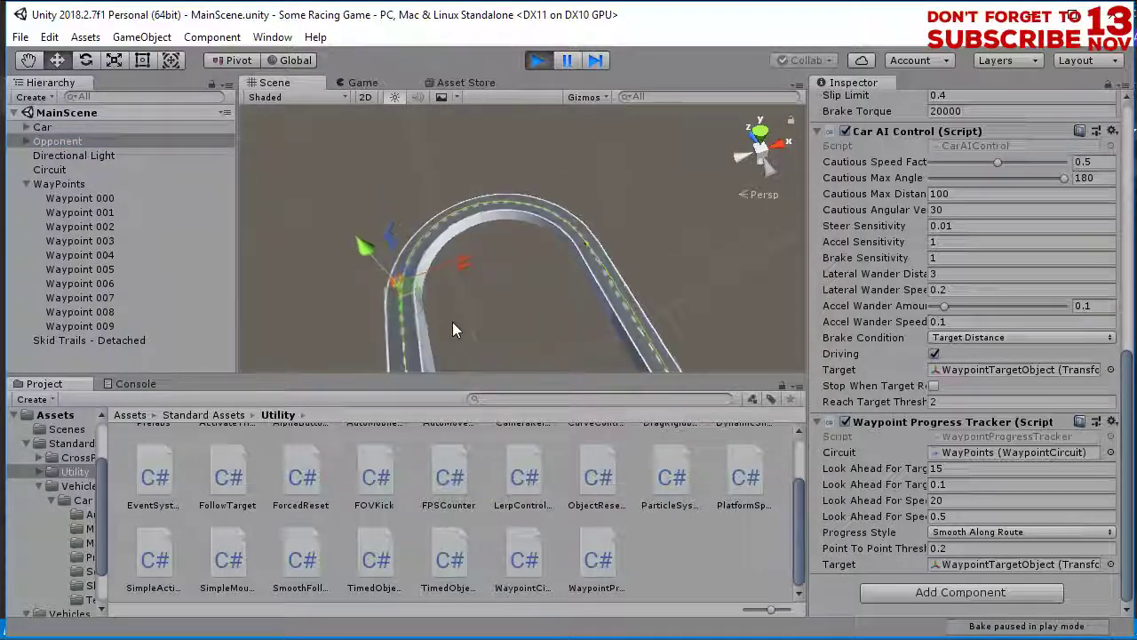
{"action": "middle_click_drag", "start_coordinate": [452, 323], "coordinate": [453, 223]}
{"action": "scroll", "coordinate": [462, 325], "scroll_direction": "up", "scroll_amount": 3}
{"action": "scroll", "coordinate": [495, 333], "scroll_direction": "down", "scroll_amount": 4}
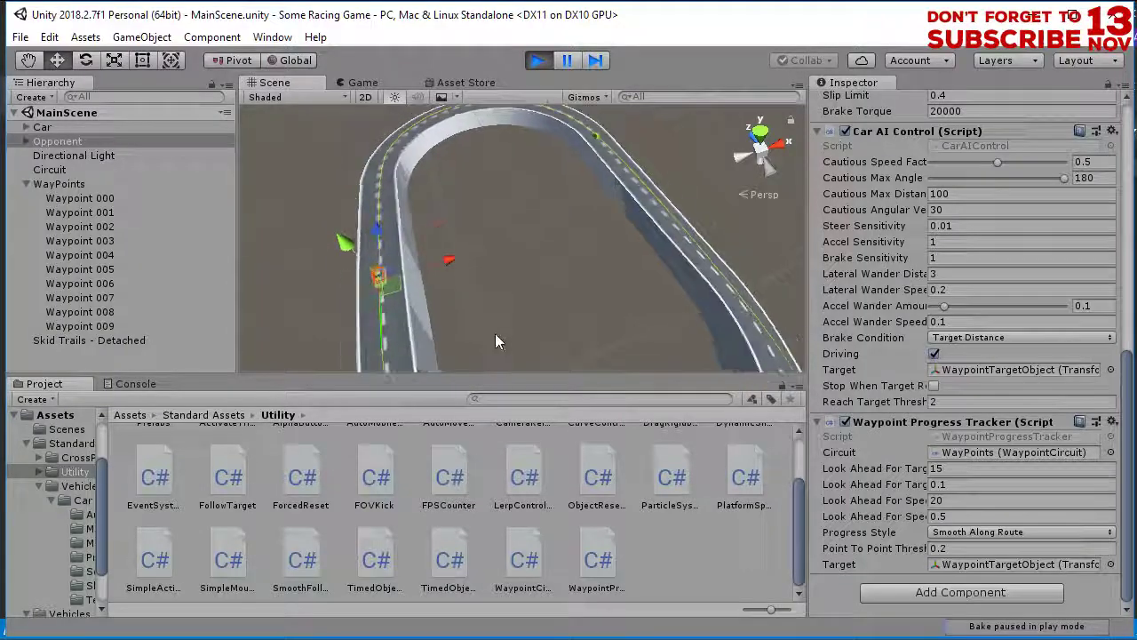
{"action": "middle_click_drag", "start_coordinate": [513, 326], "coordinate": [516, 315]}
{"action": "left_click_drag", "start_coordinate": [516, 315], "coordinate": [449, 153], "text": "alt"}
{"action": "left_click", "coordinate": [540, 63]}
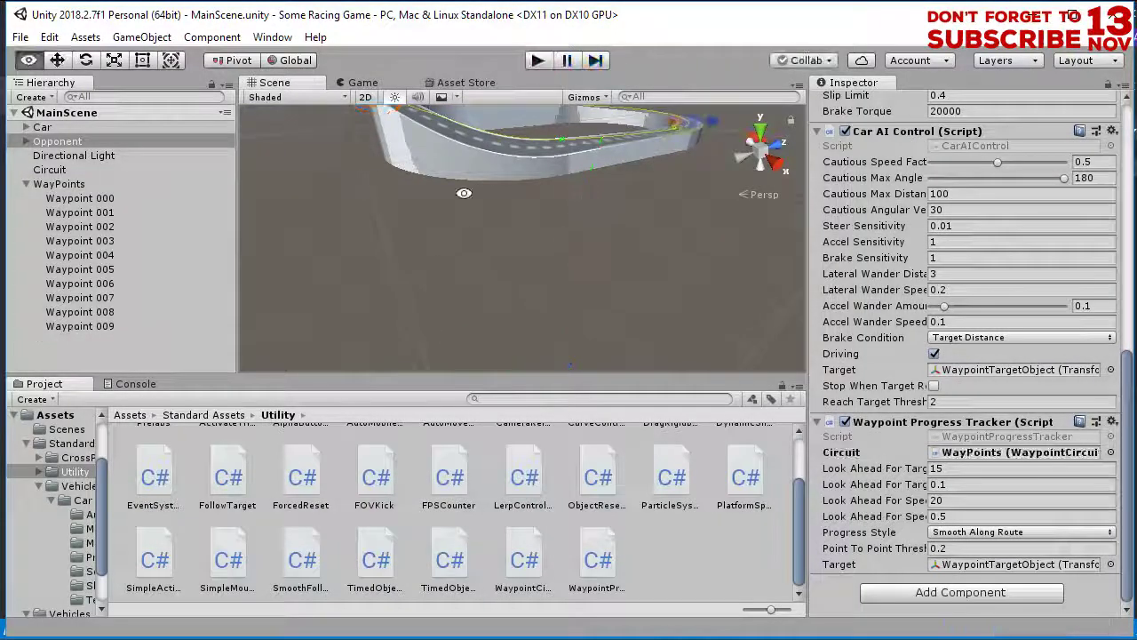
{"action": "left_click_drag", "start_coordinate": [465, 192], "coordinate": [520, 300], "text": "alt"}
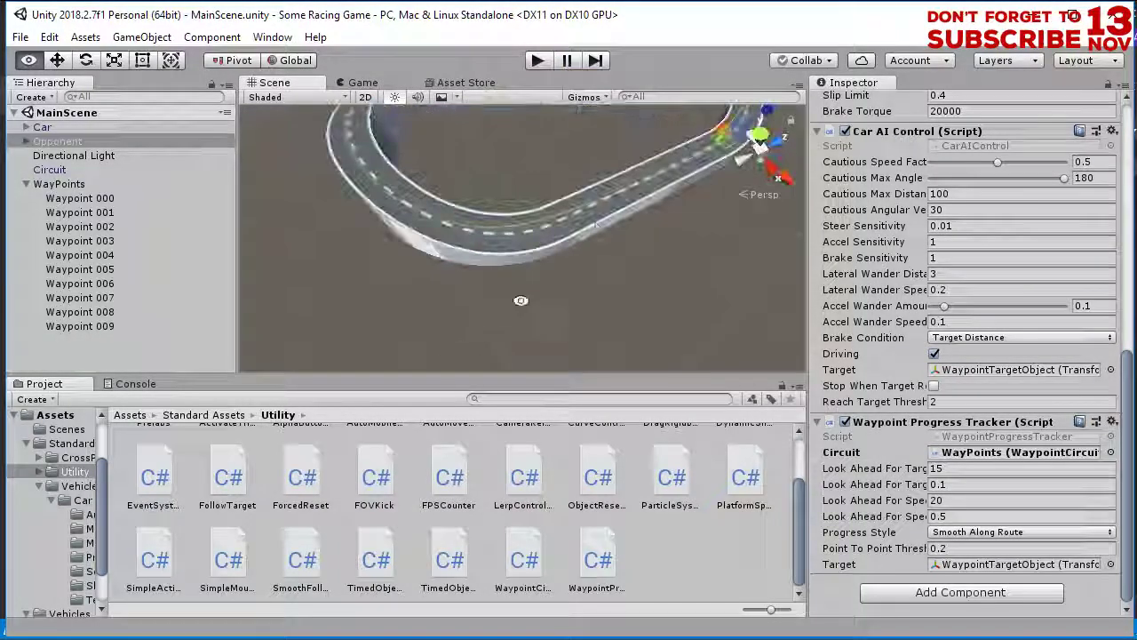
{"action": "left_click_drag", "start_coordinate": [578, 204], "coordinate": [653, 282], "text": "alt"}
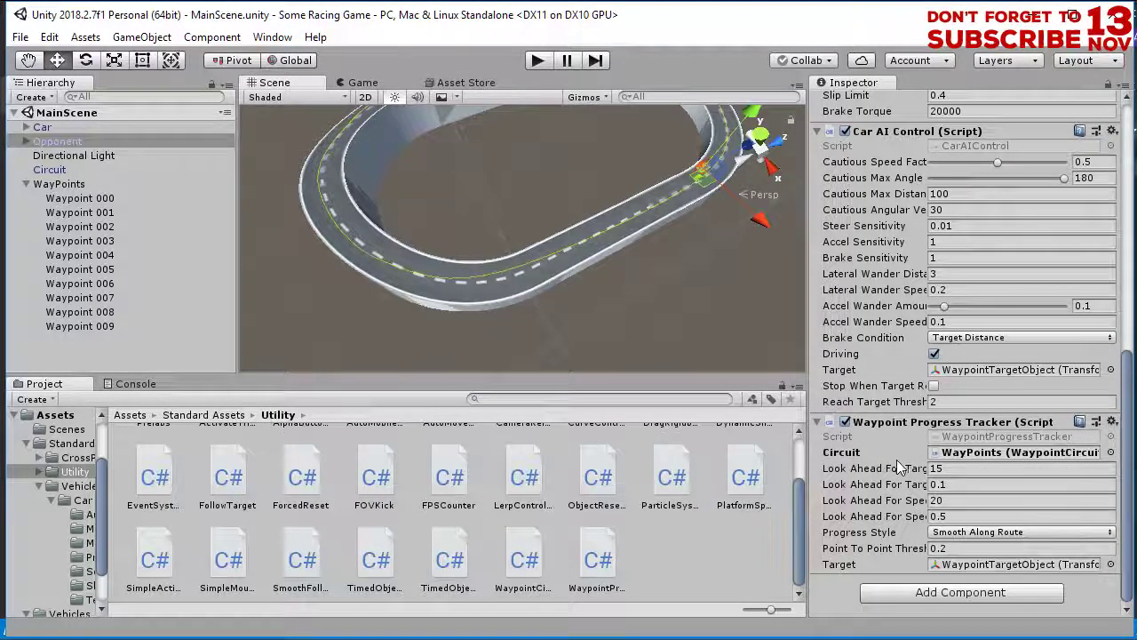
Set the Full Torque Over All Wheels of Opponent's Car Controller to 1000
{"action": "scroll", "coordinate": [899, 468], "scroll_direction": "up", "scroll_amount": 5}
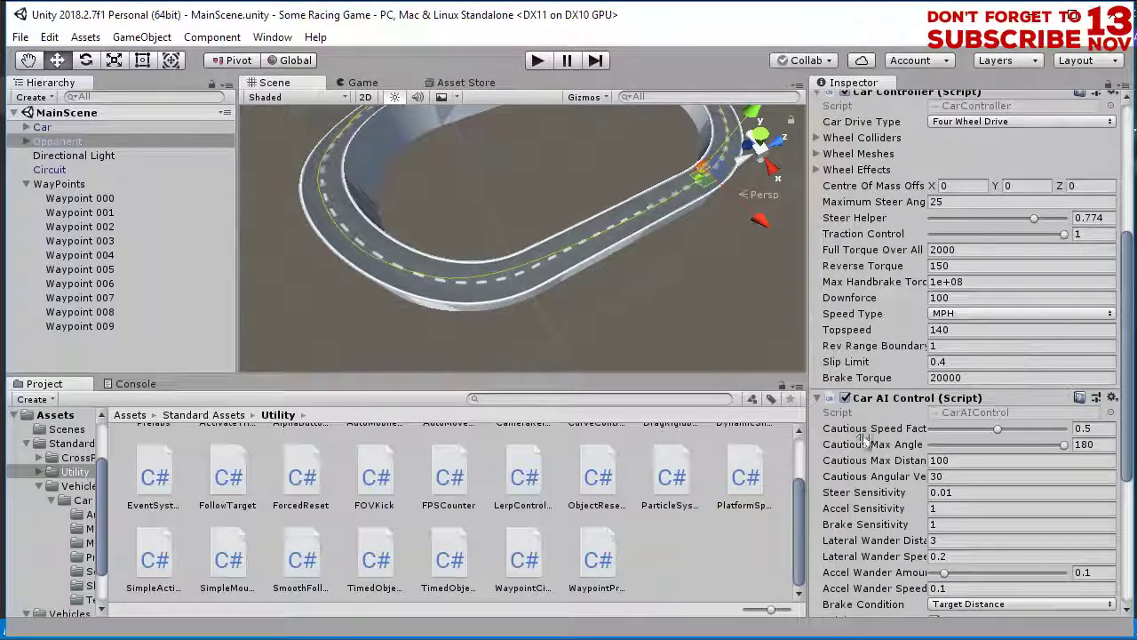
{"action": "scroll", "coordinate": [866, 440], "scroll_direction": "up", "scroll_amount": 5}
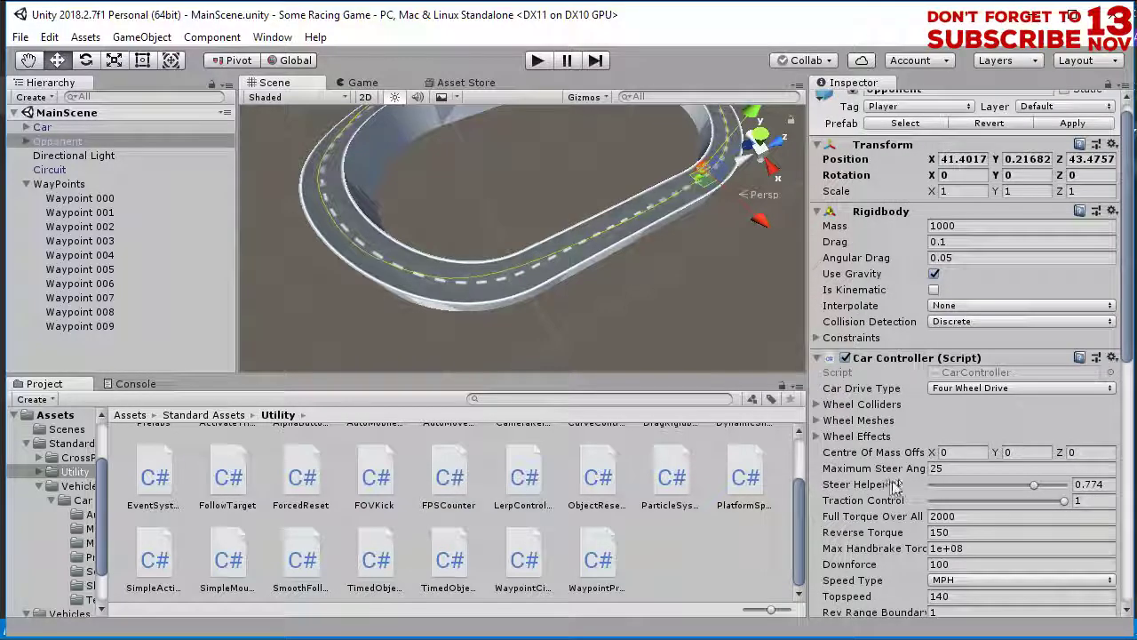
{"action": "left_click", "coordinate": [934, 515]}
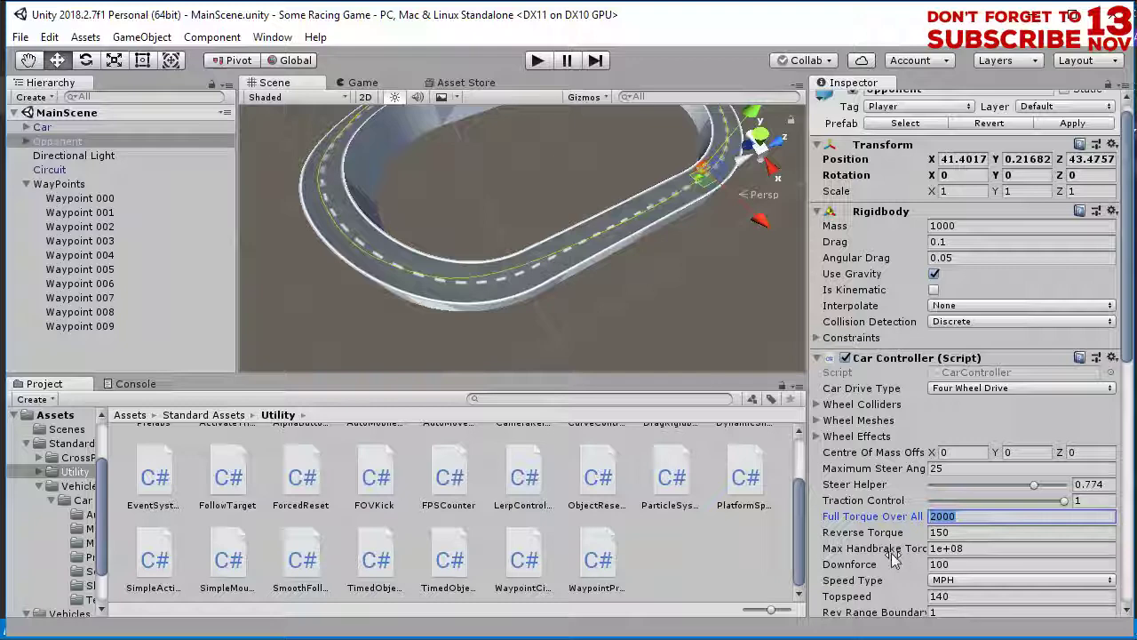
{"action": "scroll", "coordinate": [893, 557], "scroll_direction": "down", "scroll_amount": 3}
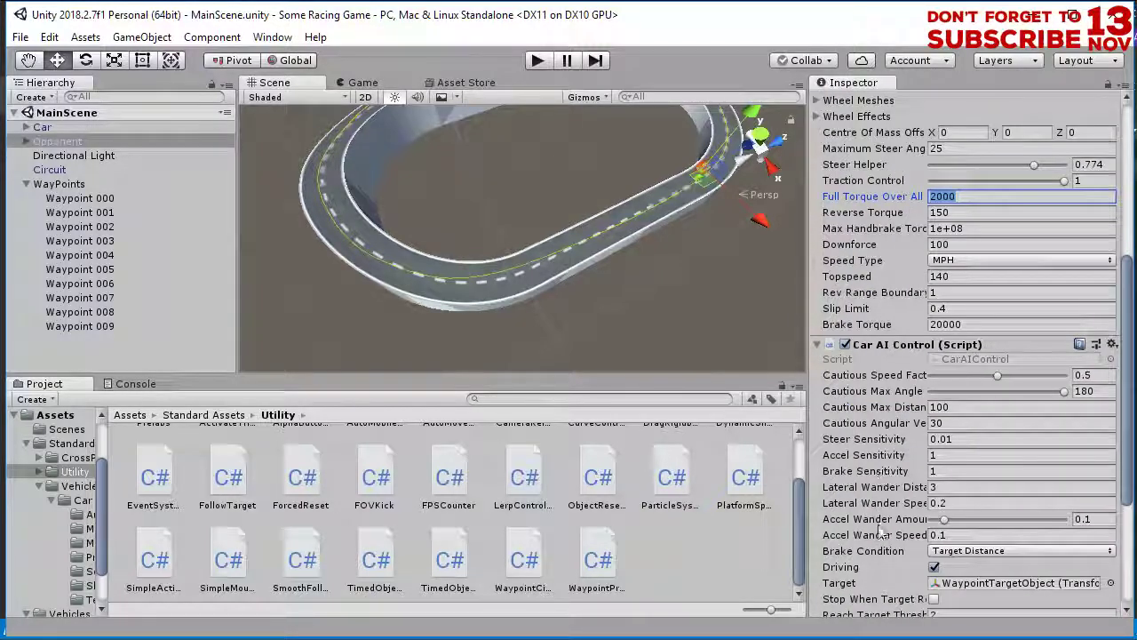
{"action": "scroll", "coordinate": [880, 531], "scroll_direction": "down", "scroll_amount": 4}
{"action": "scroll", "coordinate": [870, 526], "scroll_direction": "up", "scroll_amount": 5}
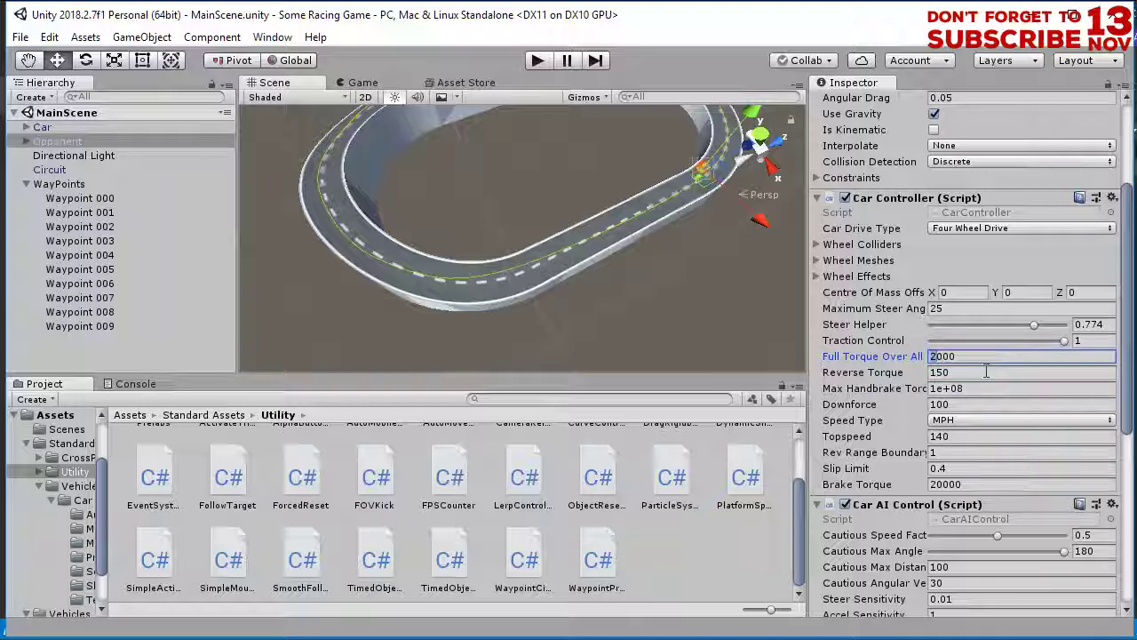
Run the game, follow Opponent around the track in the Scene view to check its handling, and stop the run
{"action": "right_click_drag", "start_coordinate": [558, 302], "coordinate": [538, 192]}
{"action": "left_click", "coordinate": [541, 62]}
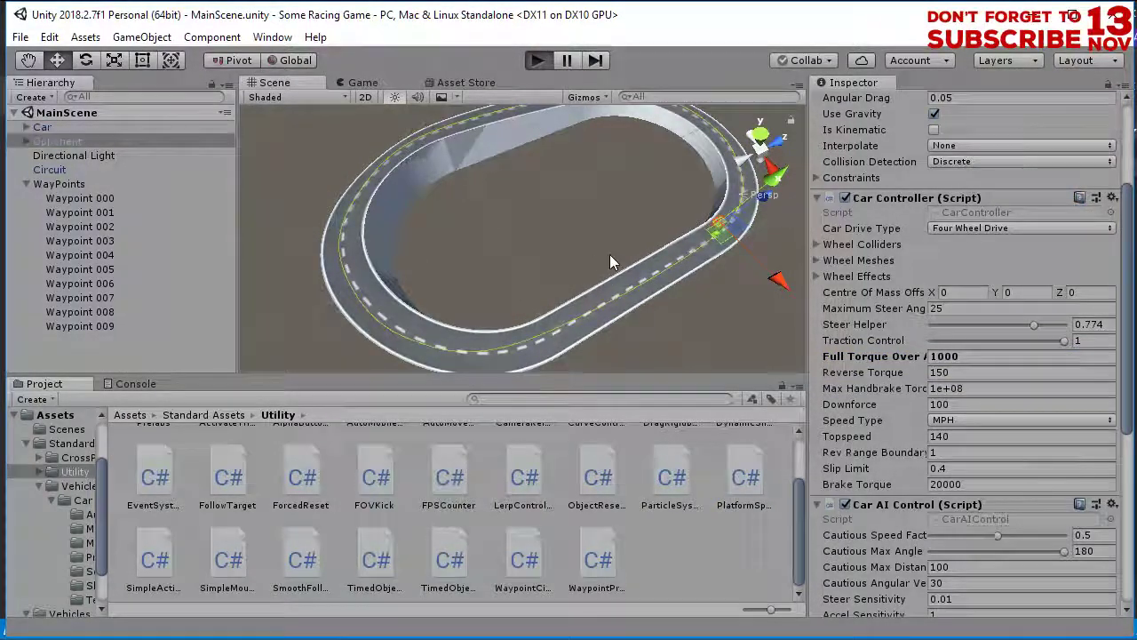
{"action": "left_click", "coordinate": [275, 82]}
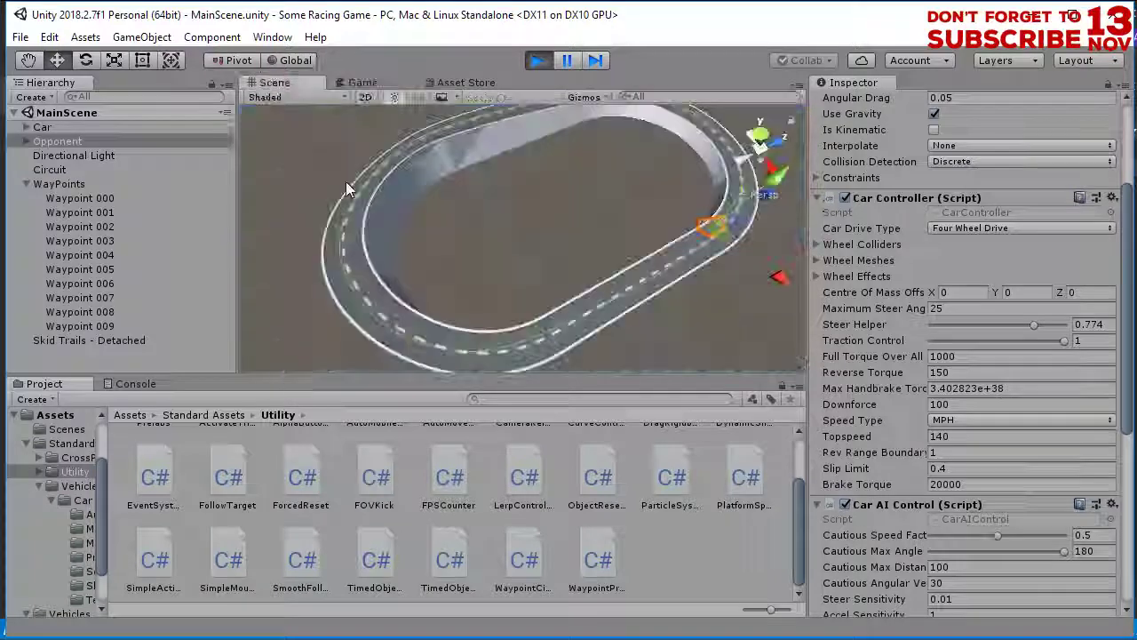
{"action": "left_click_drag", "start_coordinate": [346, 182], "coordinate": [382, 242], "text": "alt"}
{"action": "middle_click_drag", "start_coordinate": [382, 243], "coordinate": [495, 263]}
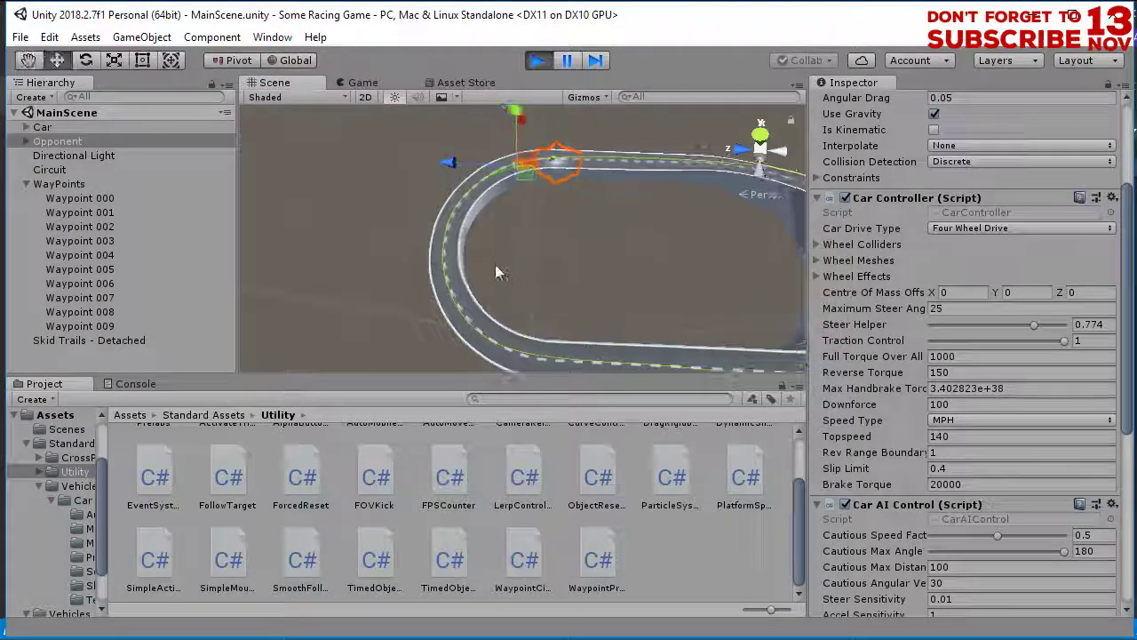
{"action": "scroll", "coordinate": [496, 263], "scroll_direction": "up", "scroll_amount": 3}
{"action": "middle_click_drag", "start_coordinate": [494, 222], "coordinate": [472, 177]}
{"action": "scroll", "coordinate": [464, 266], "scroll_direction": "up", "scroll_amount": 2}
{"action": "scroll", "coordinate": [410, 276], "scroll_direction": "up", "scroll_amount": 3}
{"action": "scroll", "coordinate": [455, 250], "scroll_direction": "down", "scroll_amount": 3}
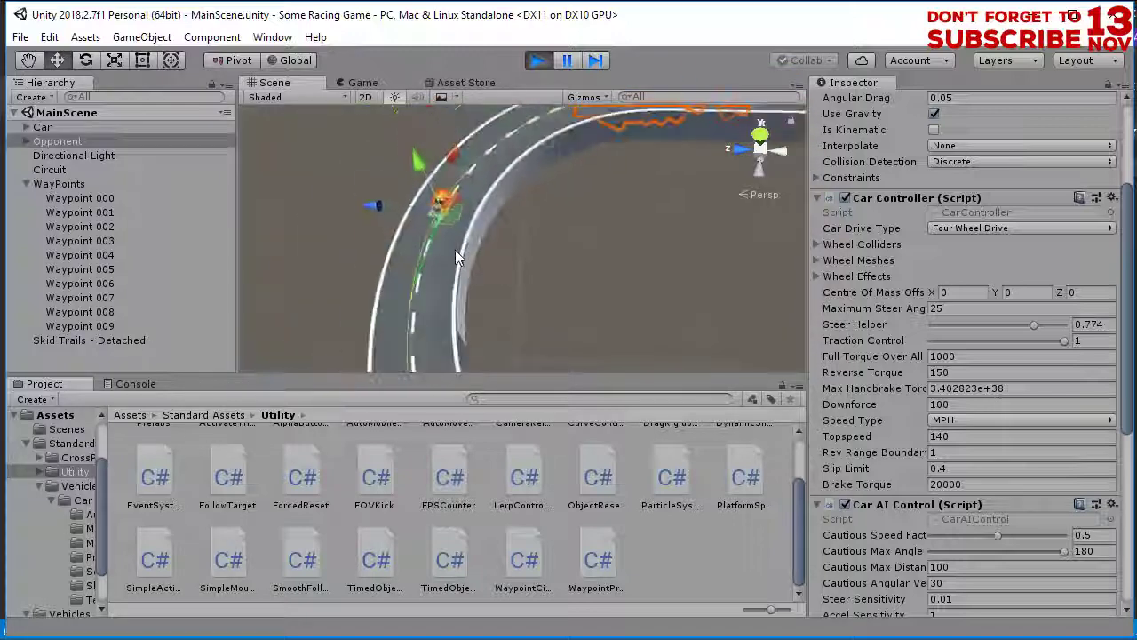
{"action": "middle_click_drag", "start_coordinate": [454, 250], "coordinate": [436, 211]}
{"action": "scroll", "coordinate": [479, 259], "scroll_direction": "down", "scroll_amount": 2}
{"action": "middle_click_drag", "start_coordinate": [481, 260], "coordinate": [450, 223]}
{"action": "scroll", "coordinate": [510, 277], "scroll_direction": "down", "scroll_amount": 3}
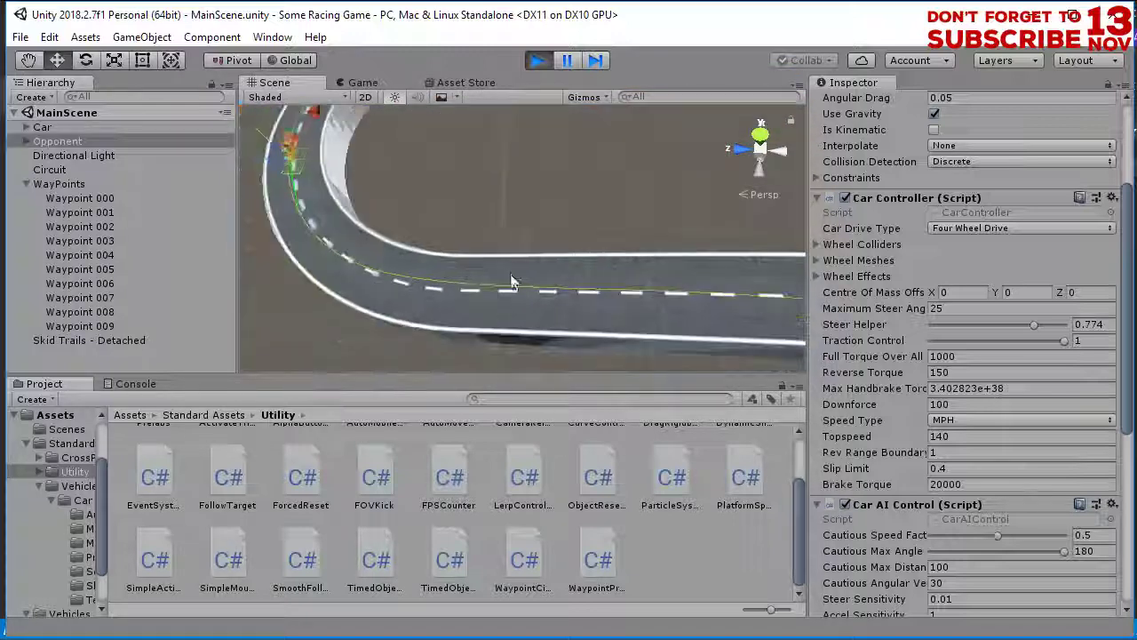
{"action": "mouse_move", "coordinate": [517, 280]}
{"action": "middle_mouse_down"}
{"action": "mouse_move", "coordinate": [499, 267]}
{"action": "mouse_move", "coordinate": [613, 299]}
{"action": "mouse_move", "coordinate": [578, 284]}
{"action": "mouse_move", "coordinate": [649, 284]}
{"action": "mouse_move", "coordinate": [504, 296]}
{"action": "middle_mouse_up"}
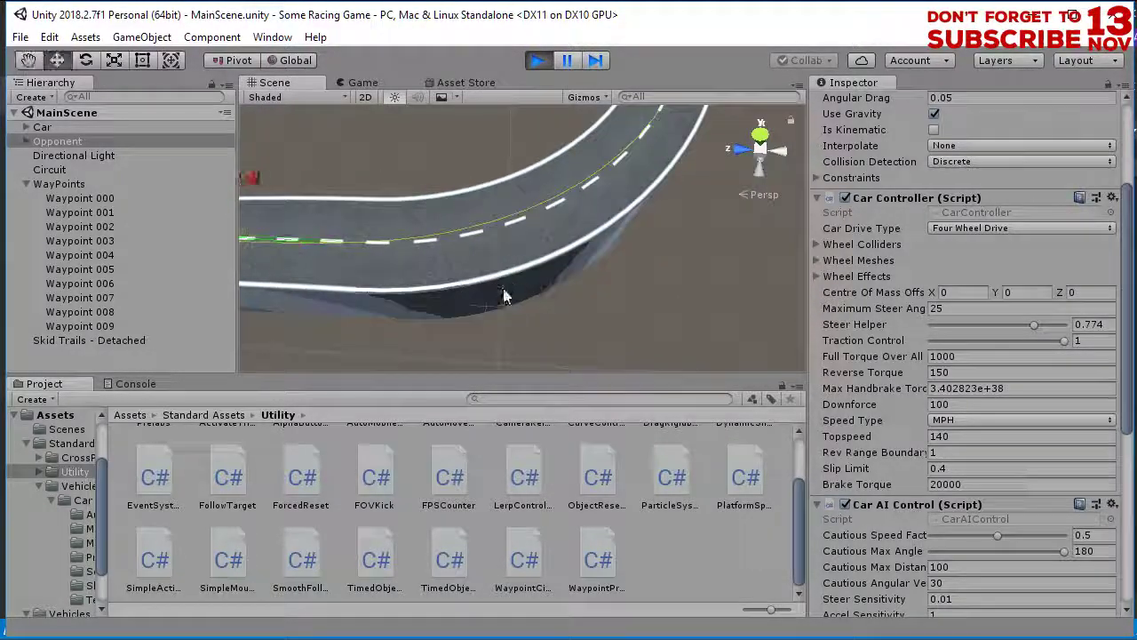
{"action": "left_click_drag", "start_coordinate": [497, 286], "coordinate": [275, 265], "text": "alt"}
{"action": "left_click_drag", "start_coordinate": [596, 335], "coordinate": [515, 276], "text": "alt"}
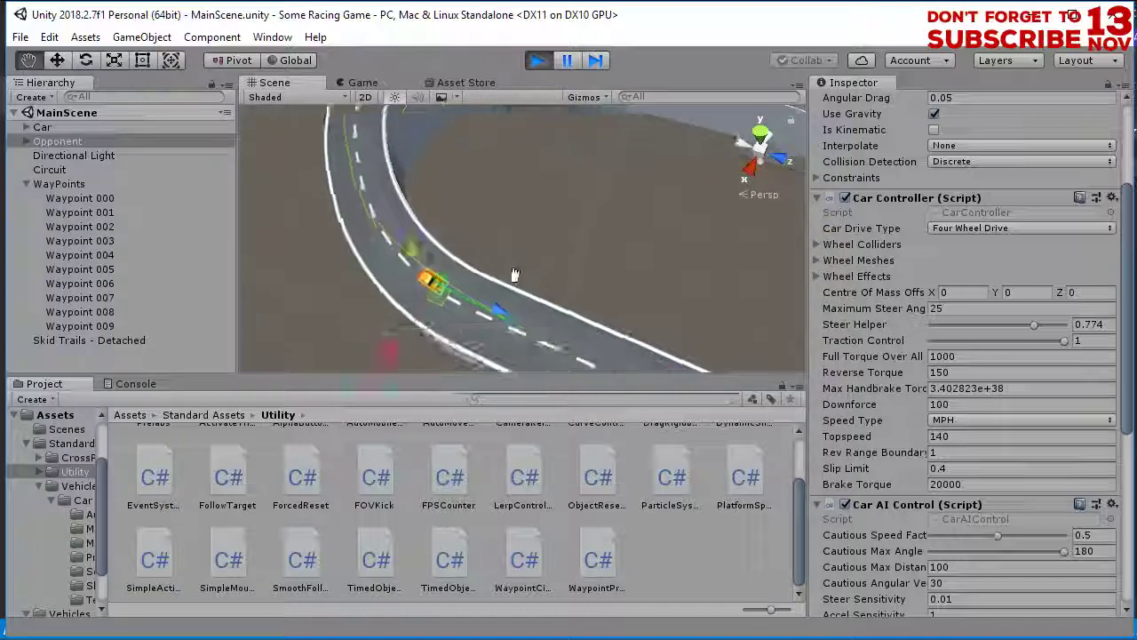
{"action": "middle_click_drag", "start_coordinate": [516, 276], "coordinate": [373, 214]}
{"action": "left_click_drag", "start_coordinate": [591, 310], "coordinate": [435, 249], "text": "alt"}
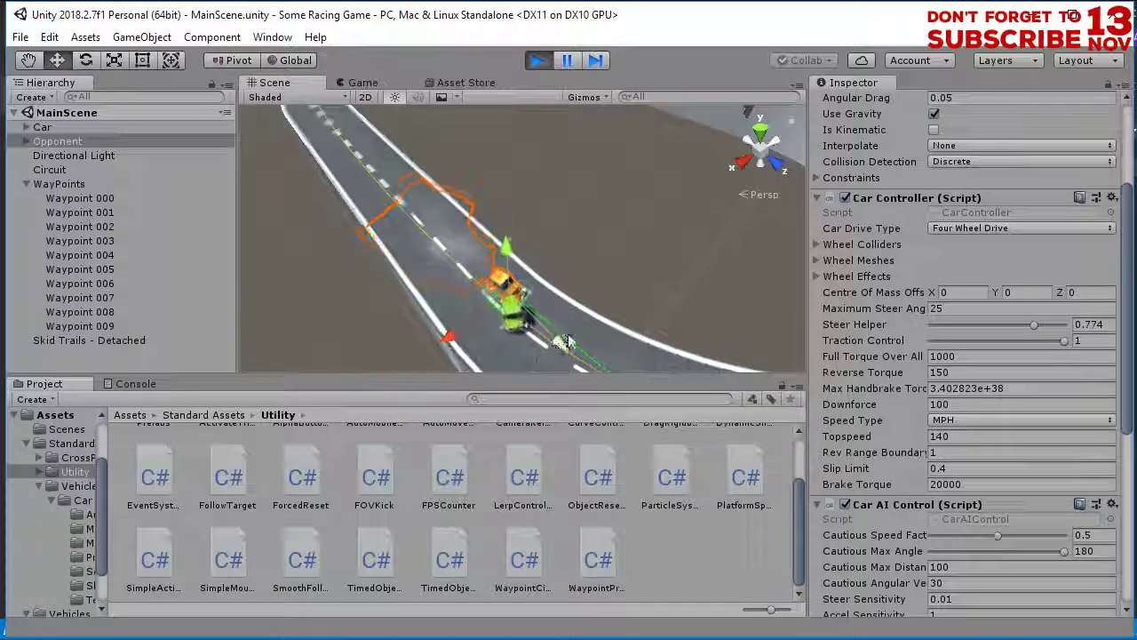
{"action": "scroll", "coordinate": [634, 340], "scroll_direction": "down", "scroll_amount": 3}
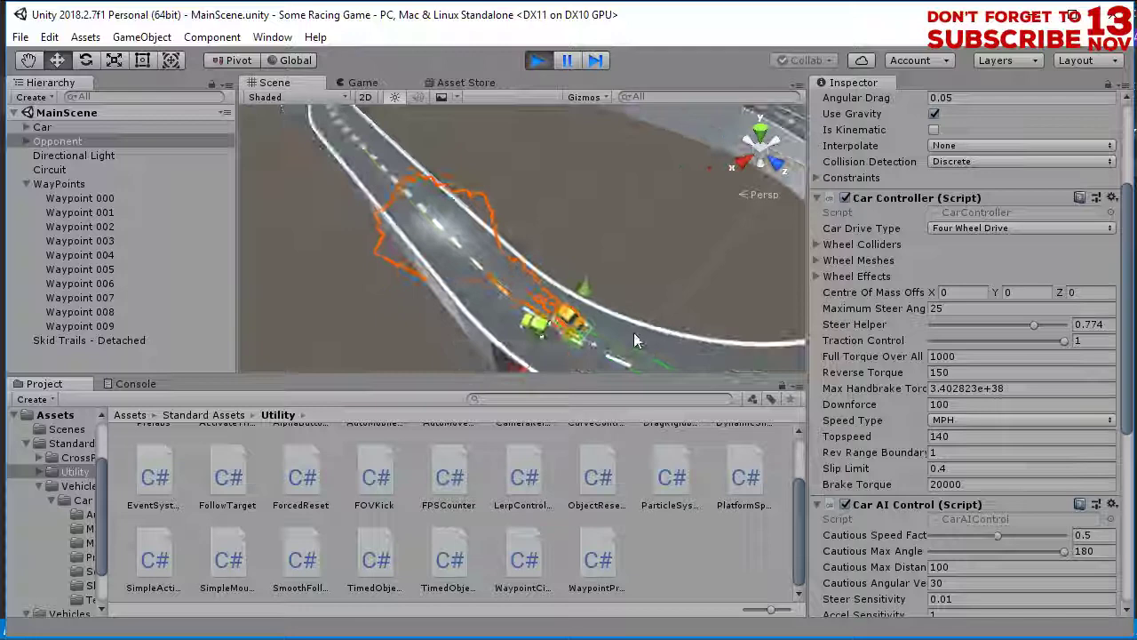
{"action": "left_click", "coordinate": [536, 60]}
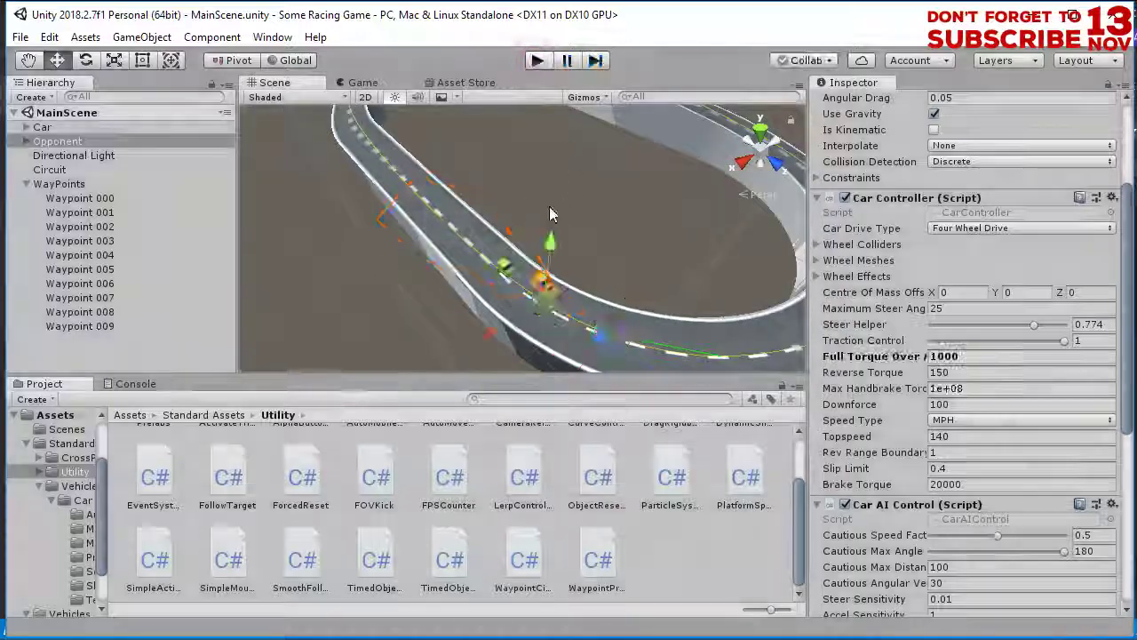
Test the race in the Game view, check Opponent's position on the track in the Scene view, and stop the run
{"action": "left_click", "coordinate": [536, 60]}
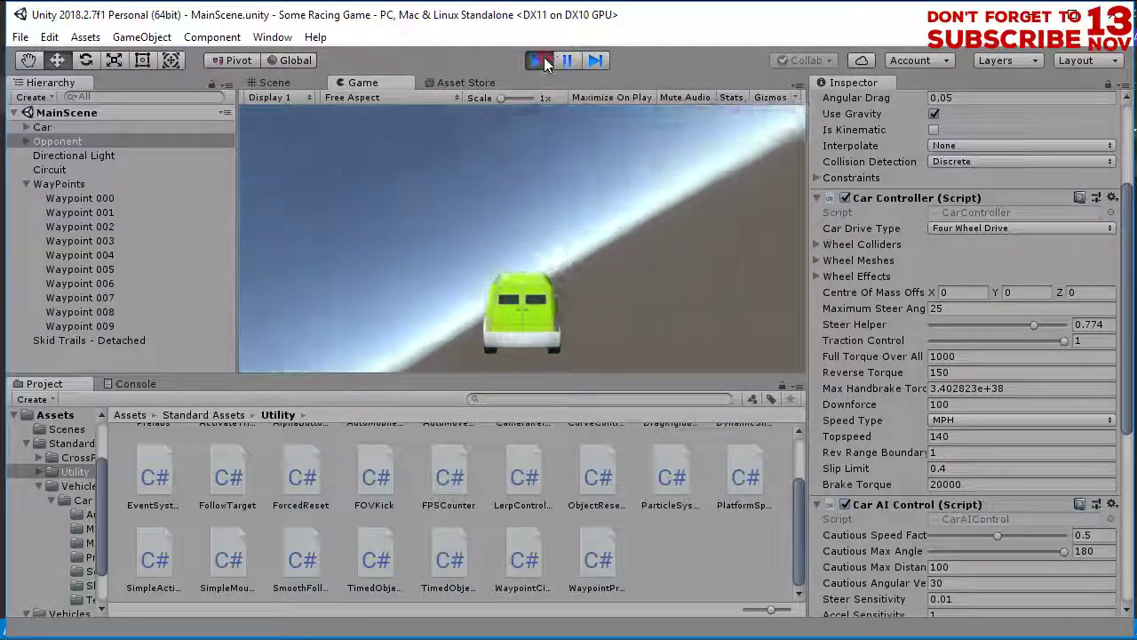
{"action": "left_click", "coordinate": [542, 59]}
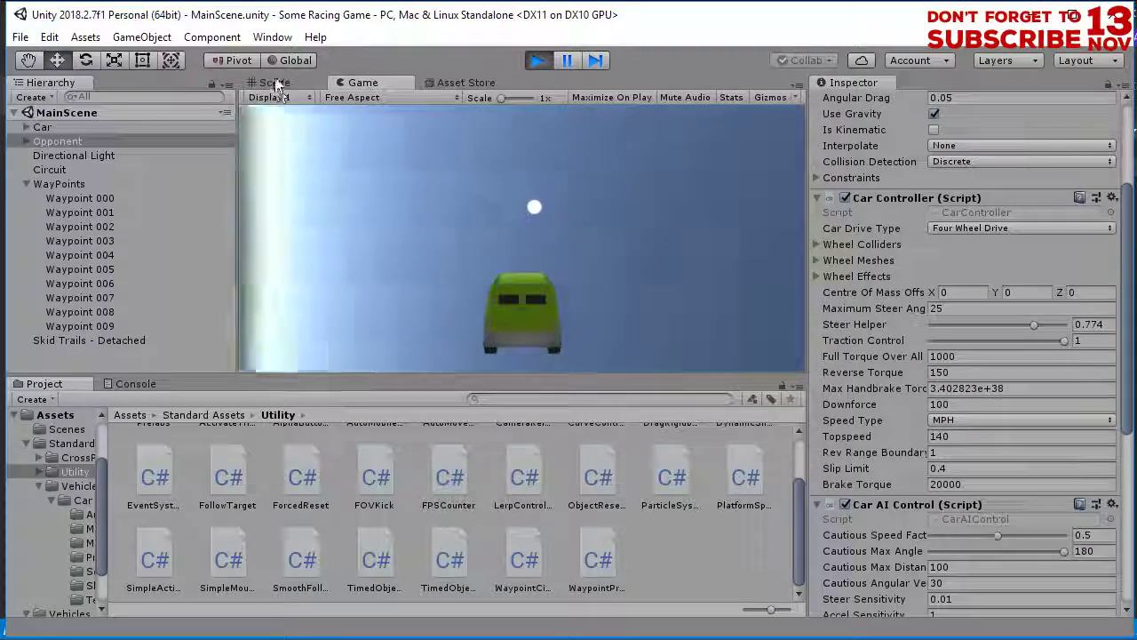
{"action": "left_click", "coordinate": [274, 83]}
{"action": "middle_click_drag", "start_coordinate": [505, 212], "coordinate": [462, 370]}
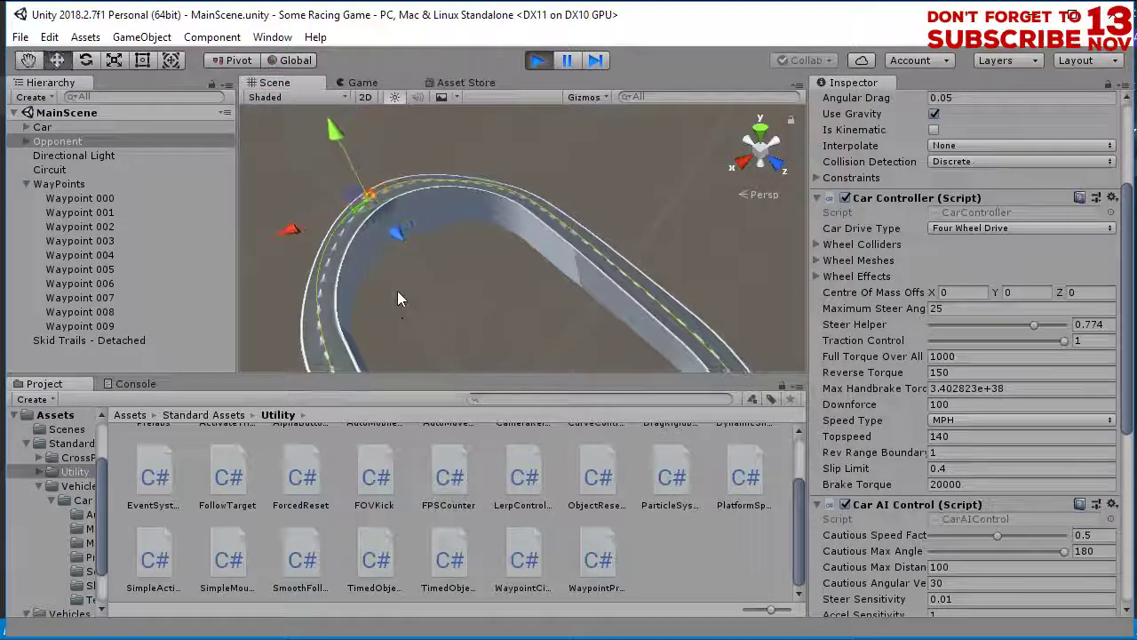
{"action": "middle_click_drag", "start_coordinate": [397, 293], "coordinate": [501, 268]}
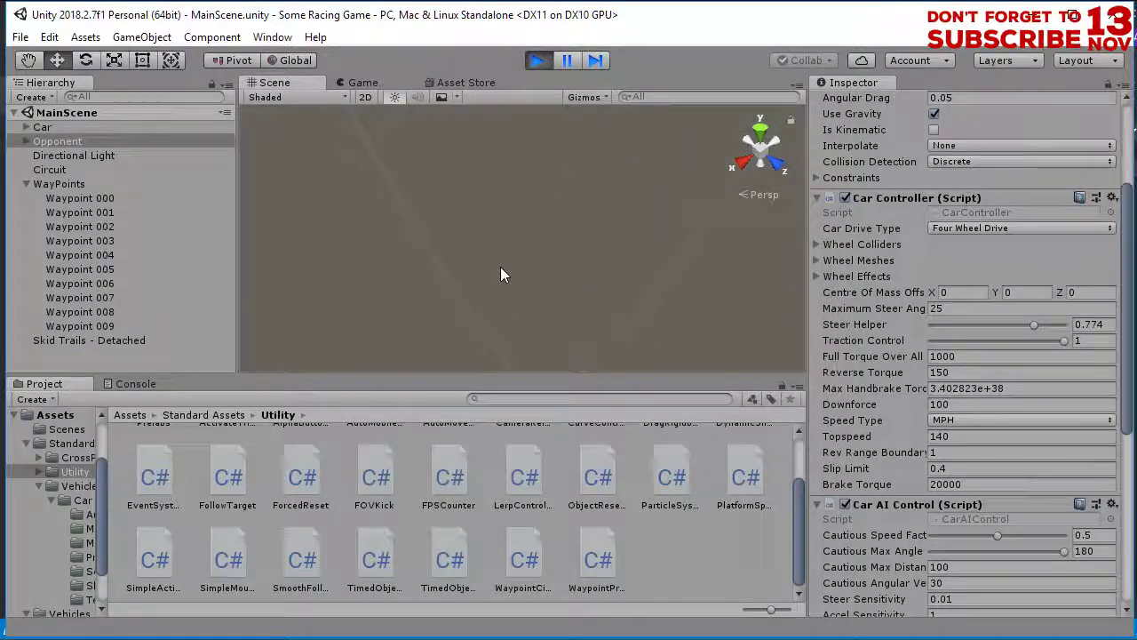
{"action": "key", "text": "ctrl+a"}
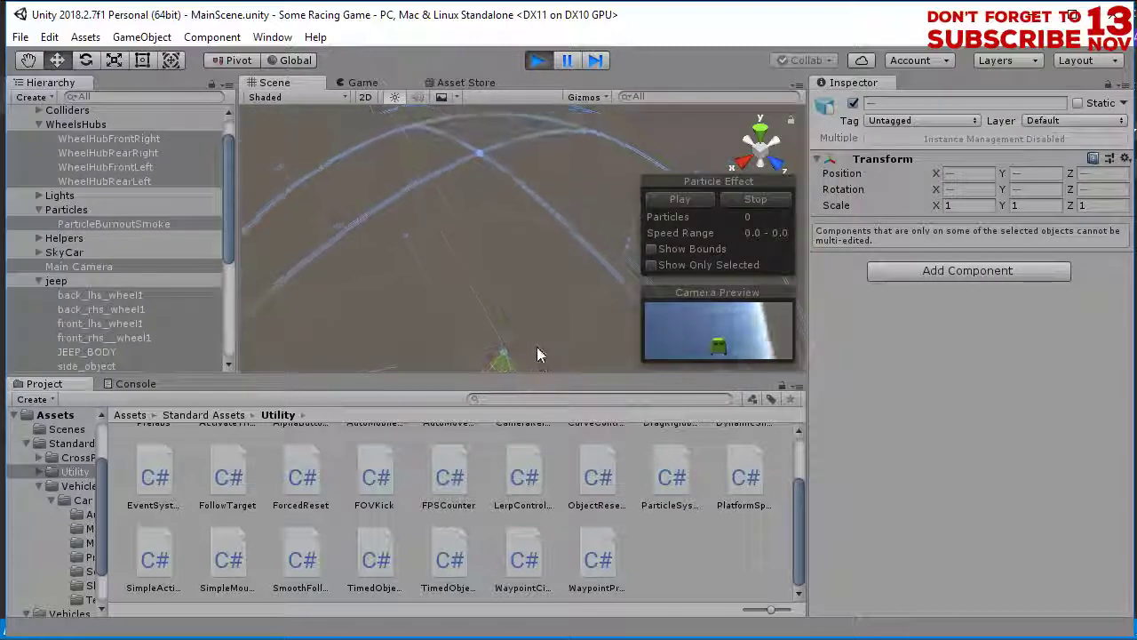
{"action": "left_click", "coordinate": [538, 59]}
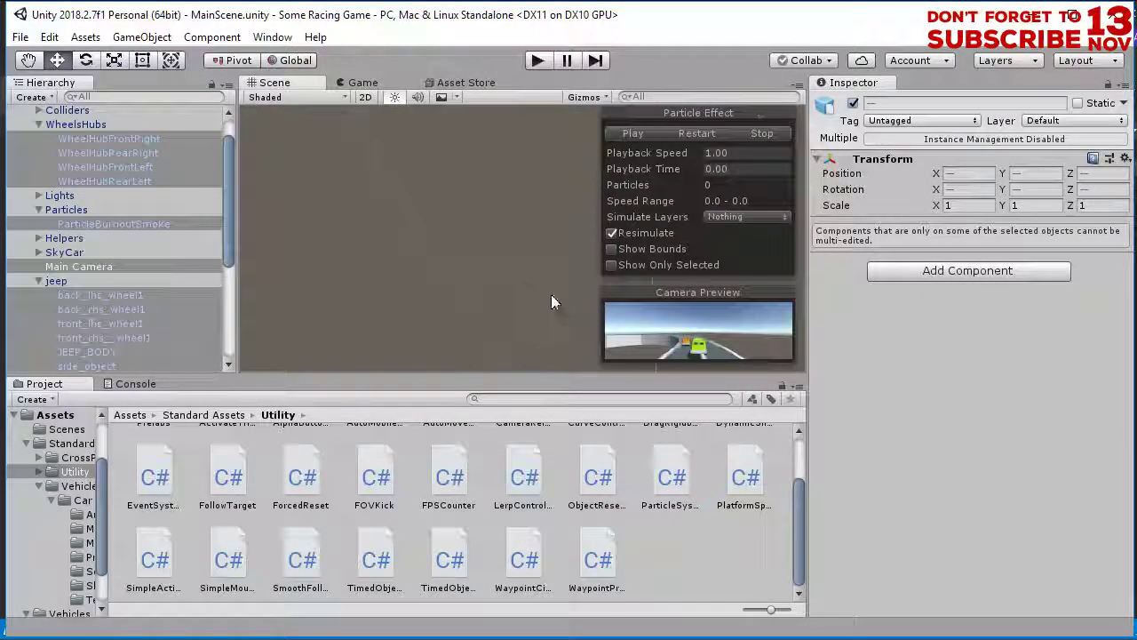
Start another test run of the race
{"action": "left_click", "coordinate": [537, 60]}
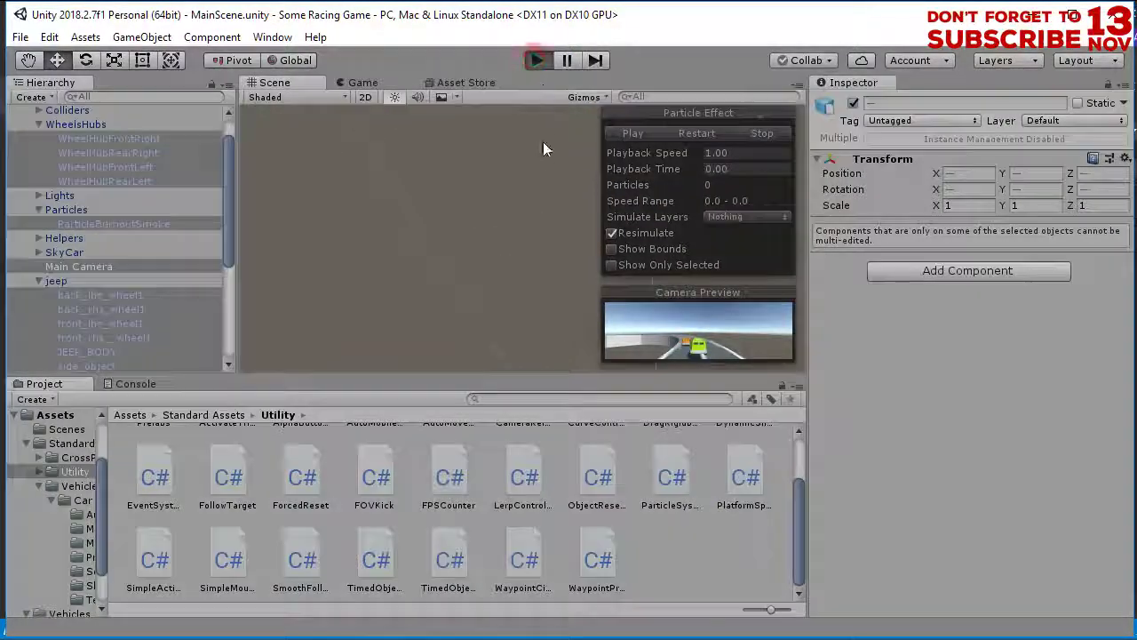